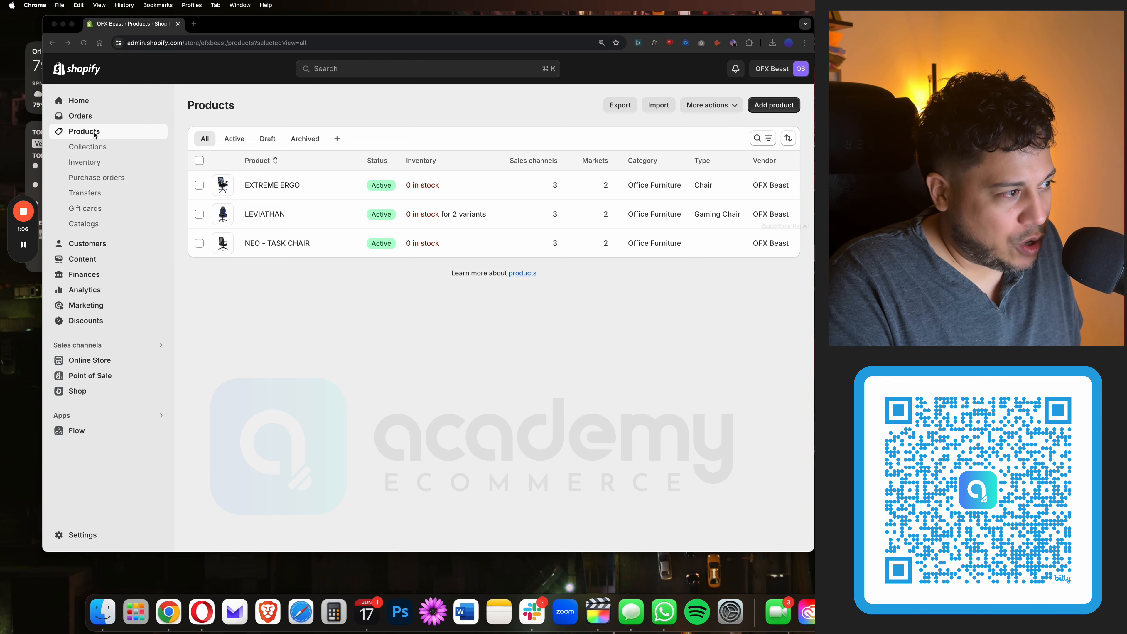
Step: Refresh the product list twice and look through the imported office furniture products
click(83, 43)
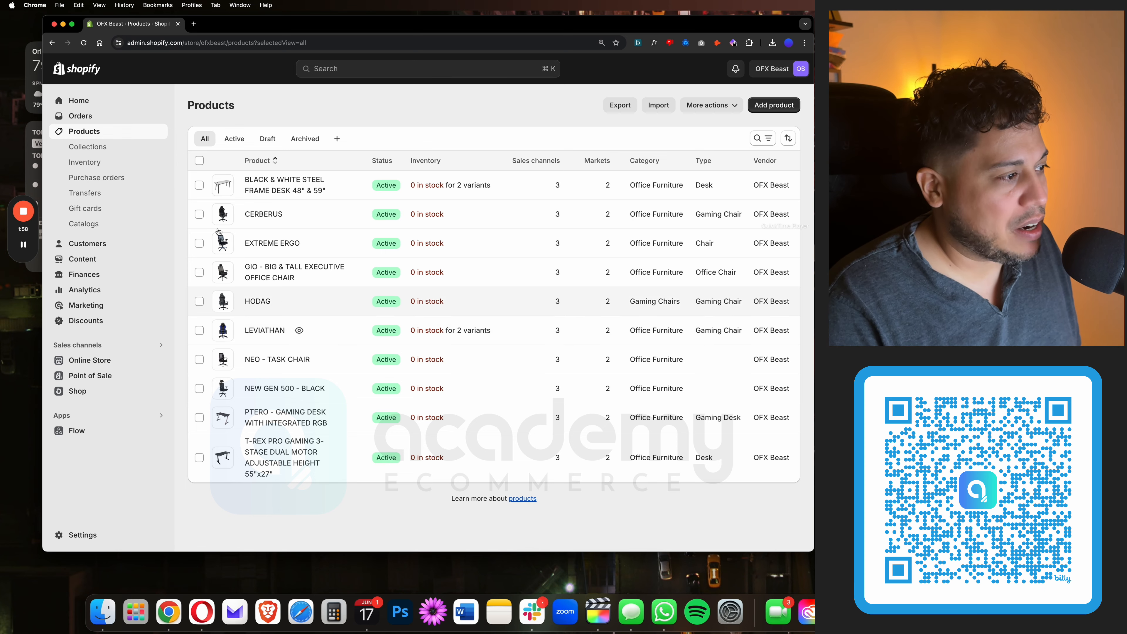
click(84, 42)
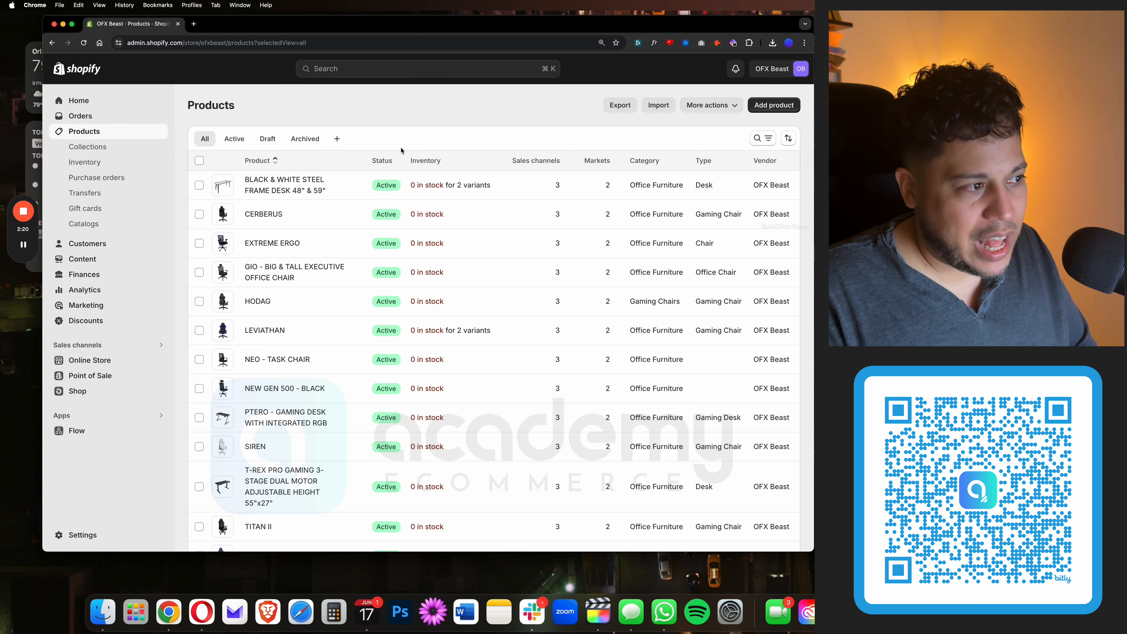
scroll(386, 378, down, 5)
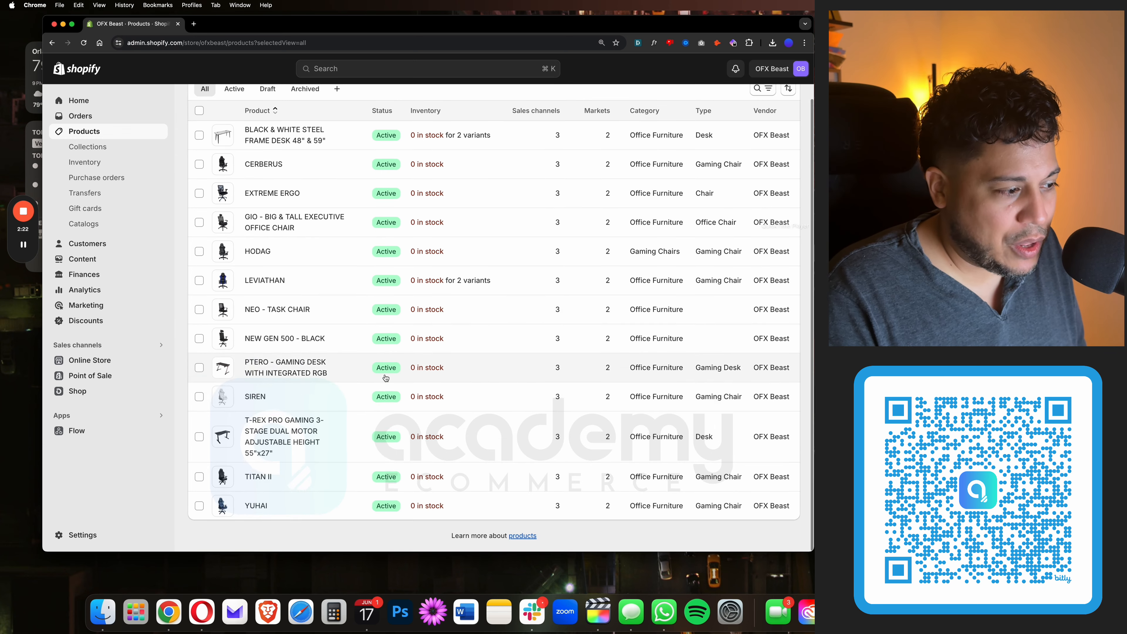
scroll(386, 378, up, 5)
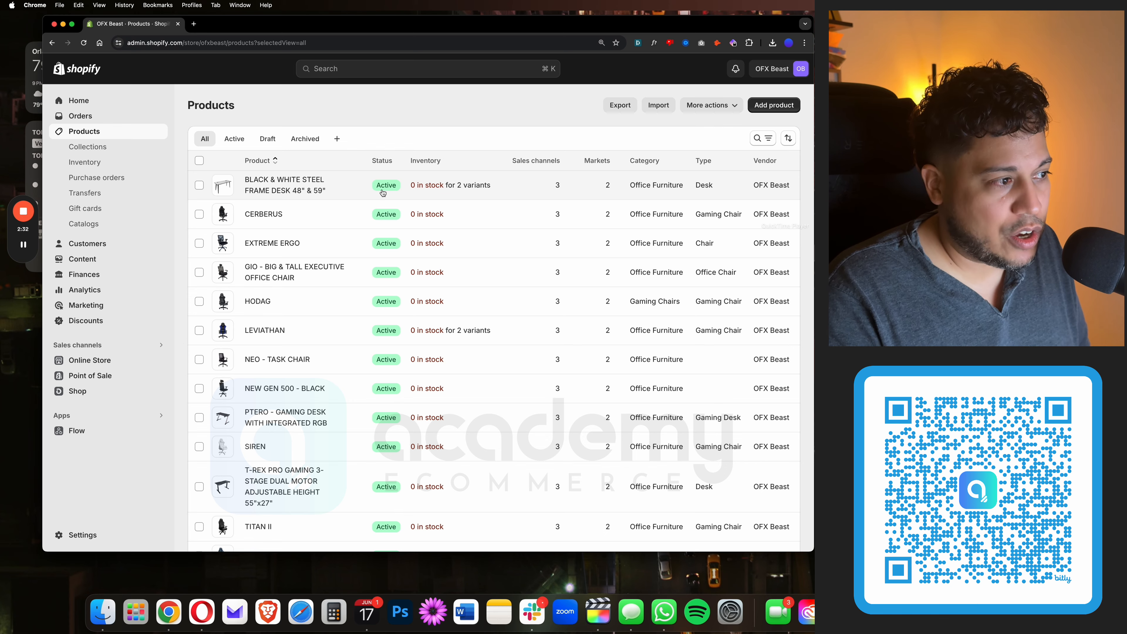
Step: Open the black and white steel frame desk, check its available status options, and return to the product list
click(381, 193)
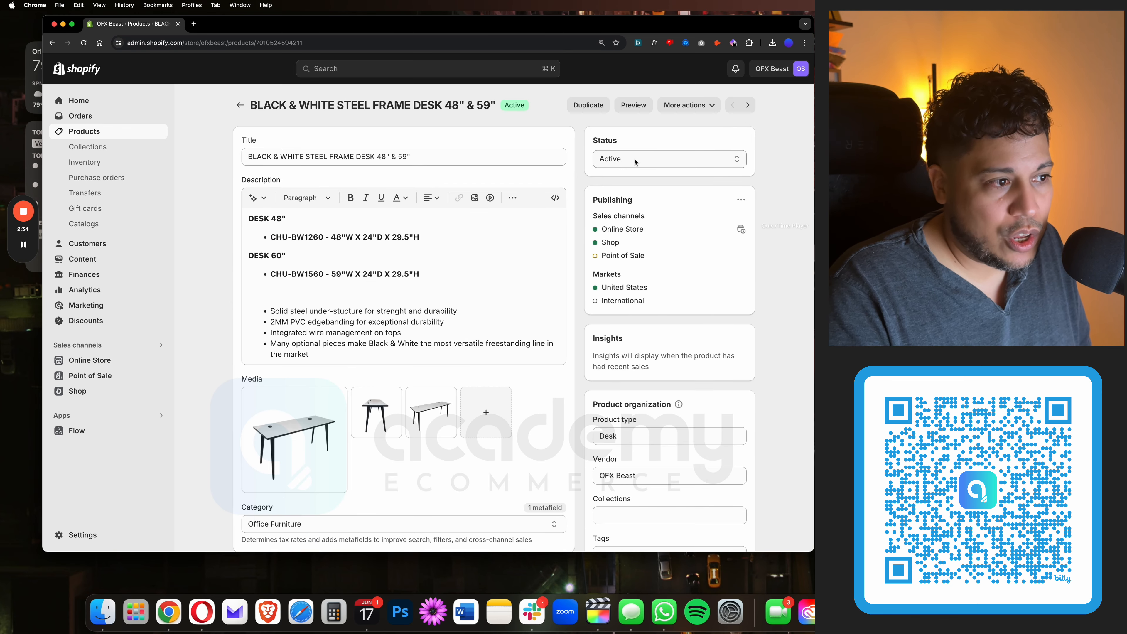
click(634, 159)
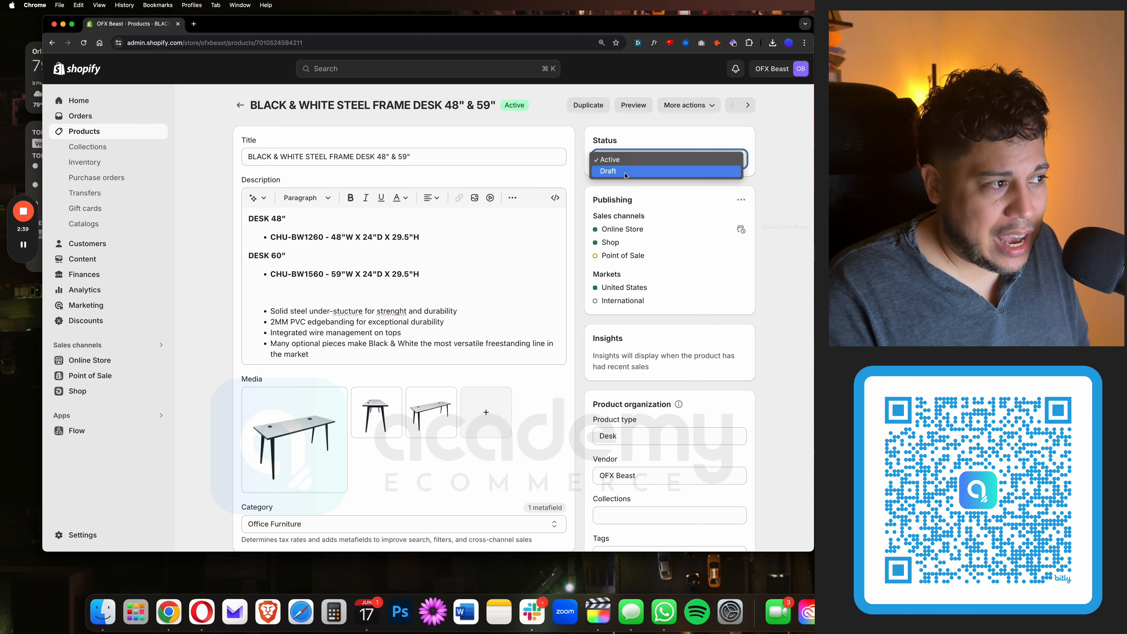
click(239, 108)
click(239, 108)
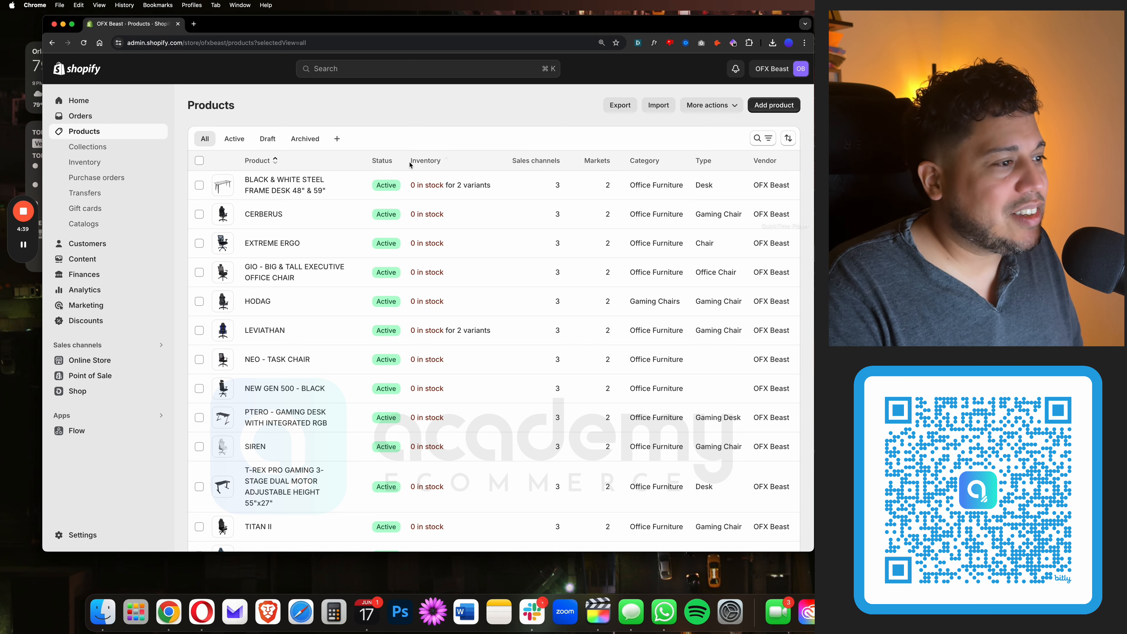
Step: Reopen the black and white steel frame desk and review its description, media, category and size option
click(300, 183)
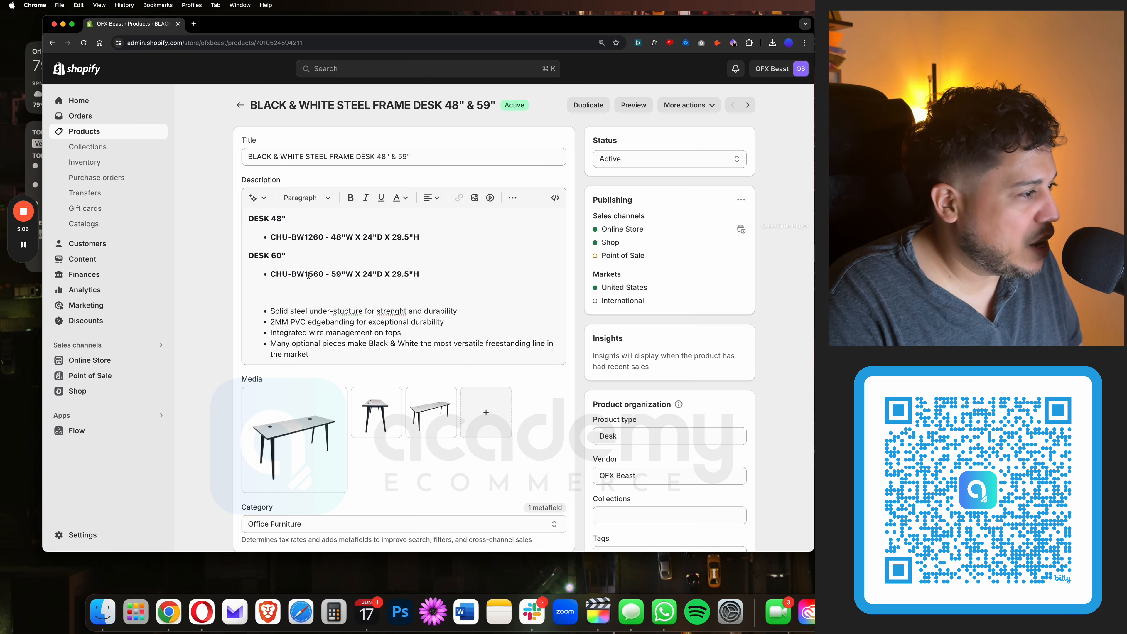
scroll(309, 275, down, 1)
scroll(308, 275, up, 1)
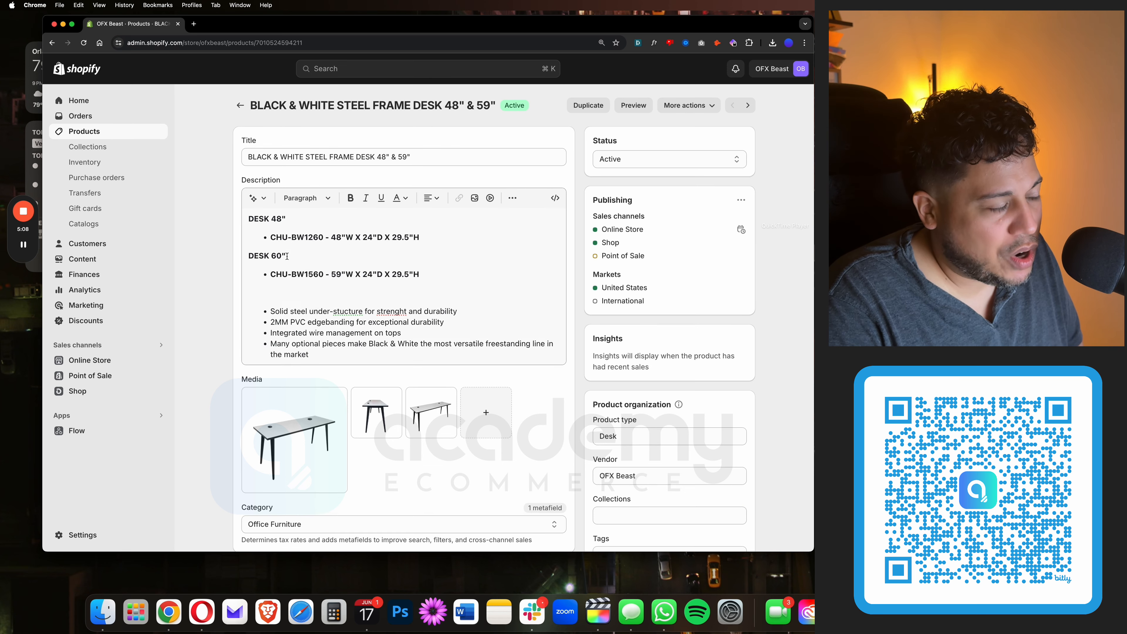
scroll(287, 257, down, 3)
scroll(287, 257, down, 4)
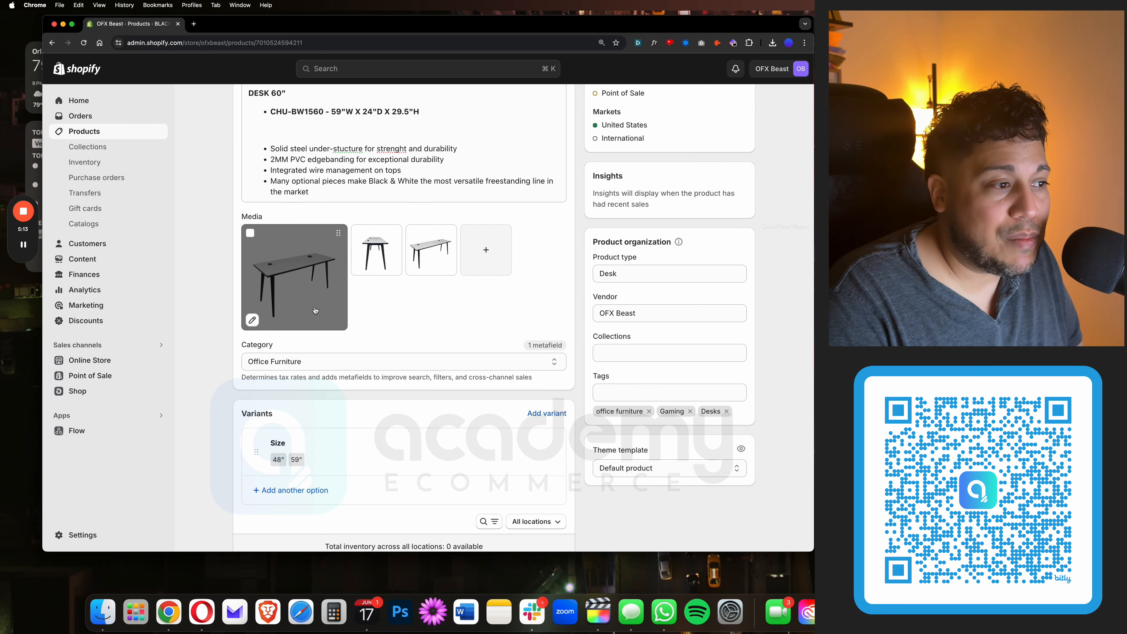
Step: Try to move the third desk image to the first position in the product's media
scroll(301, 334, up, 5)
mouse_move(324, 404)
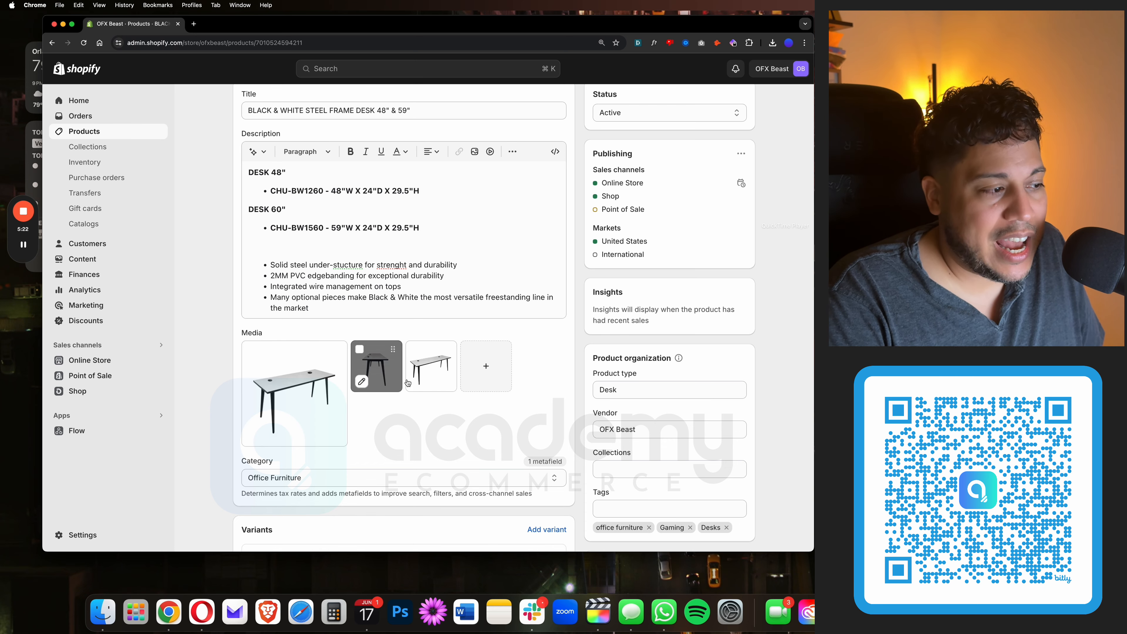
mouse_move(425, 379)
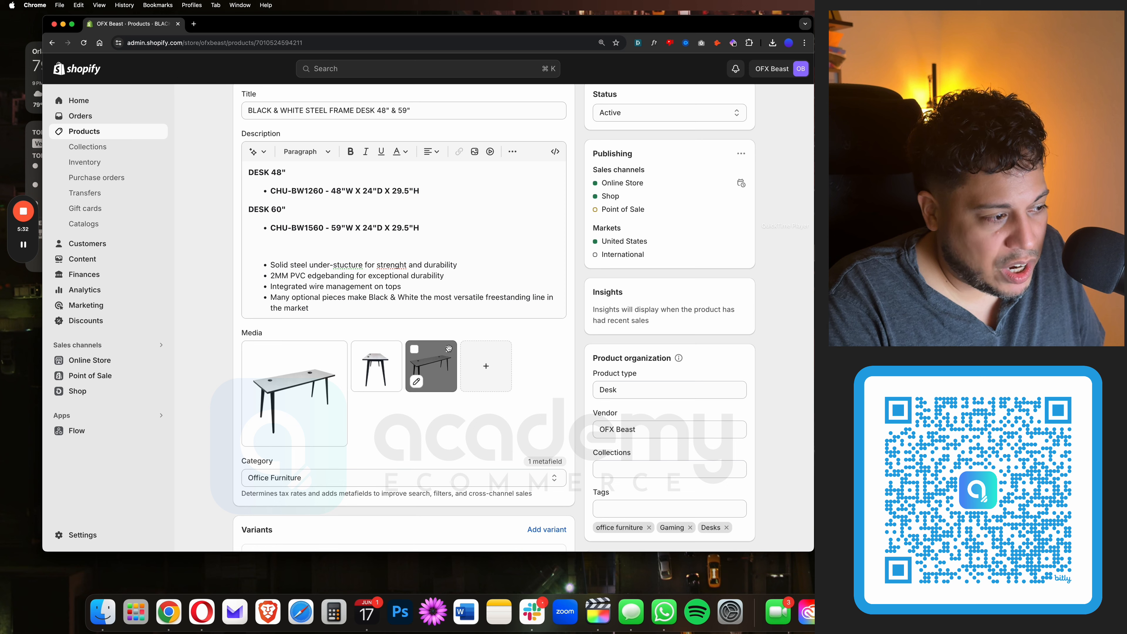
mouse_move(449, 349)
mouse_down()
mouse_move(391, 349)
mouse_move(456, 349)
mouse_up()
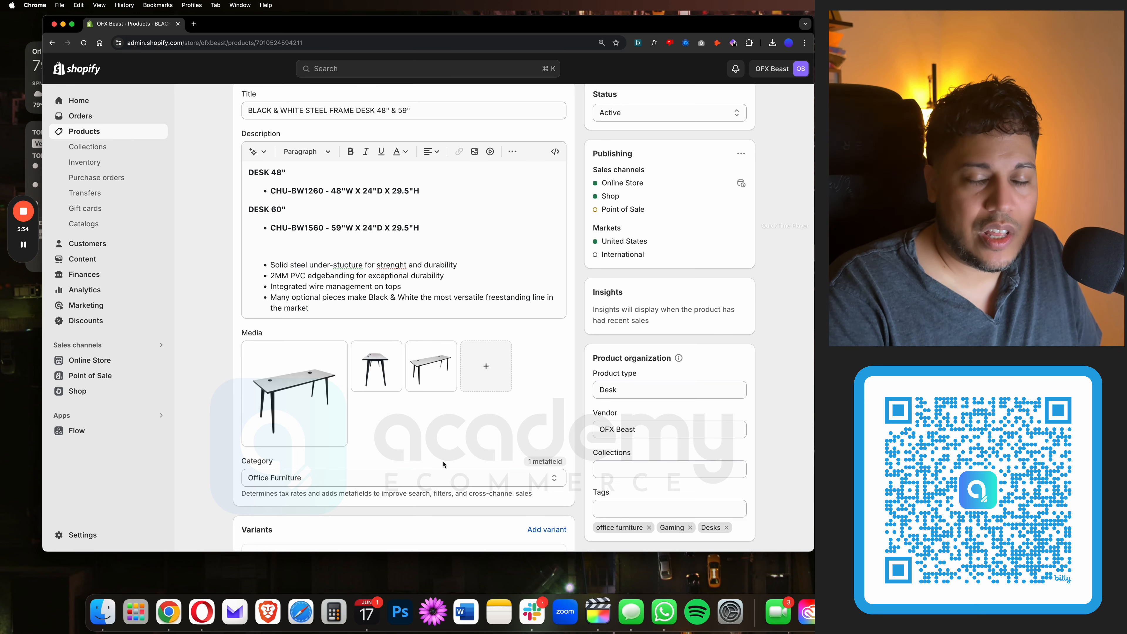
mouse_move(448, 352)
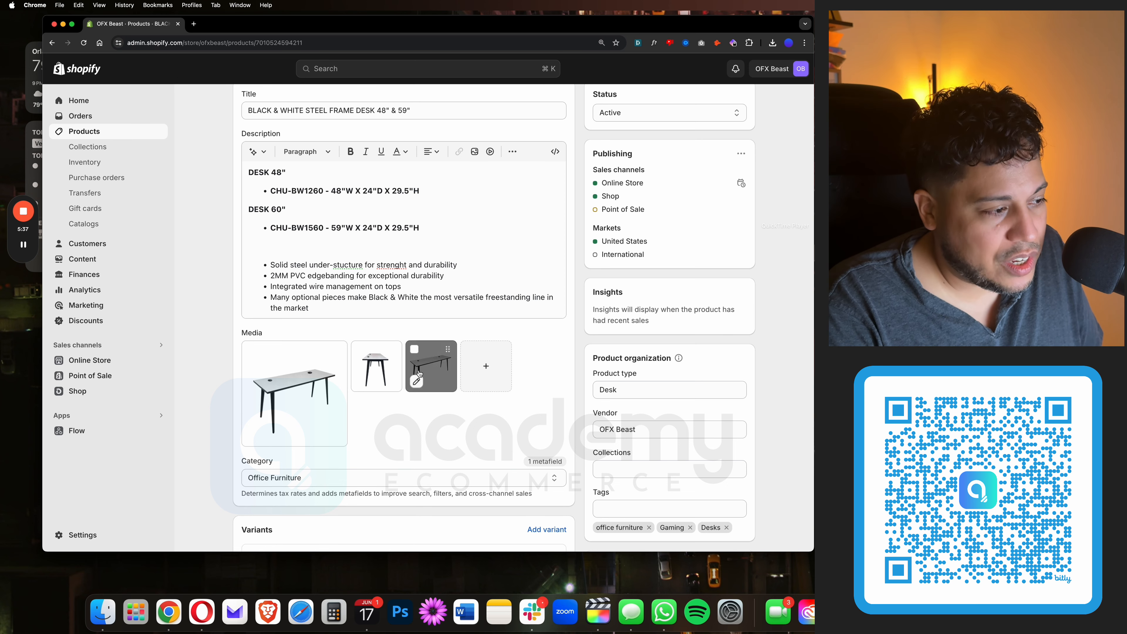
drag(448, 352, 311, 364)
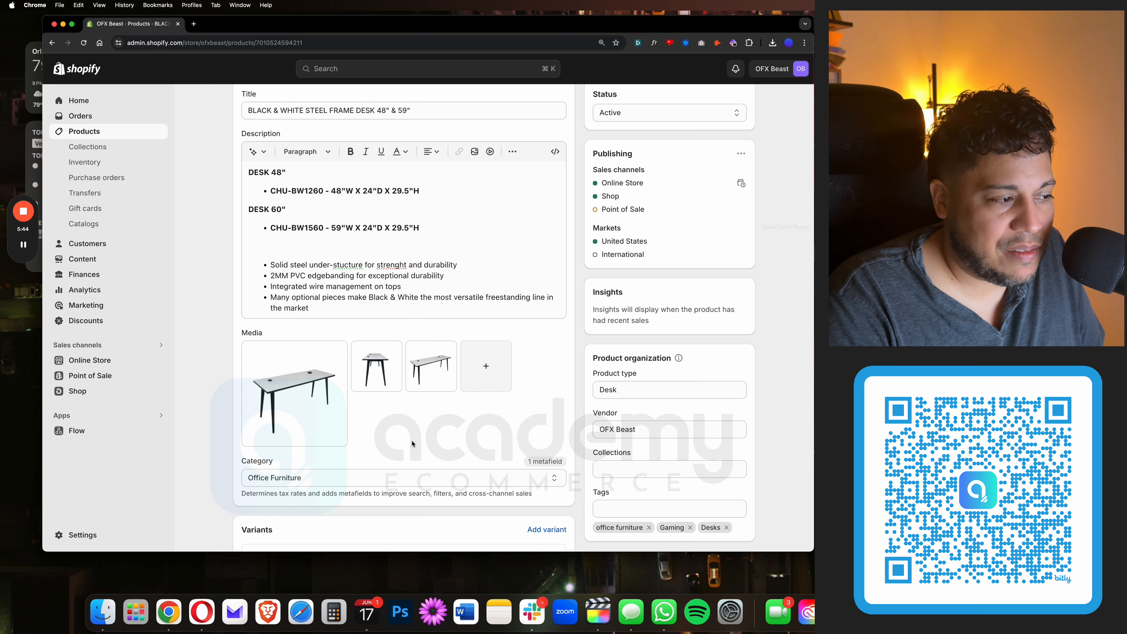
mouse_move(332, 380)
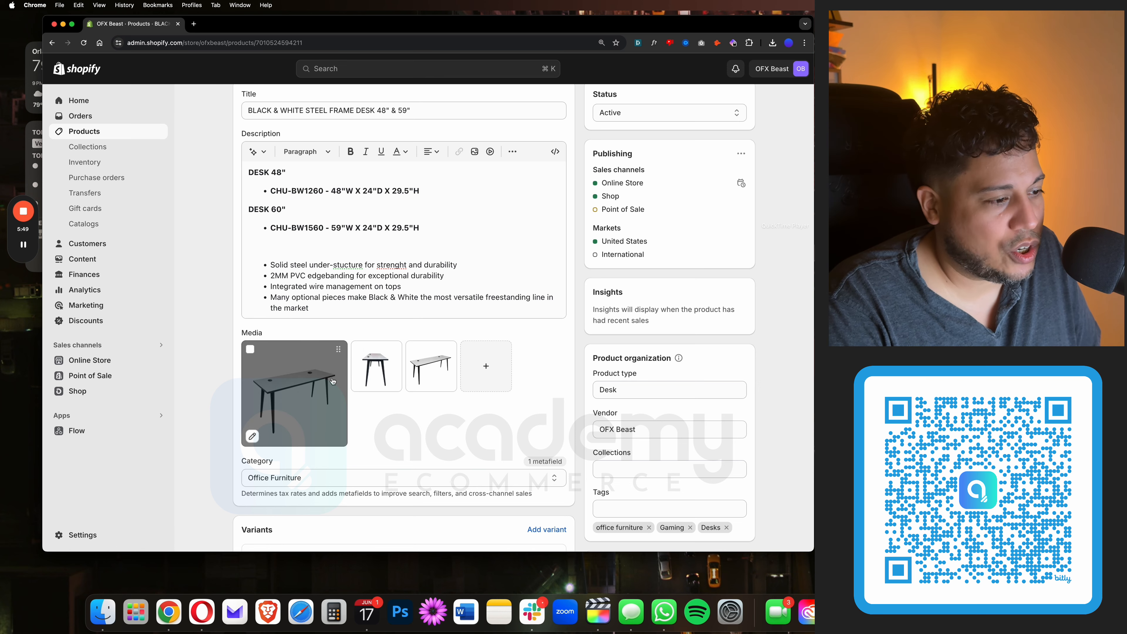
mouse_move(380, 365)
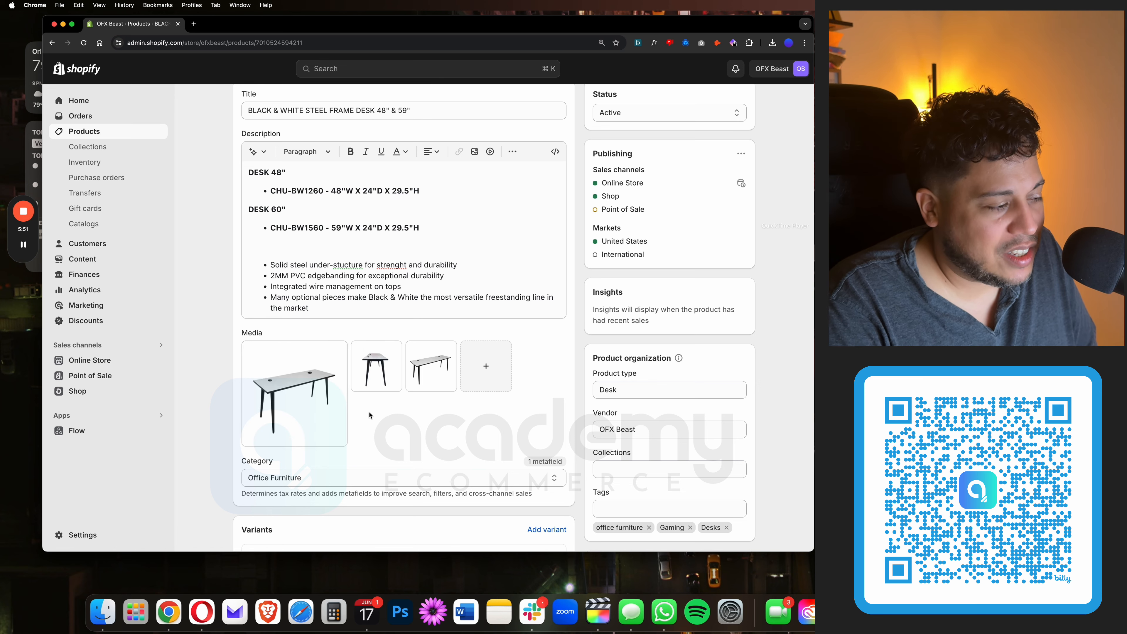
Step: Review the desk's size variants and prices, then check the status options and keep Active selected
scroll(325, 410, down, 3)
scroll(325, 410, down, 10)
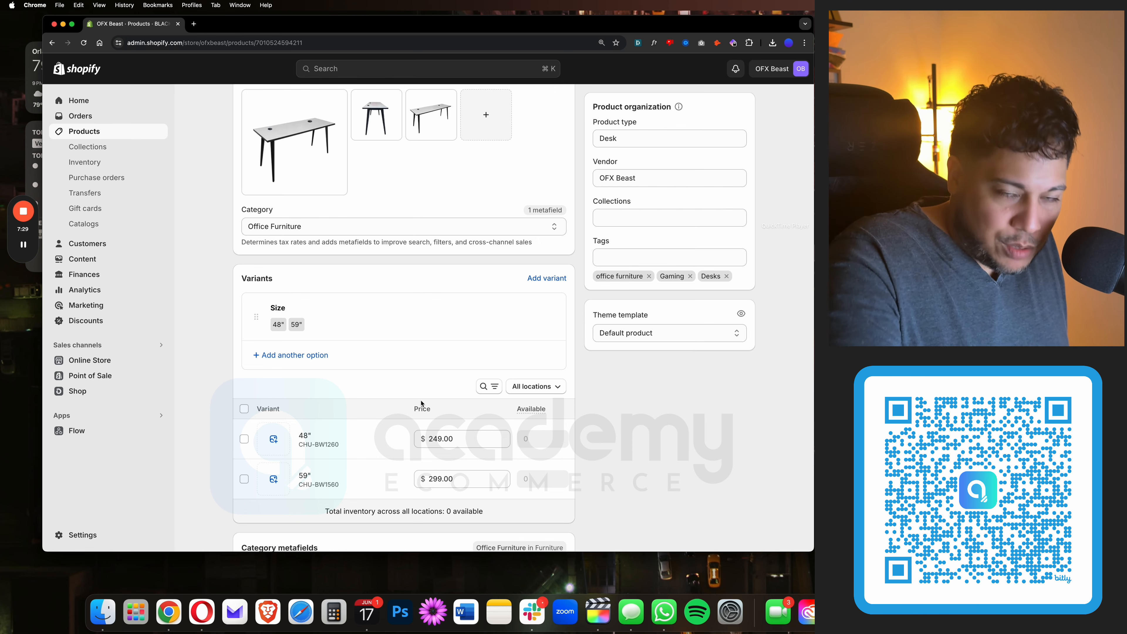
scroll(355, 457, up, 7)
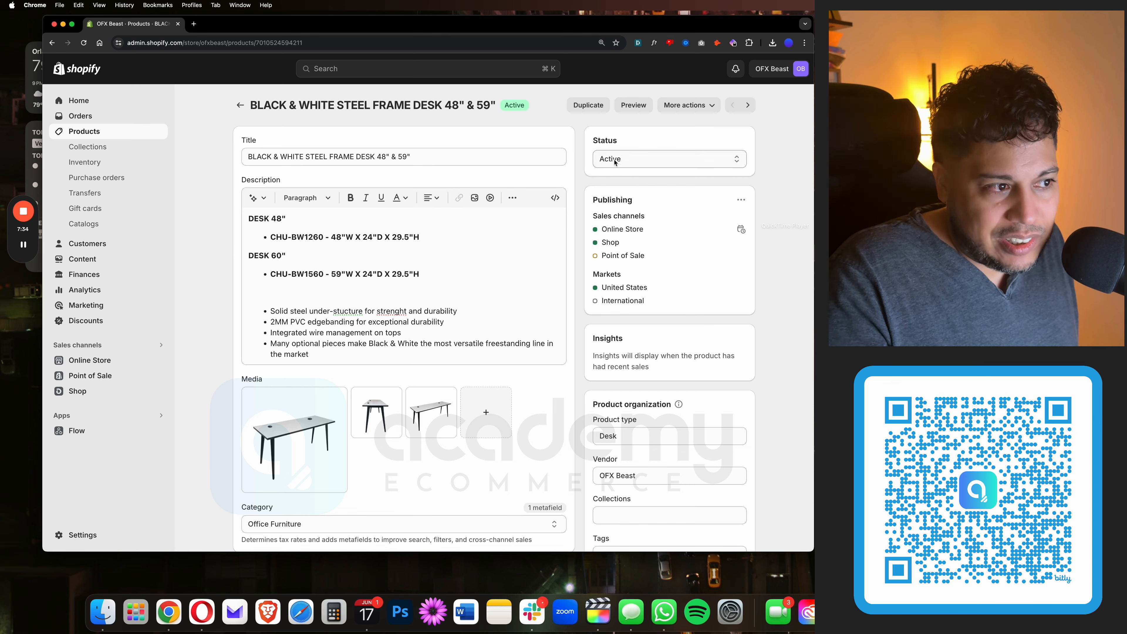
click(617, 161)
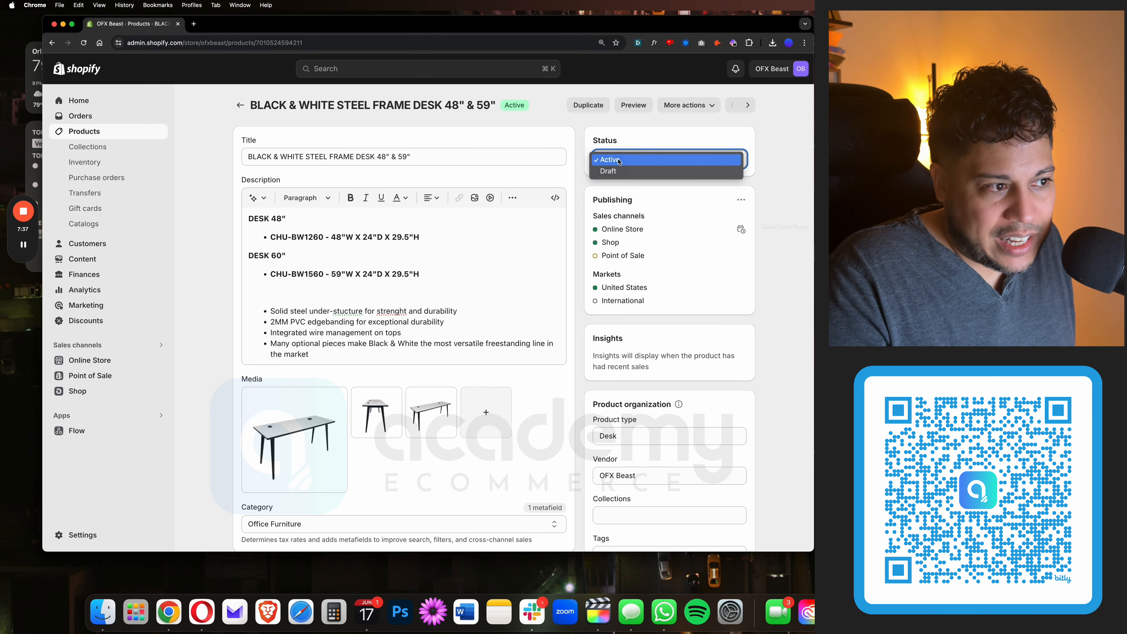
click(618, 161)
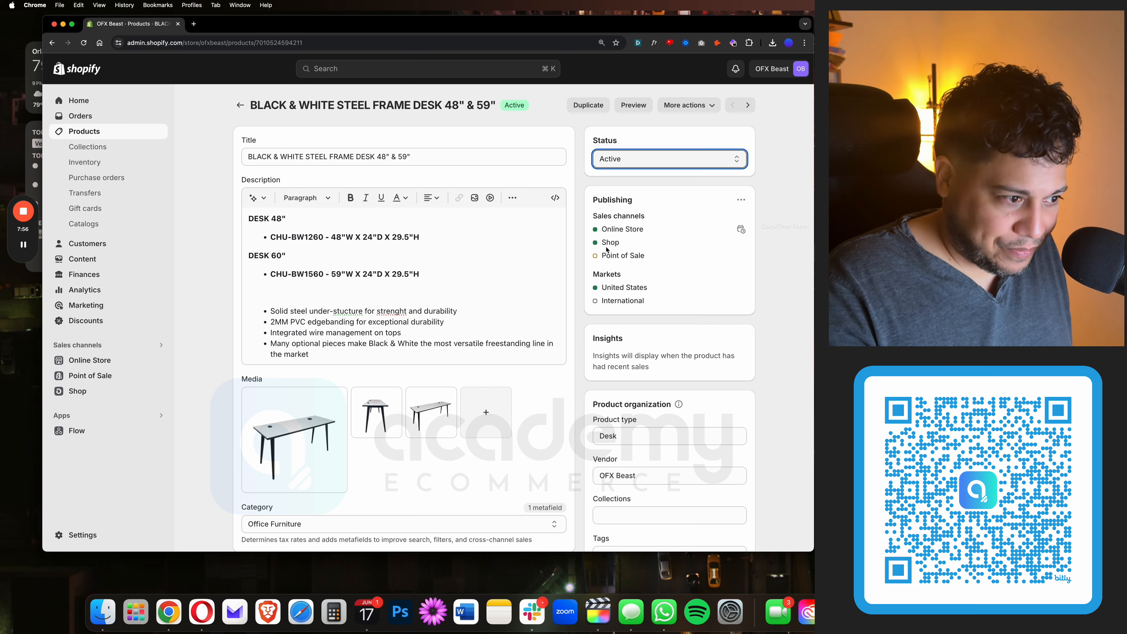
Step: Review the desk's publishing channels, product organization, tags and theme template
scroll(607, 250, down, 3)
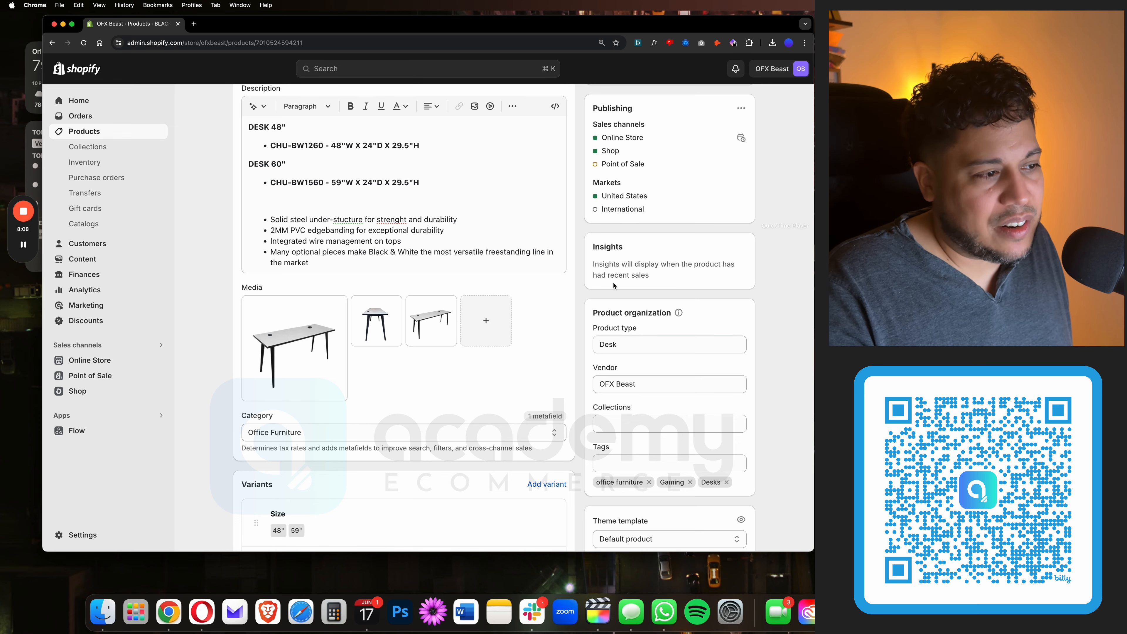
scroll(613, 286, down, 3)
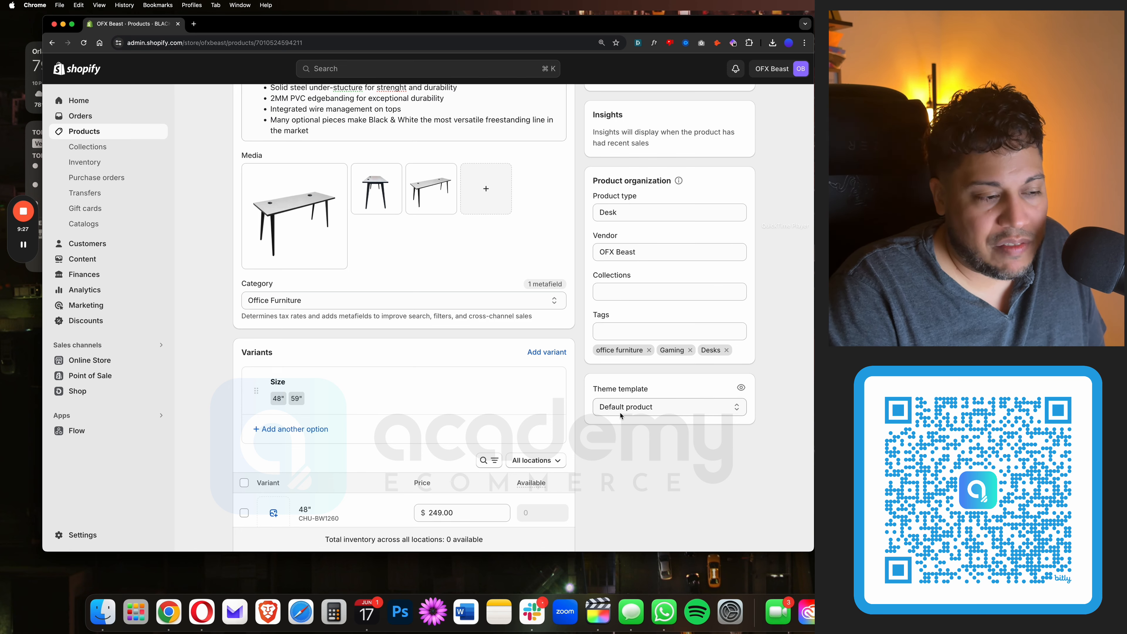
scroll(338, 298, down, 5)
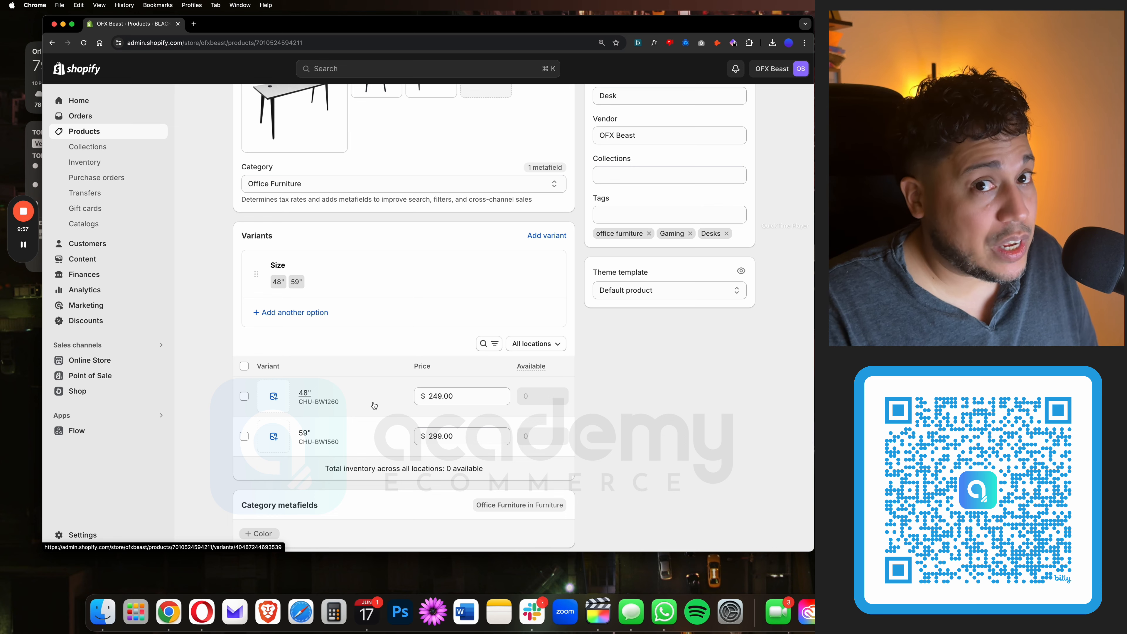
Step: Open the 48" variant, examine its pricing, inventory and shipping settings, and return to the desk product
click(305, 396)
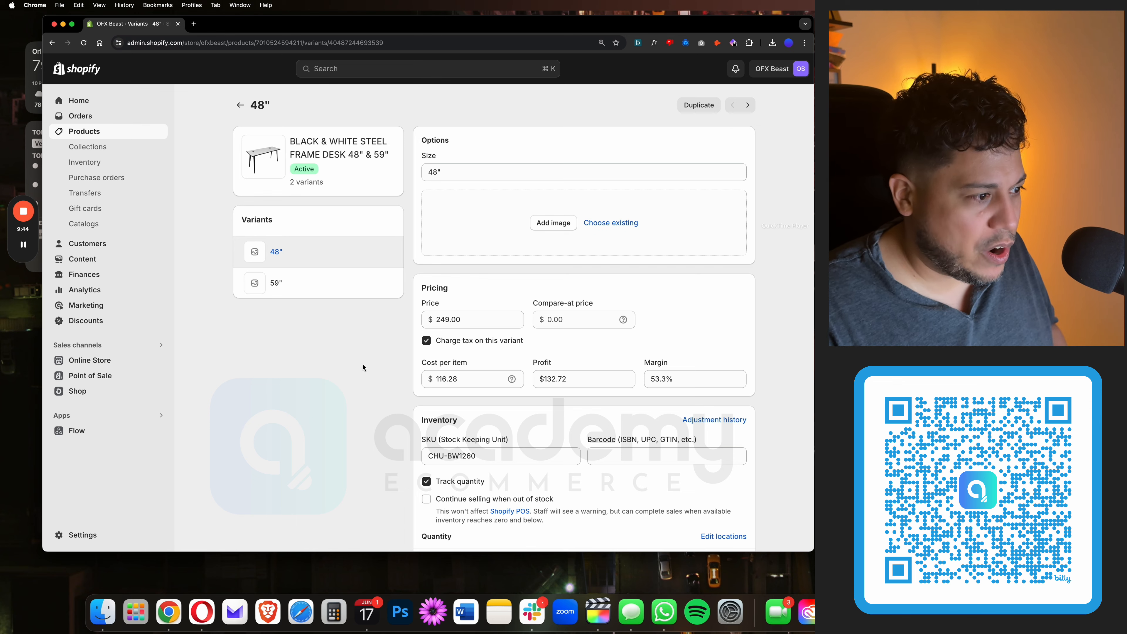
scroll(467, 385, down, 5)
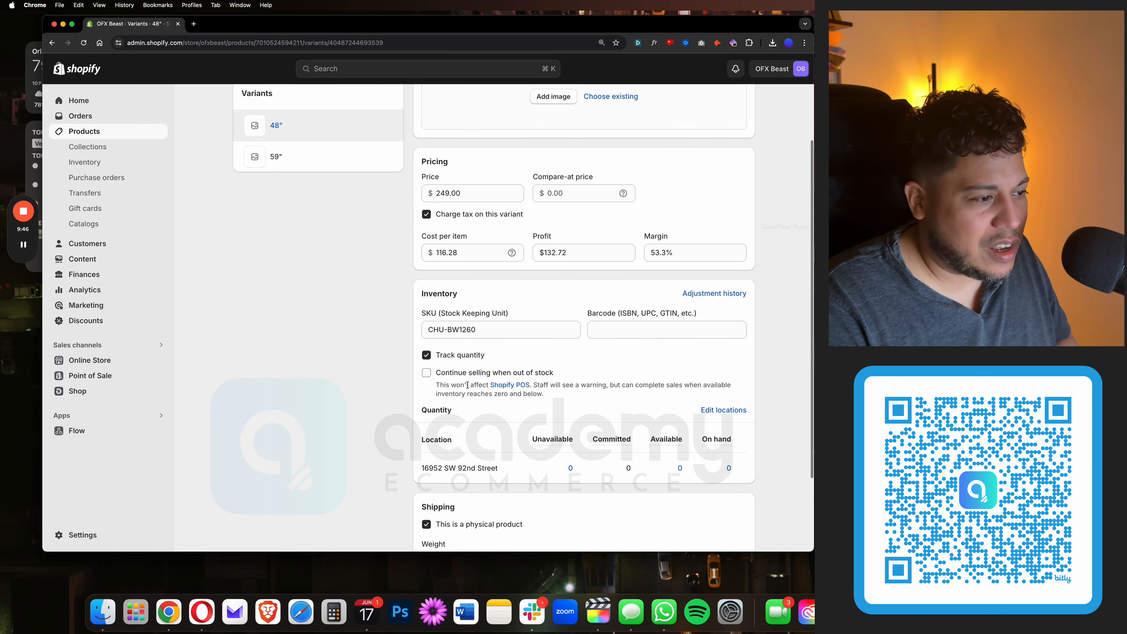
scroll(455, 243, up, 4)
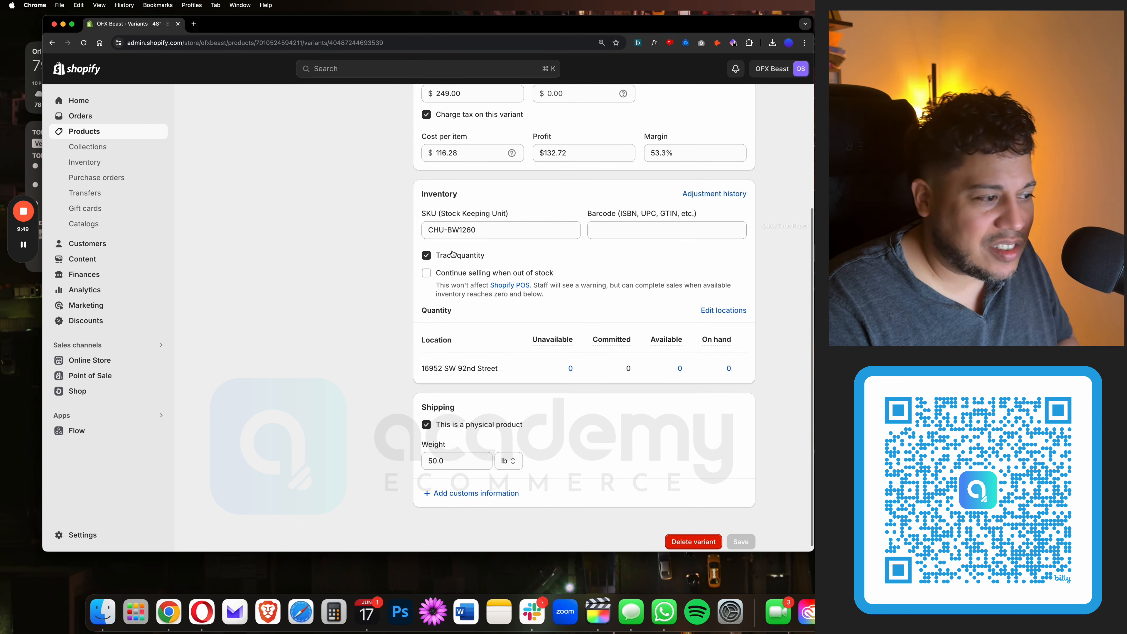
scroll(405, 347, up, 2)
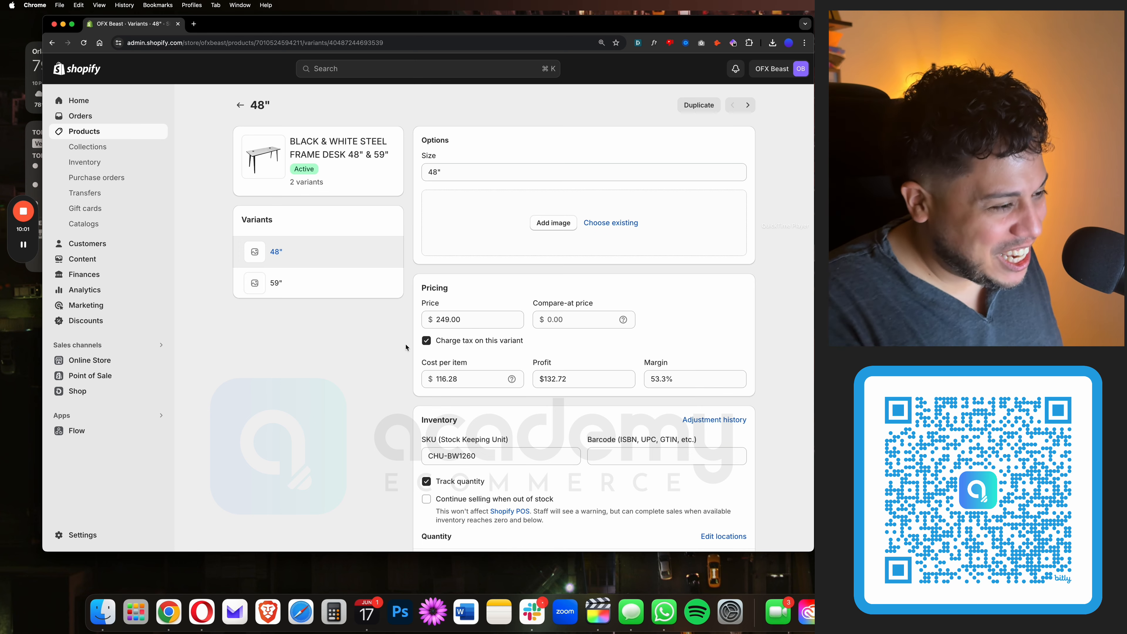
click(240, 108)
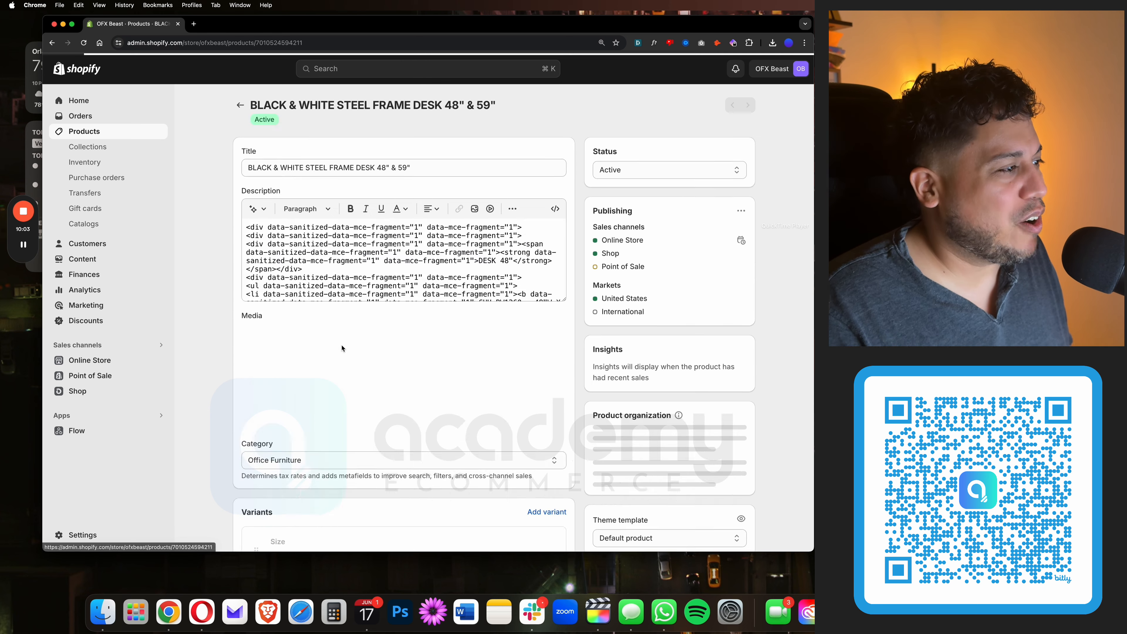
Step: Review the desk's variants, metafields and search engine listing, then return to the product list
scroll(320, 351, down, 10)
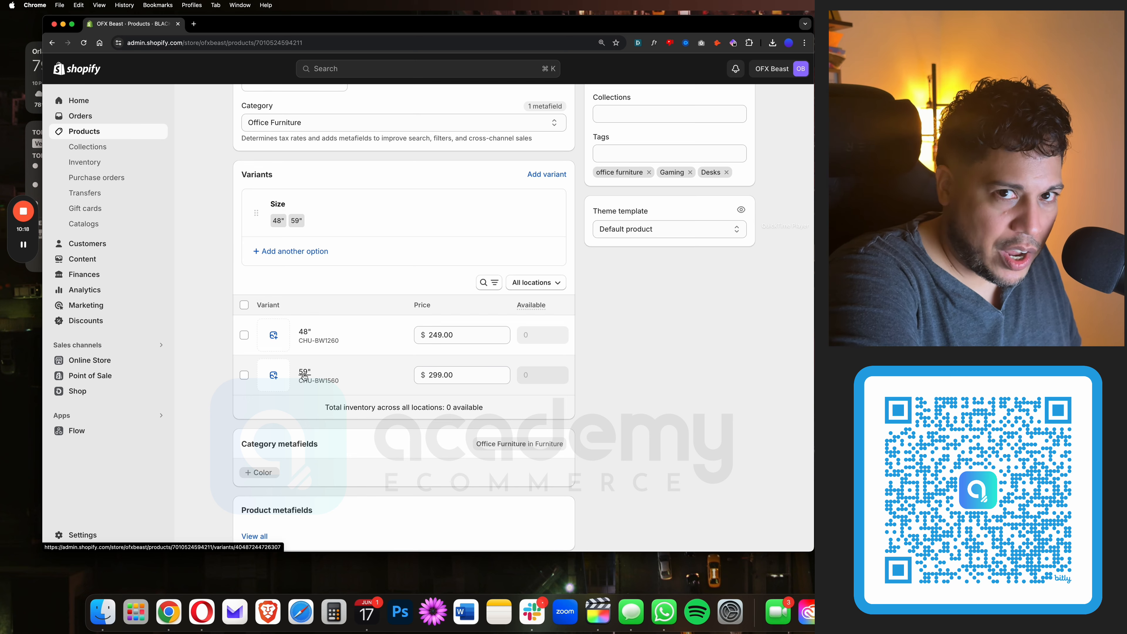
scroll(303, 267, up, 10)
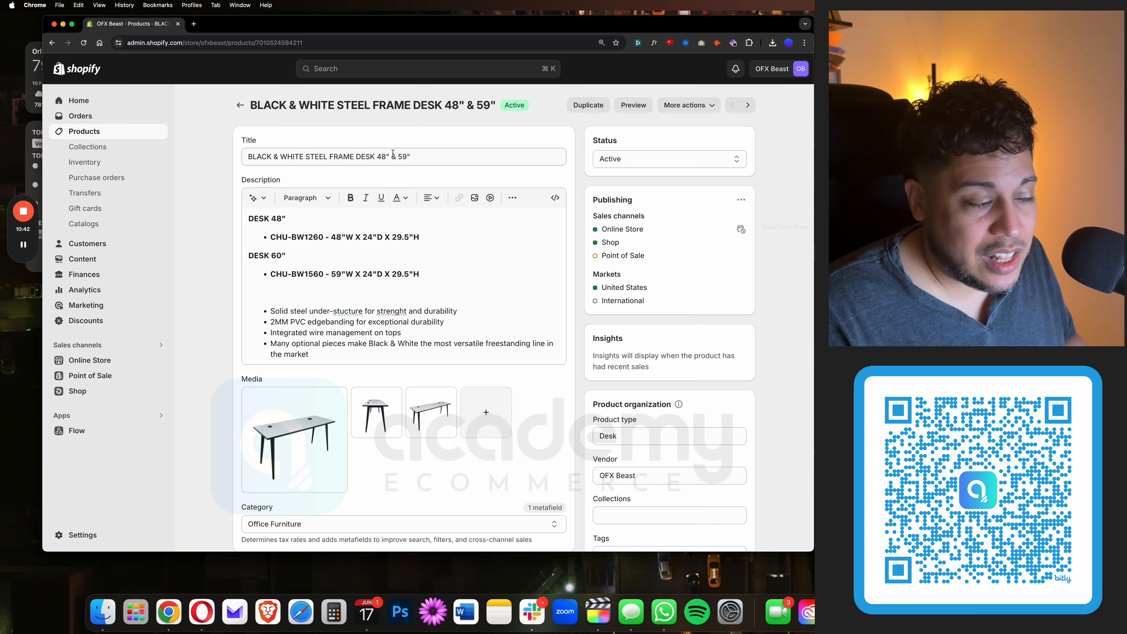
scroll(392, 153, down, 15)
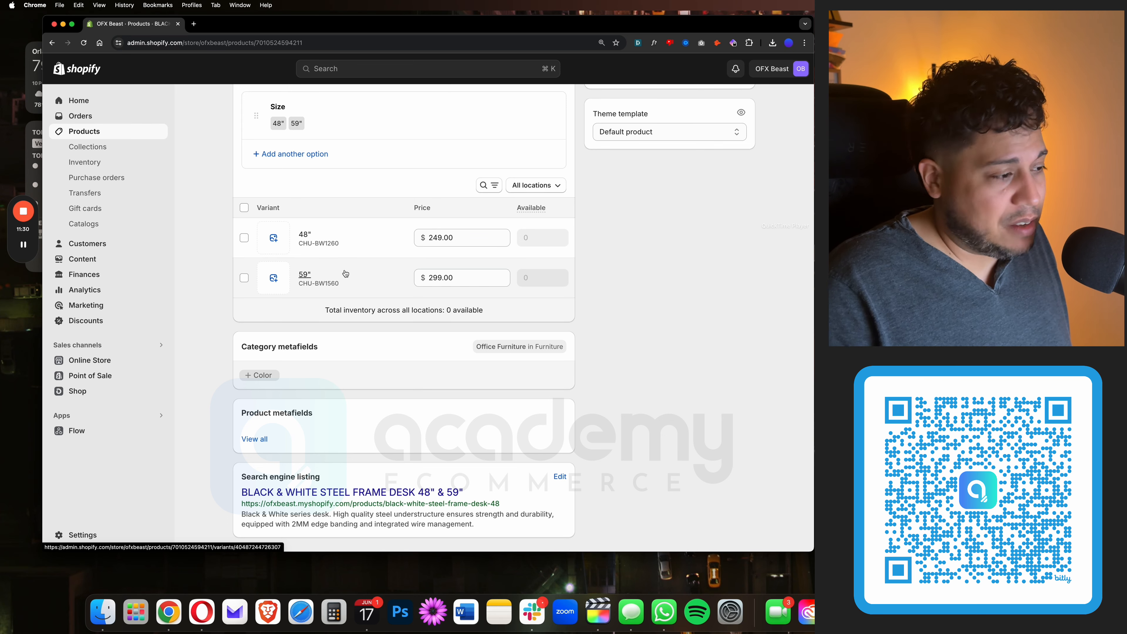
scroll(338, 377, down, 2)
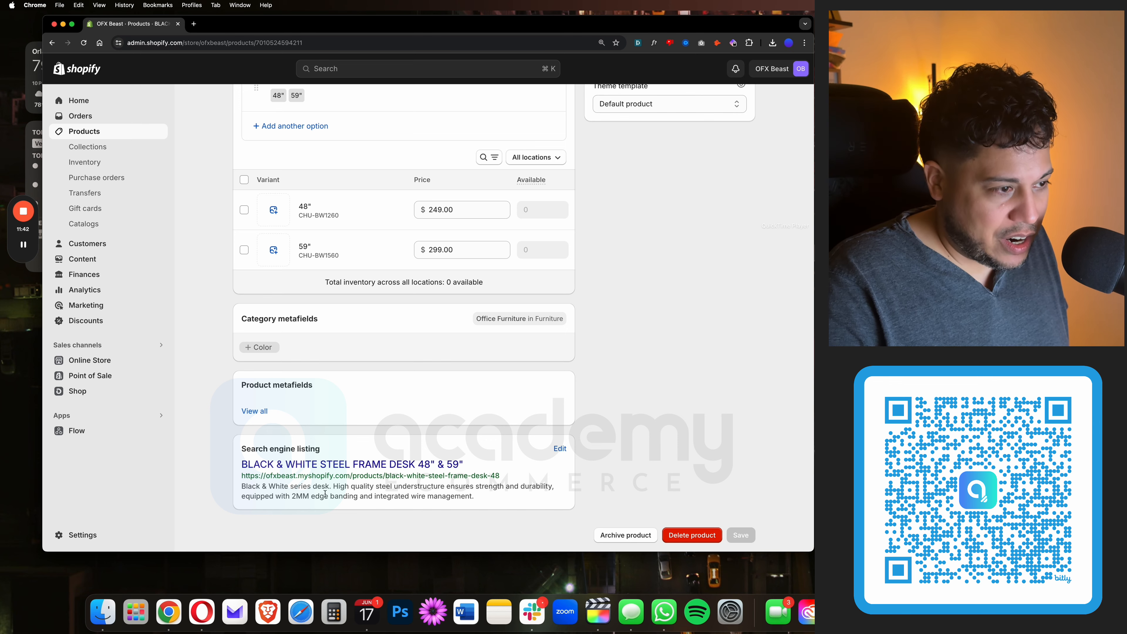
scroll(310, 466, up, 15)
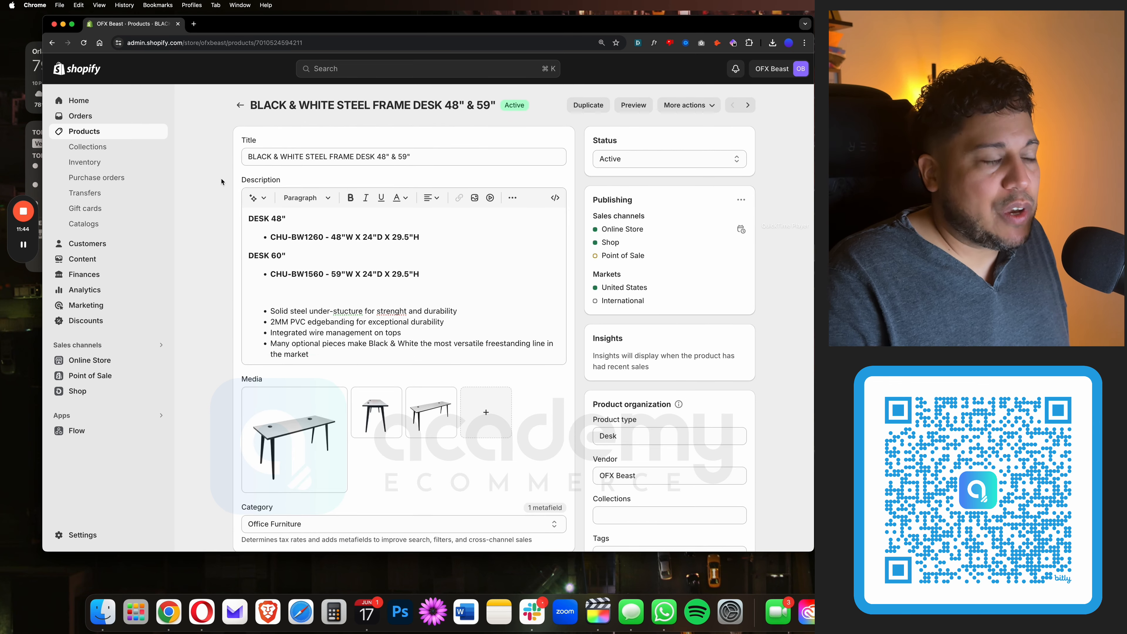
click(239, 105)
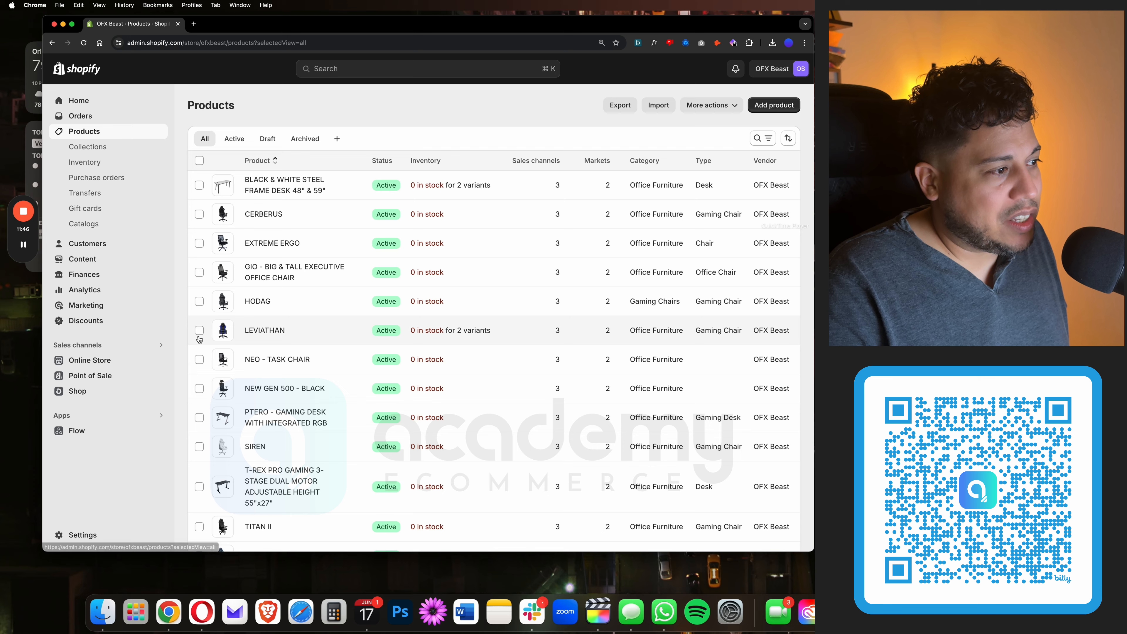
Step: Open the CERBERUS product and review its description, media, pricing, inventory and shipping details
click(266, 214)
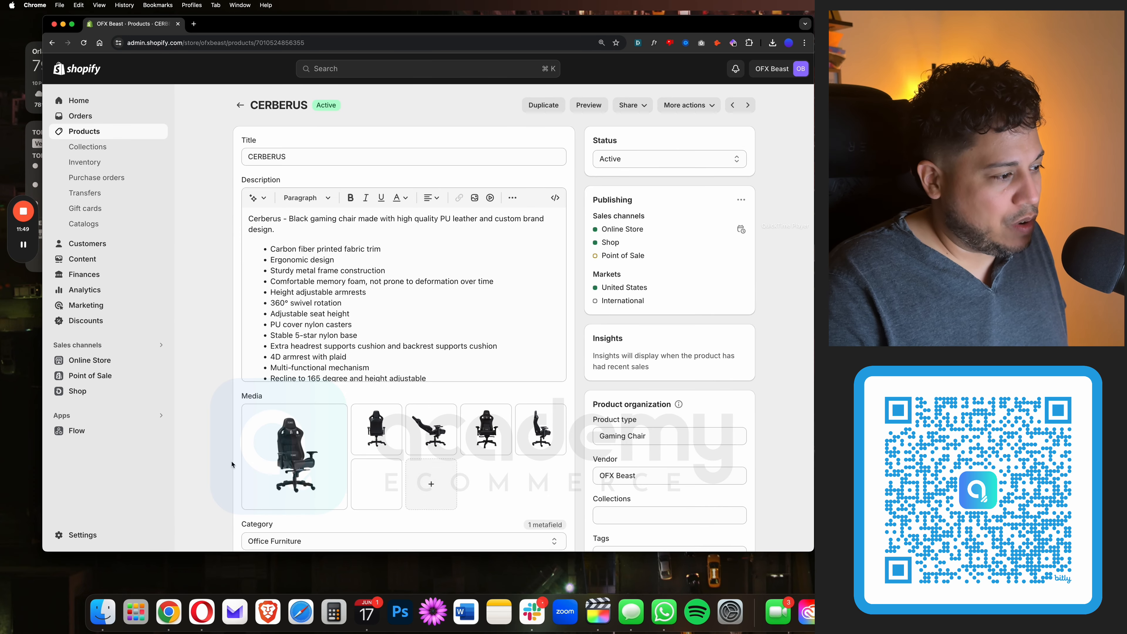
scroll(232, 464, down, 10)
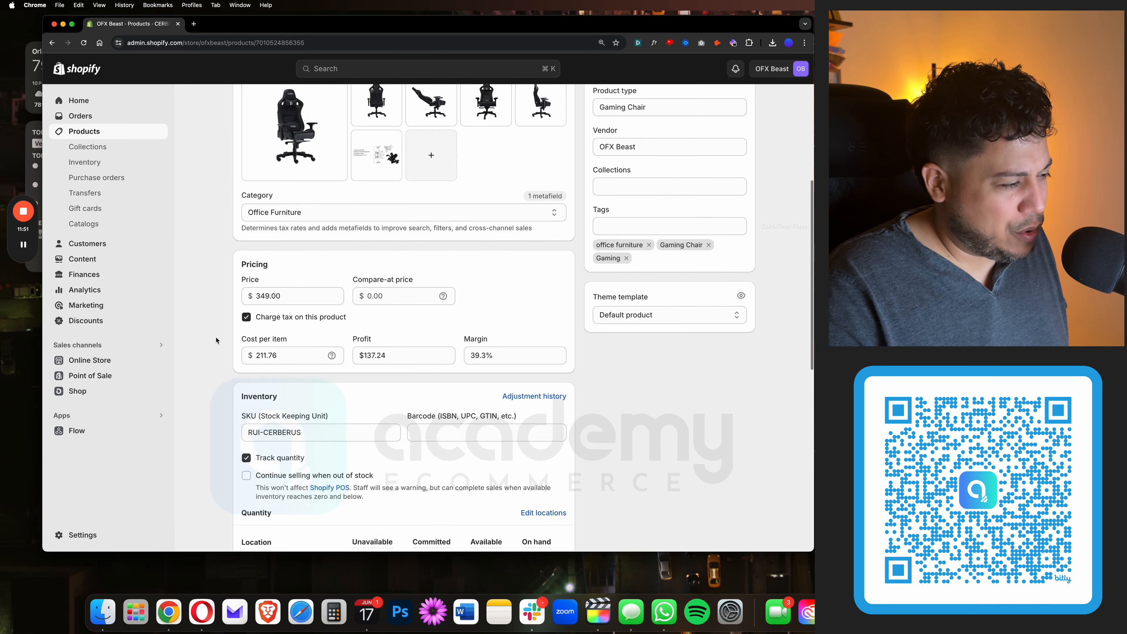
scroll(216, 340, down, 5)
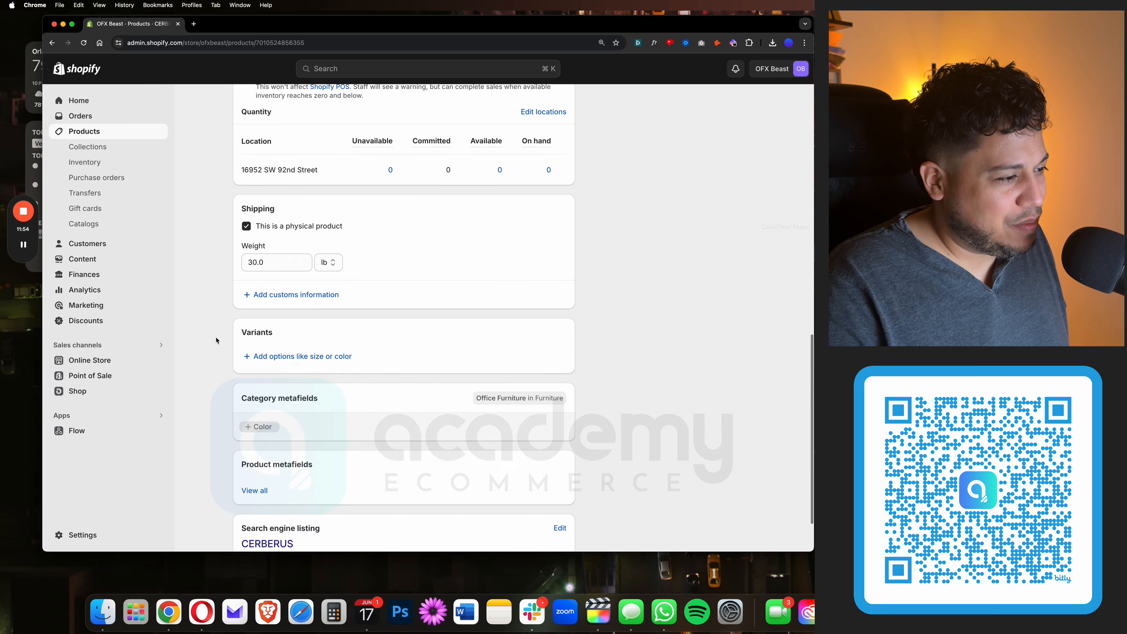
scroll(216, 341, up, 3)
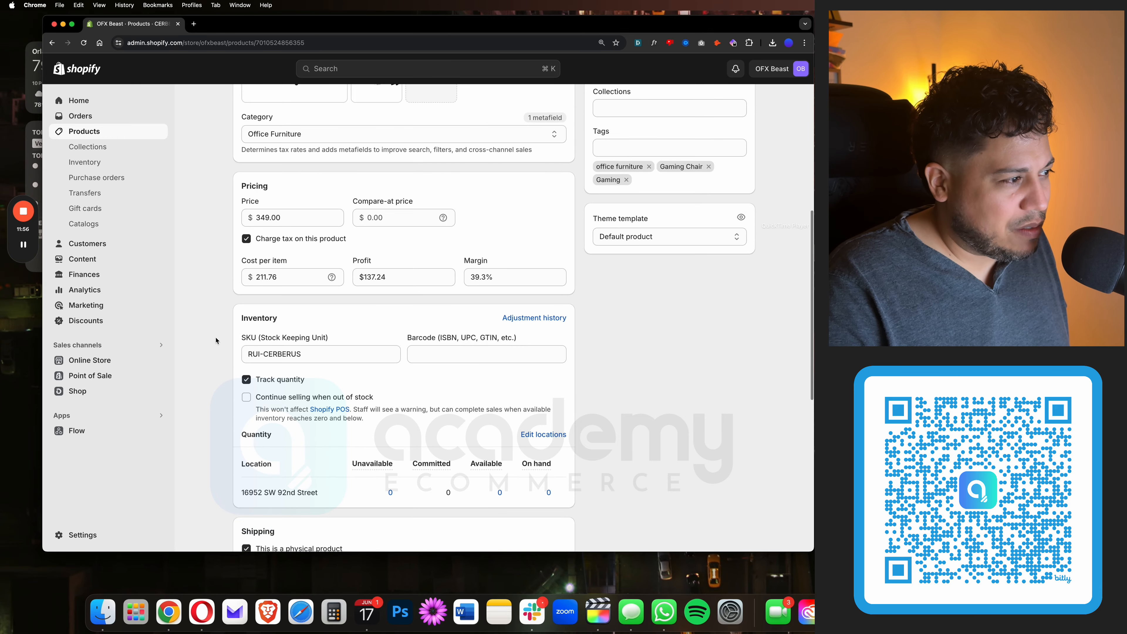
Step: Check the weight unit options in CERBERUS's shipping details, keeping lb, and review the rest of the product page
scroll(216, 340, down, 4)
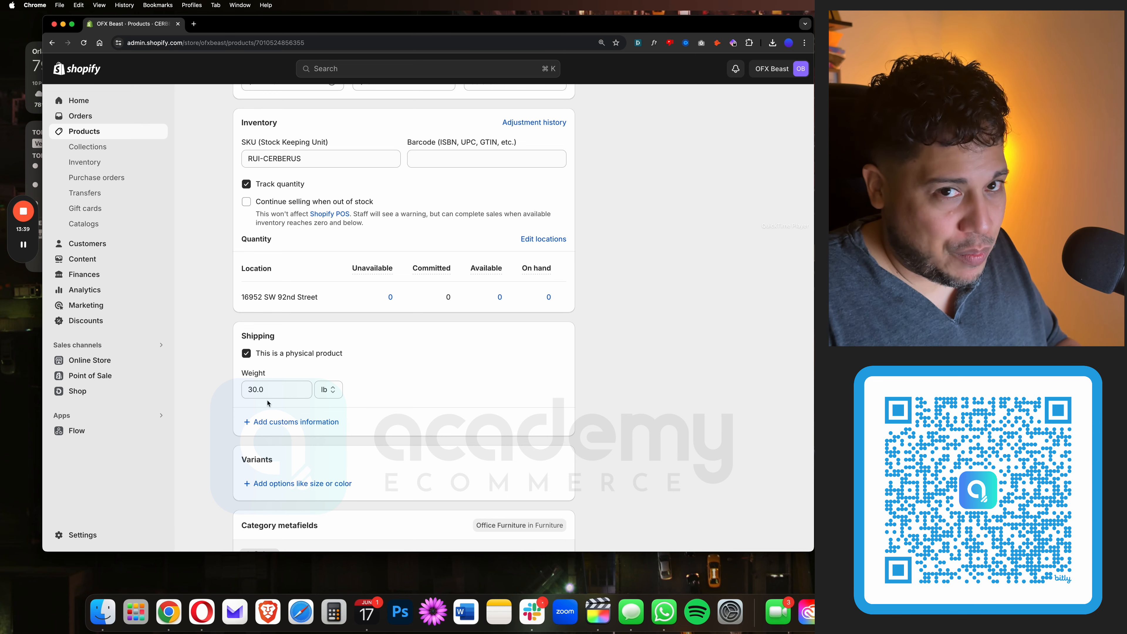
click(330, 390)
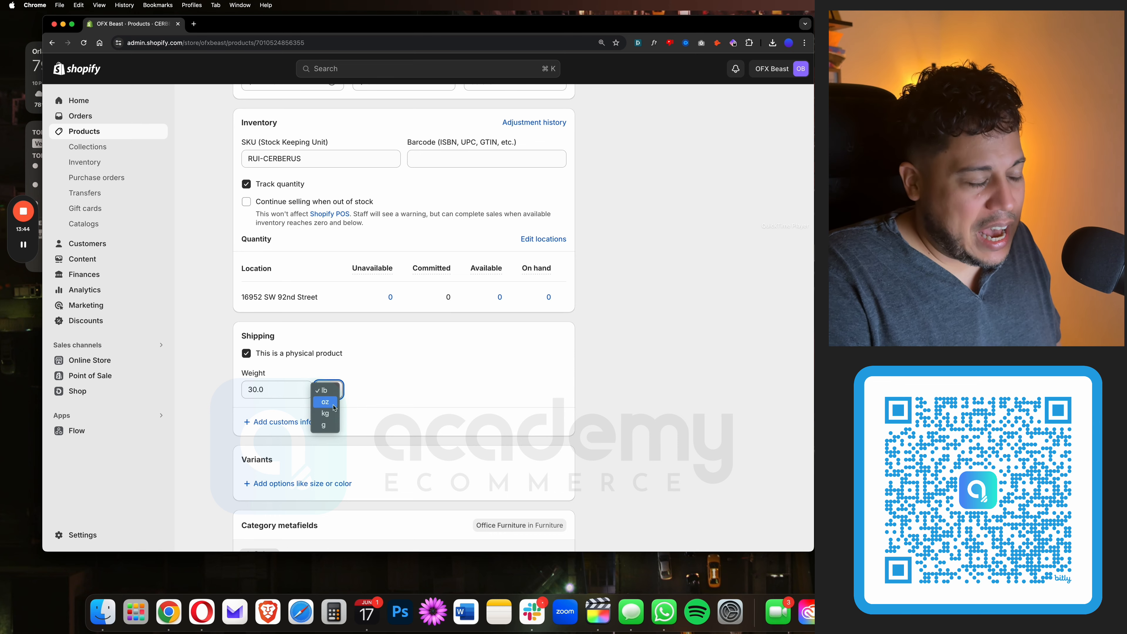
click(397, 403)
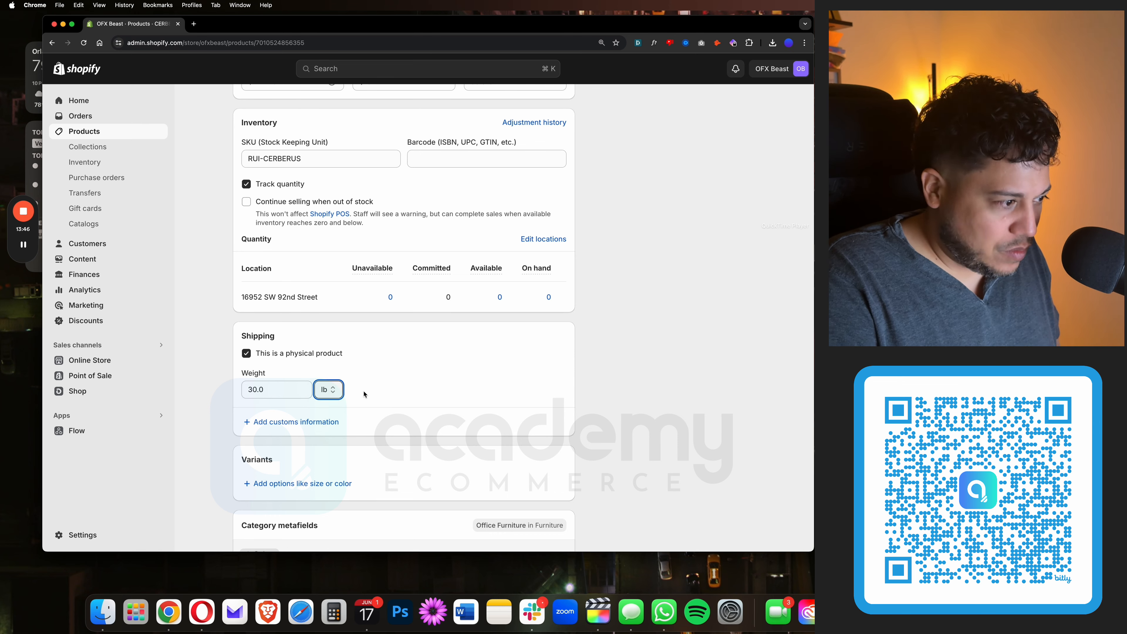
scroll(369, 395, down, 5)
scroll(374, 398, up, 10)
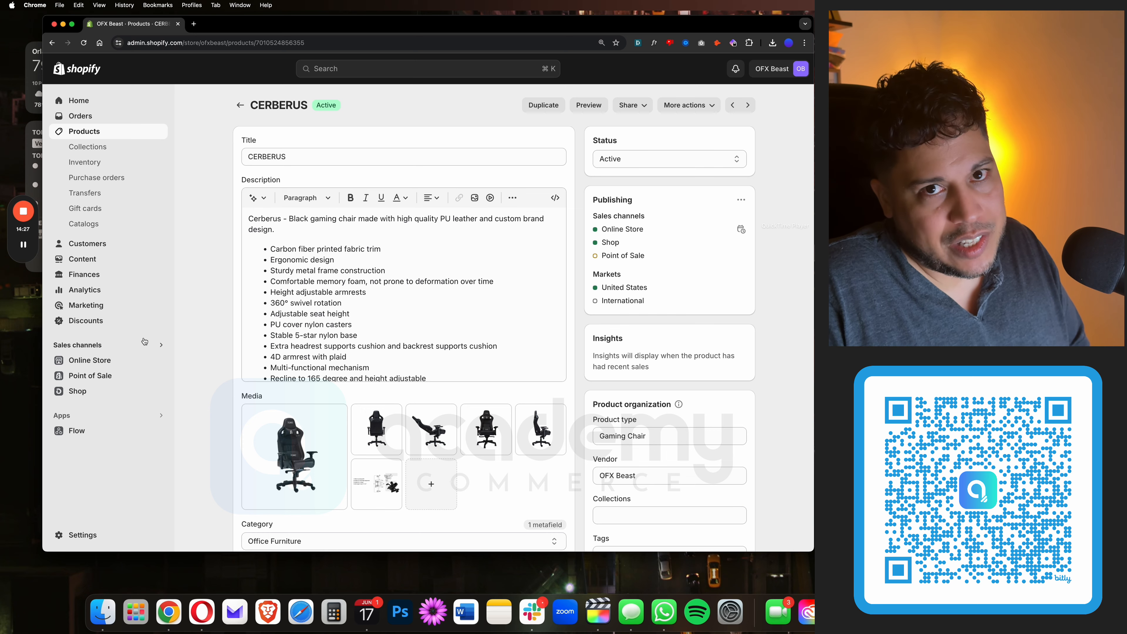
Step: Explore the duplication options for CERBERUS, excluding media and SKUs, and cancel without creating a copy
click(535, 108)
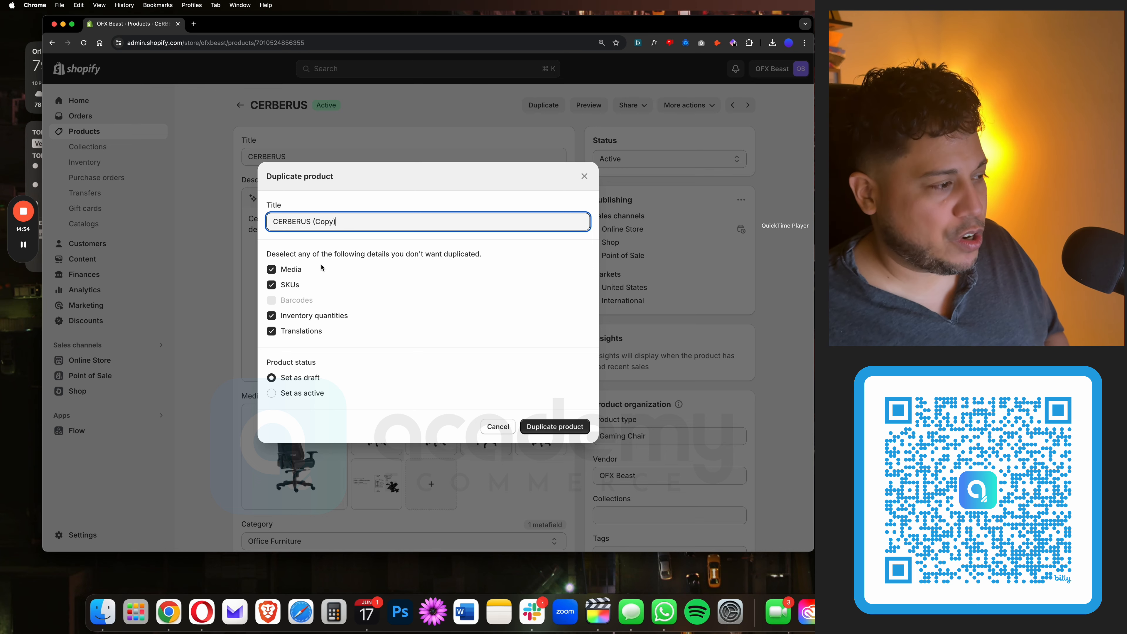
click(274, 271)
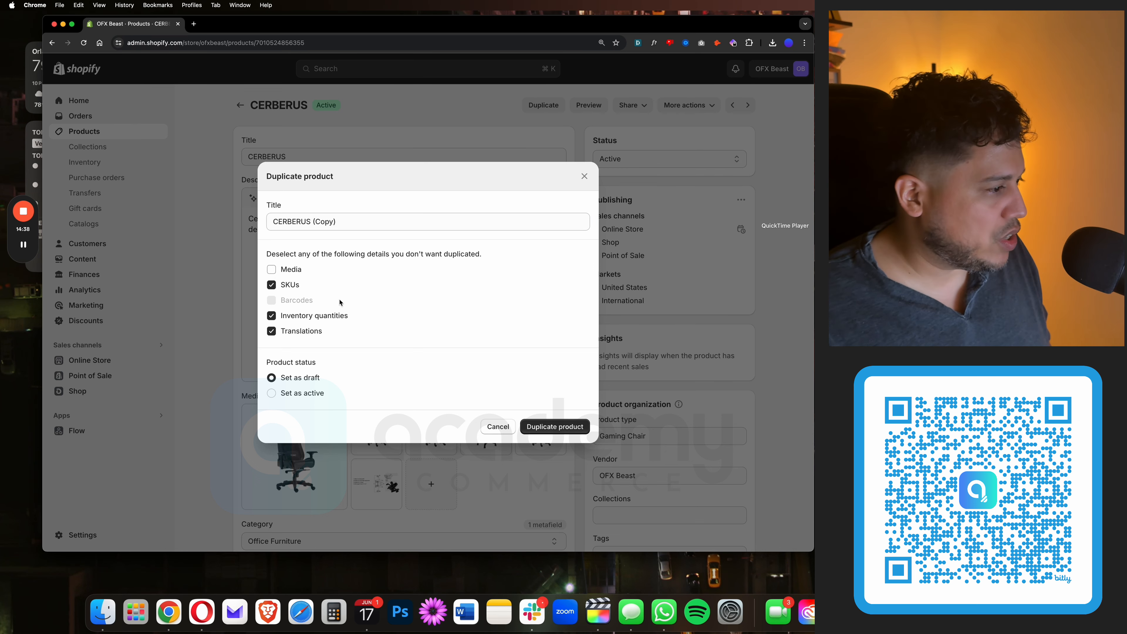
click(271, 285)
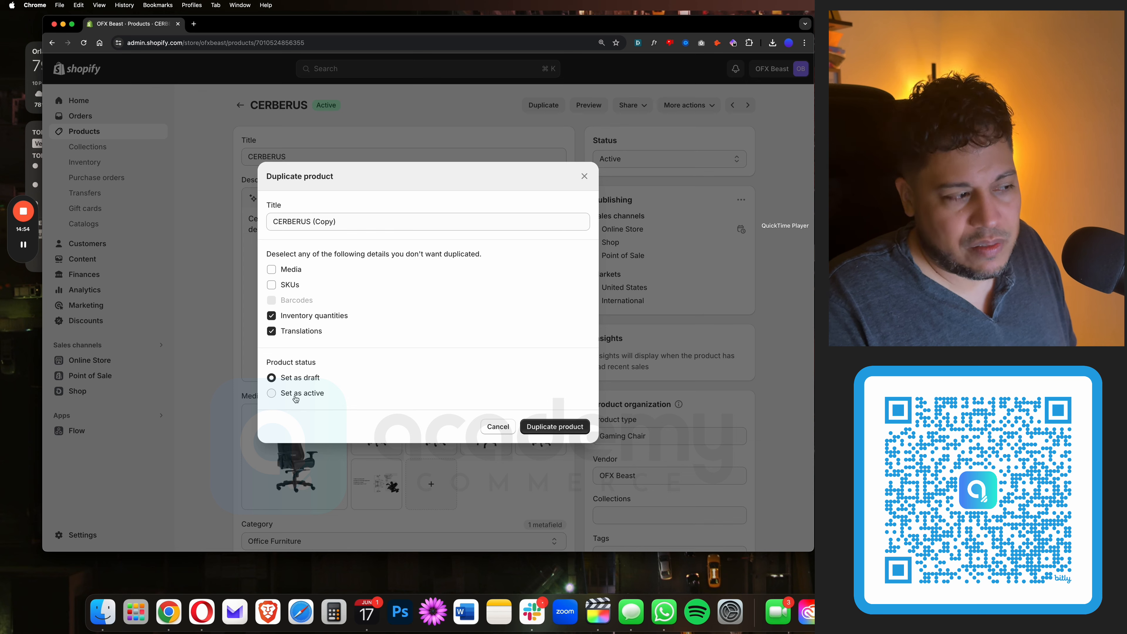
double_click(308, 222)
drag(308, 221, 430, 230)
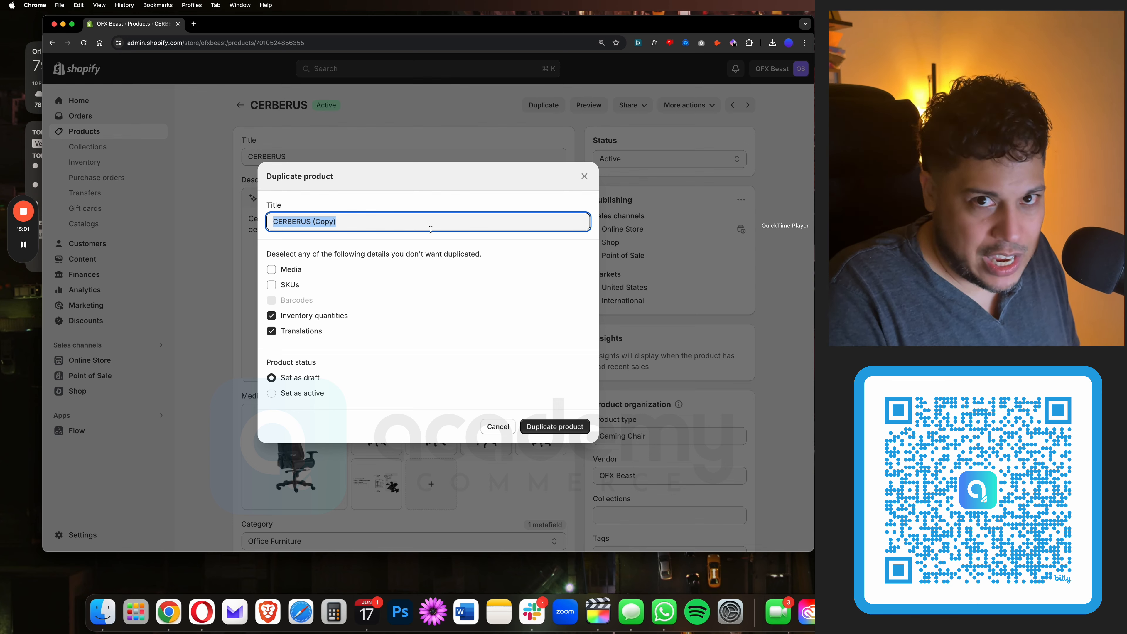
click(497, 426)
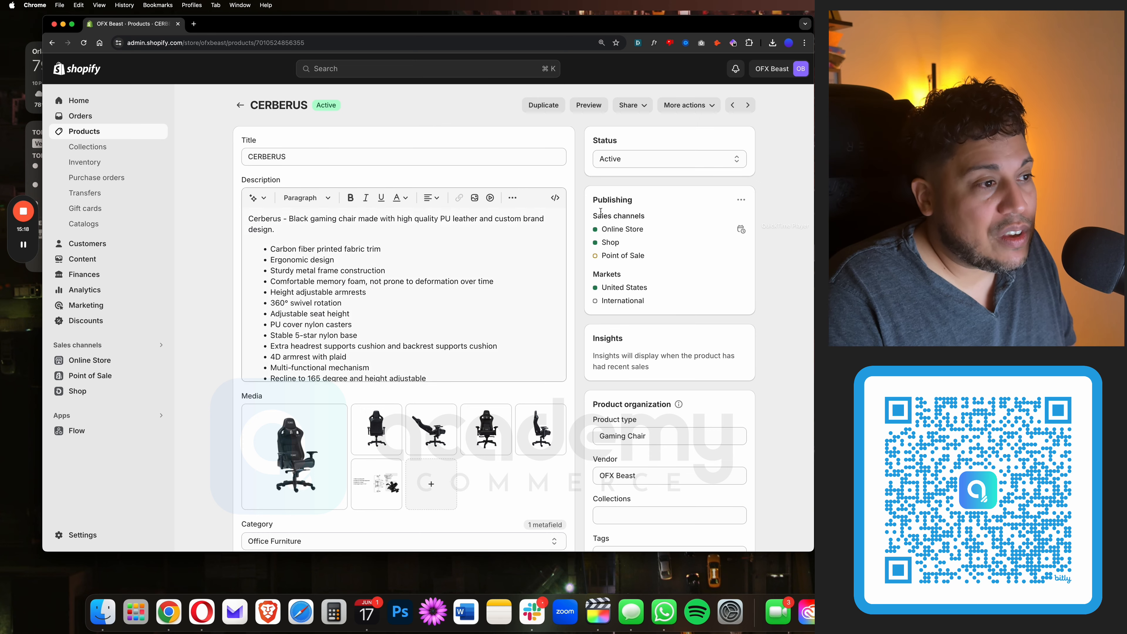
Step: Preview the CERBERUS product page as shoppers see it, close the preview and look at the online store's themes
click(590, 107)
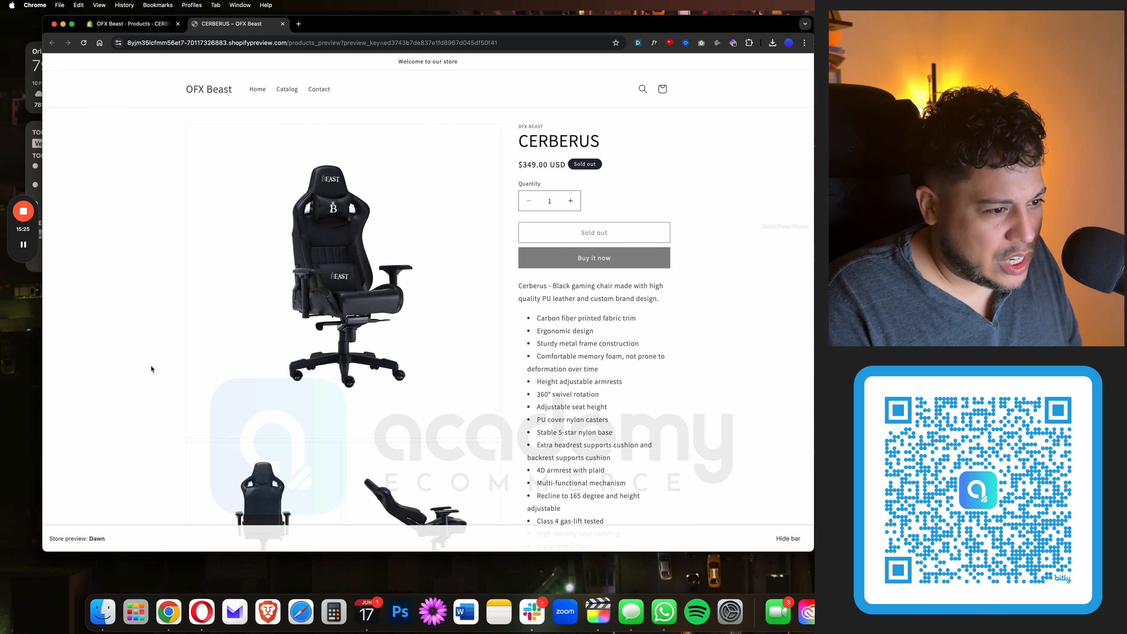
scroll(151, 369, down, 10)
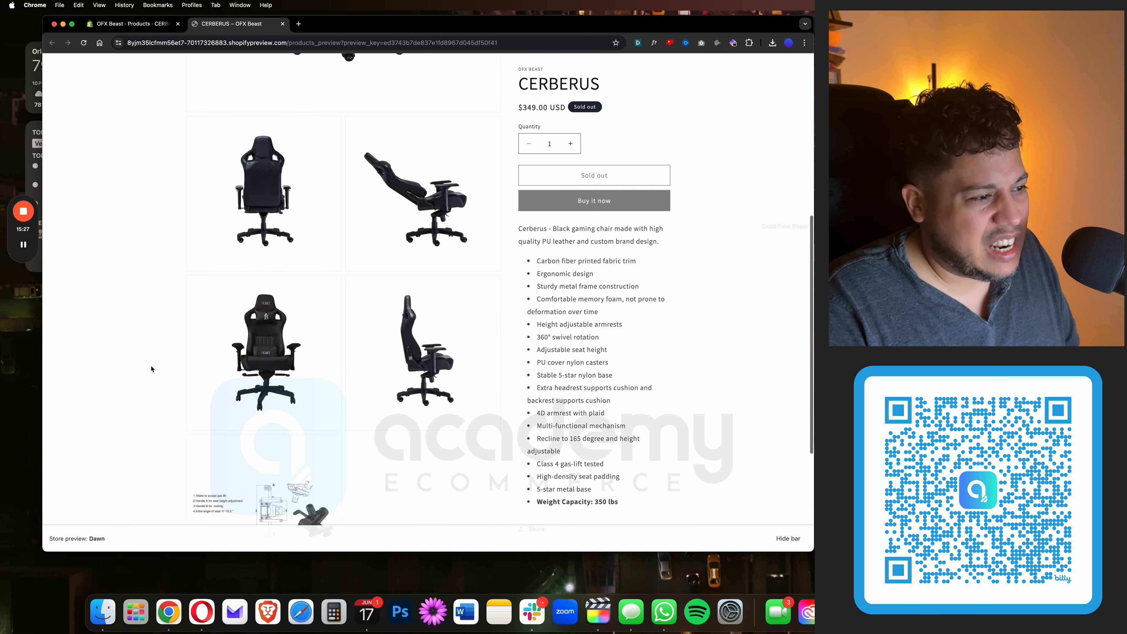
scroll(151, 369, up, 4)
scroll(151, 369, up, 5)
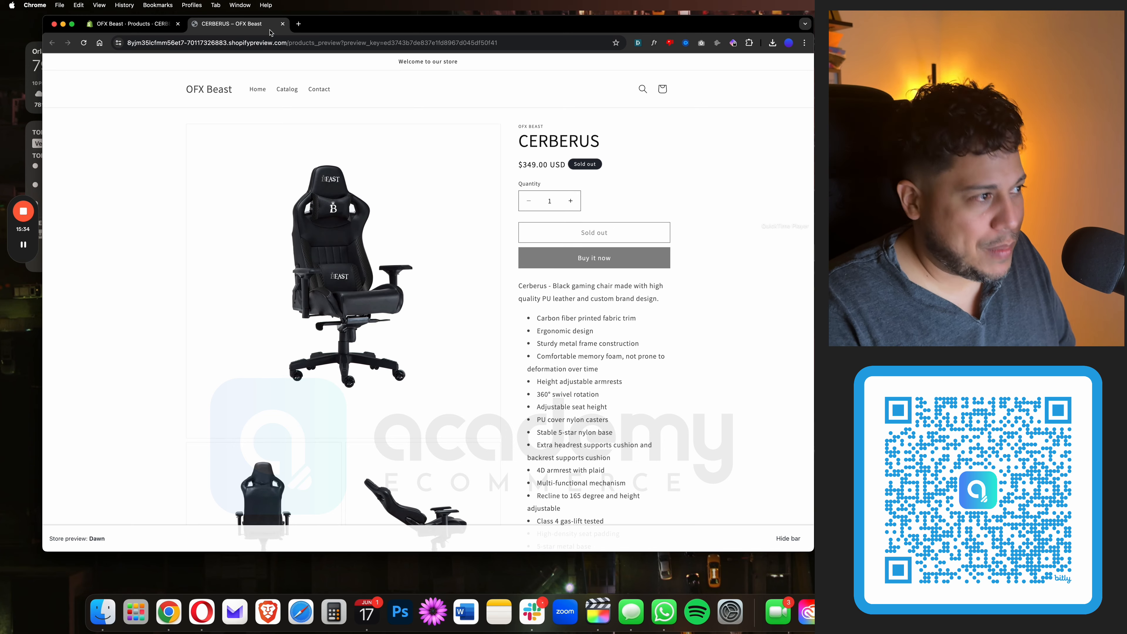
click(283, 24)
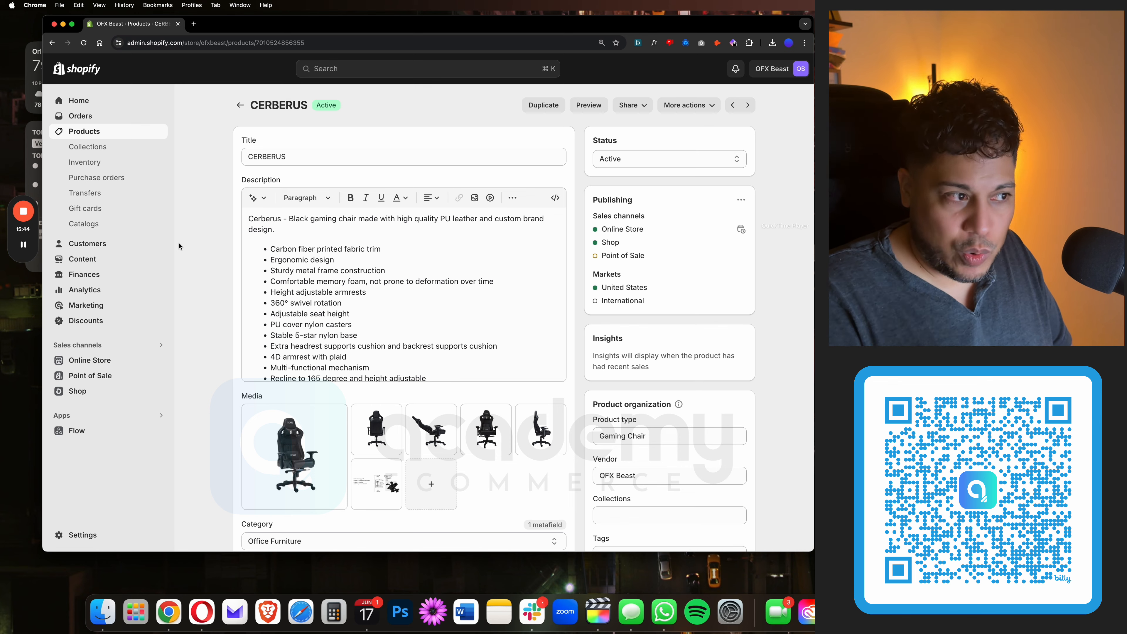
click(158, 360)
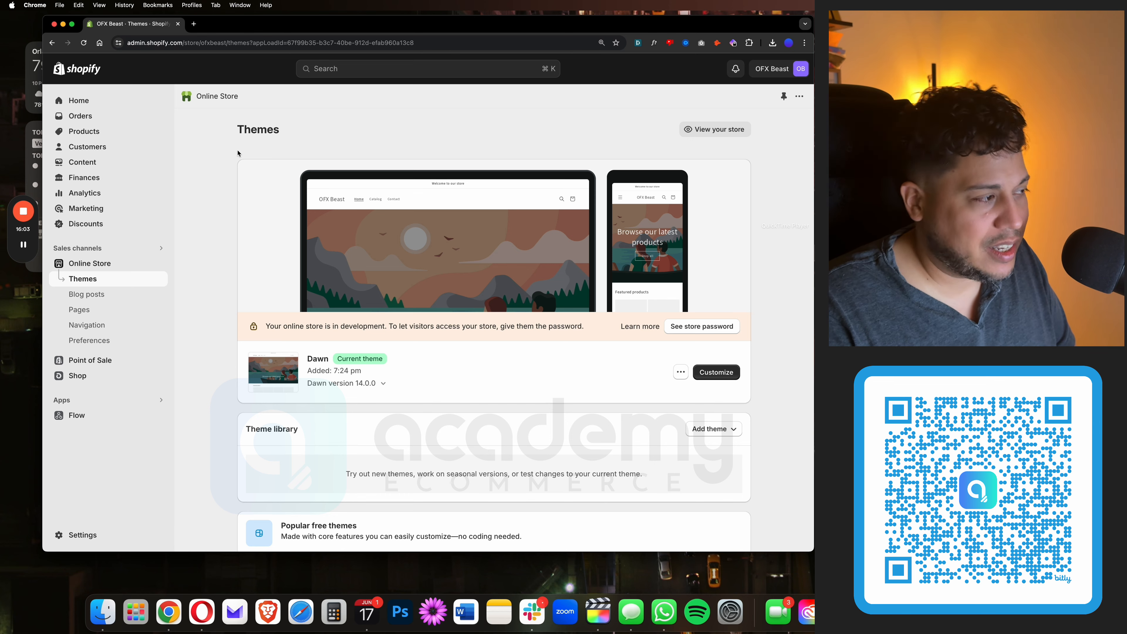
Step: Open the steel frame desk's 48" variant from the product list and examine its pricing, inventory quantities by location and weight
click(102, 135)
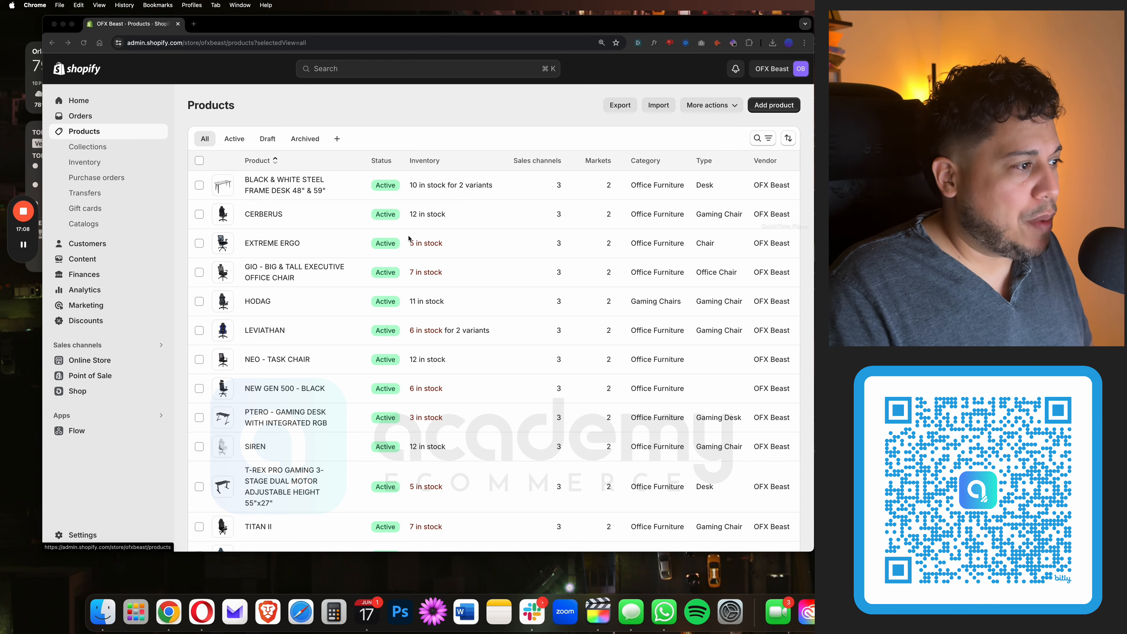
click(301, 180)
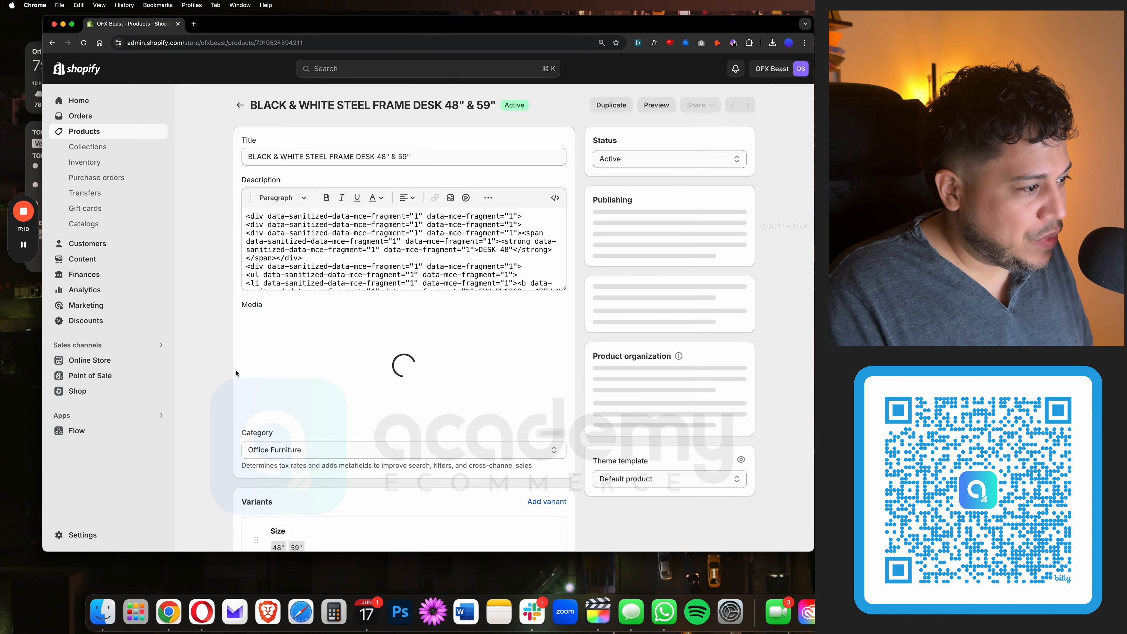
scroll(231, 377, down, 10)
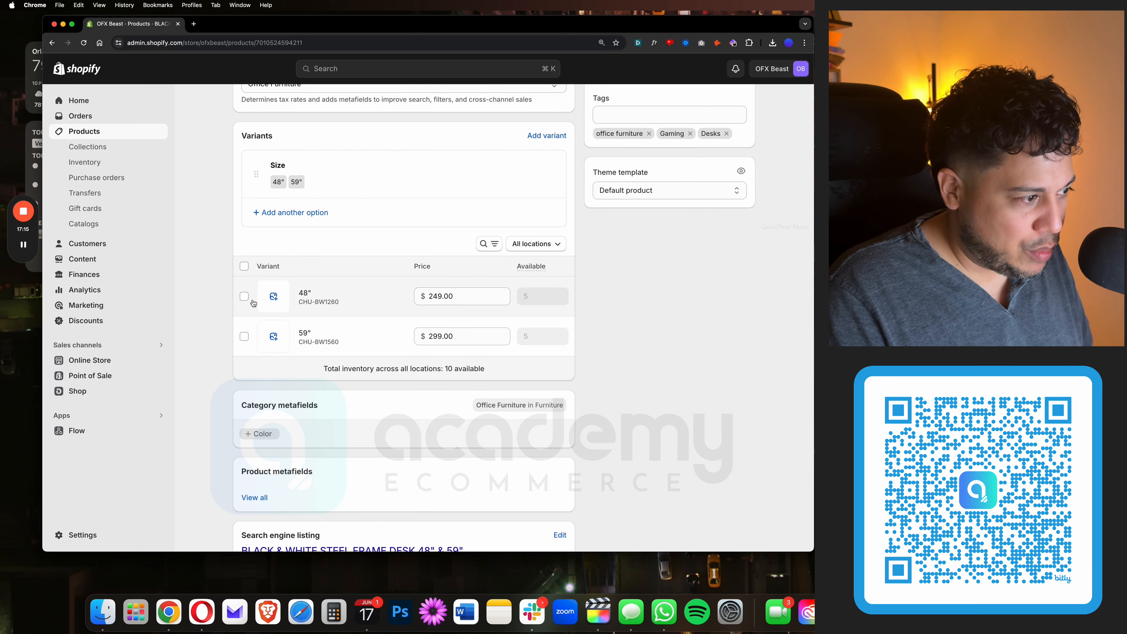
click(304, 295)
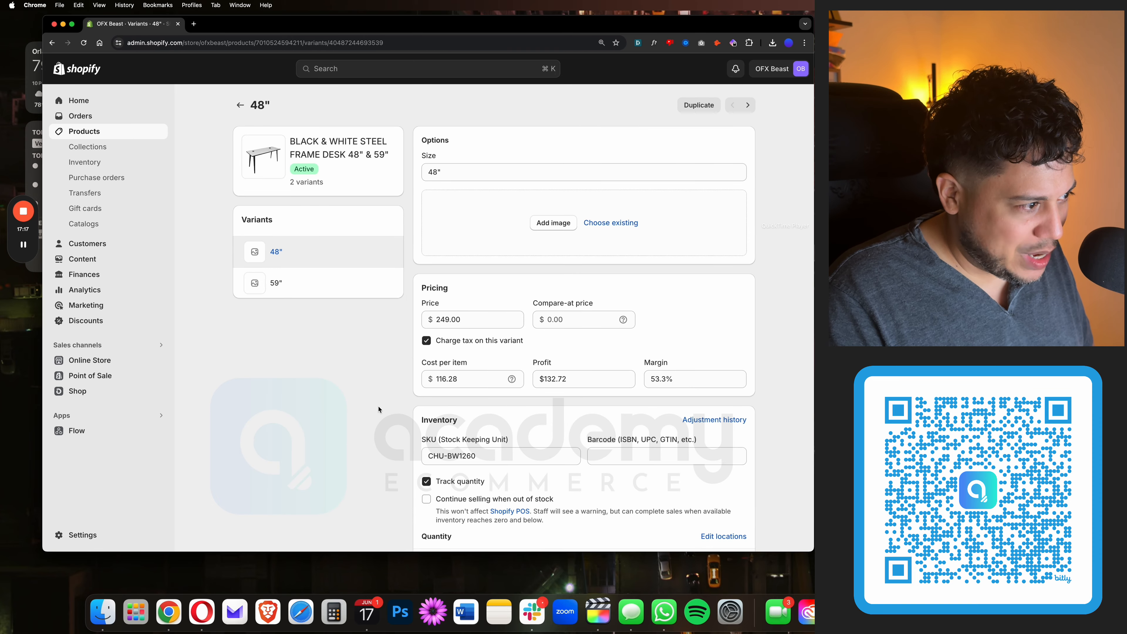
scroll(379, 409, down, 2)
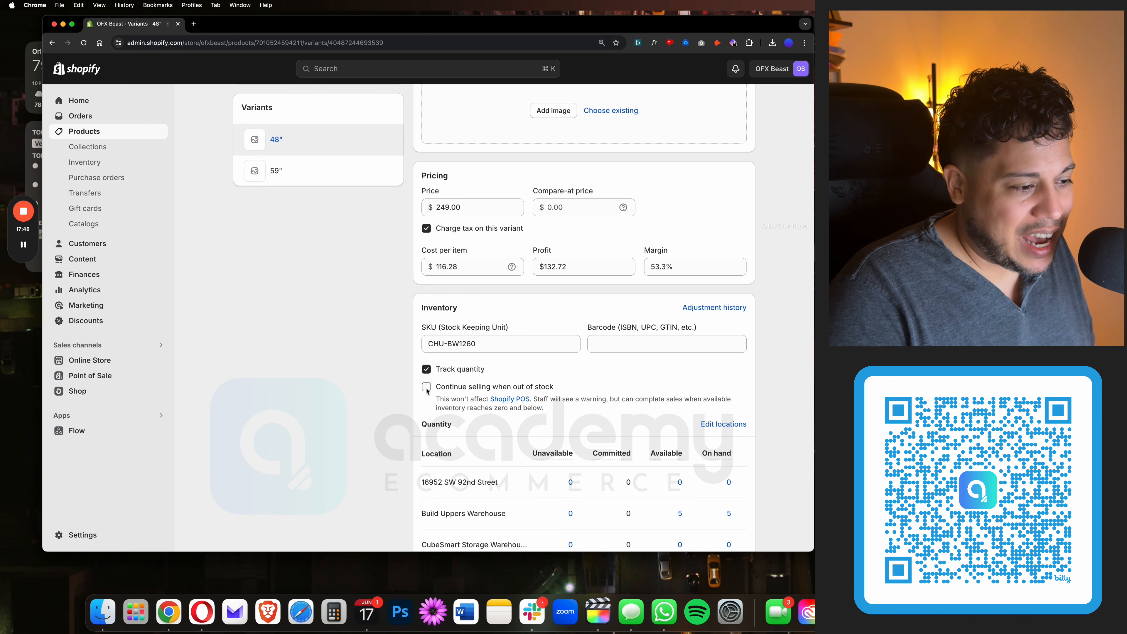
scroll(407, 384, down, 3)
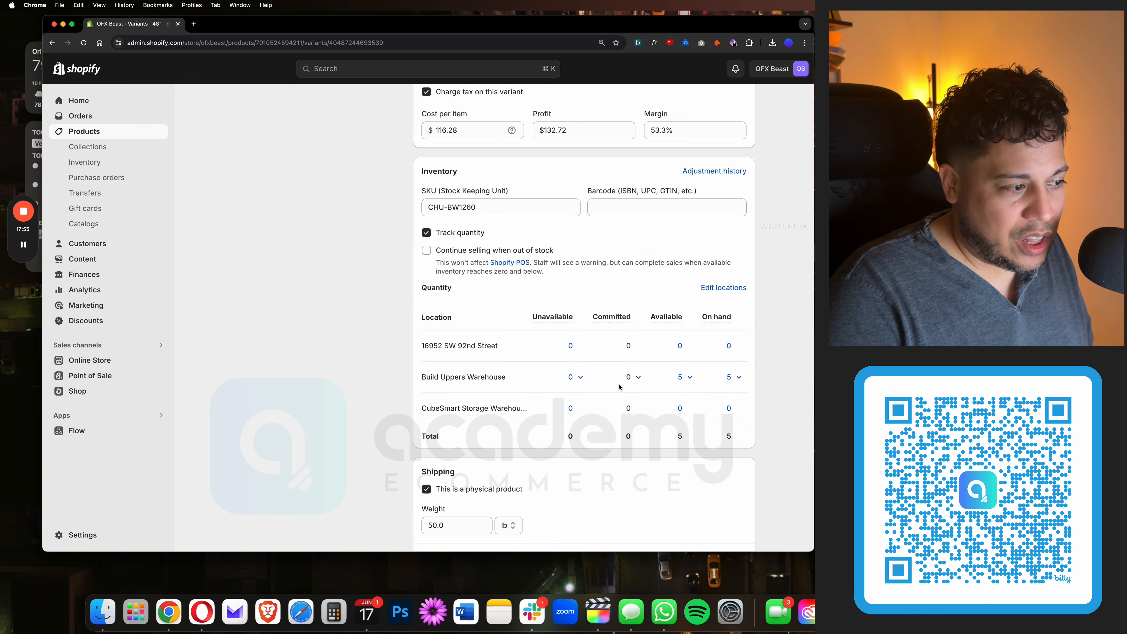
scroll(348, 420, up, 5)
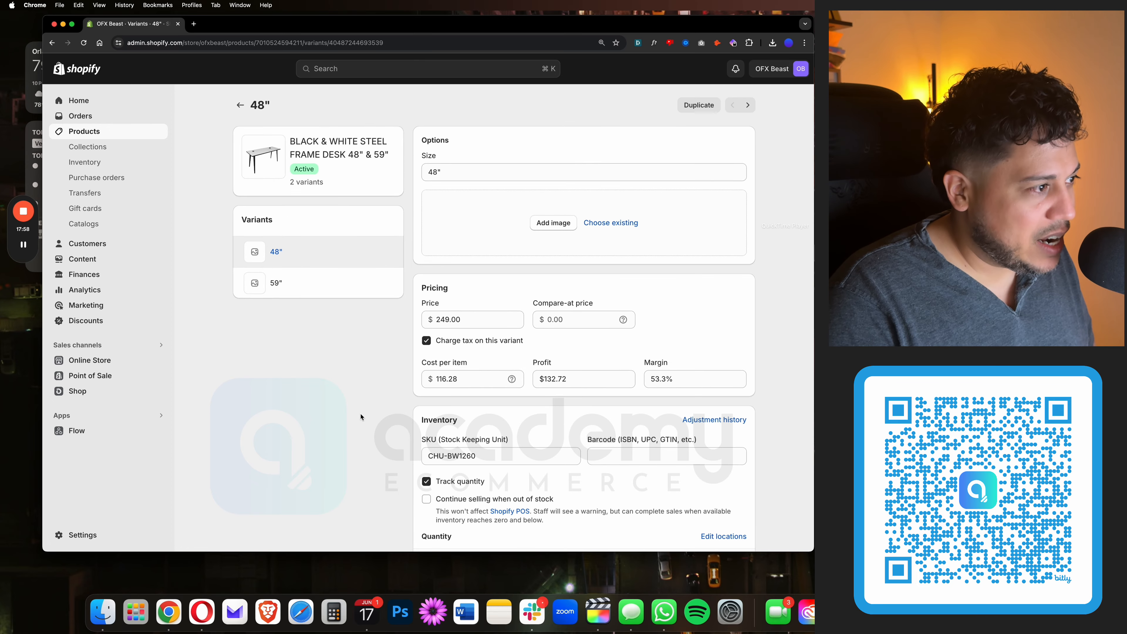
Step: Check the stock levels in the product list and reopen the steel frame desk
click(88, 135)
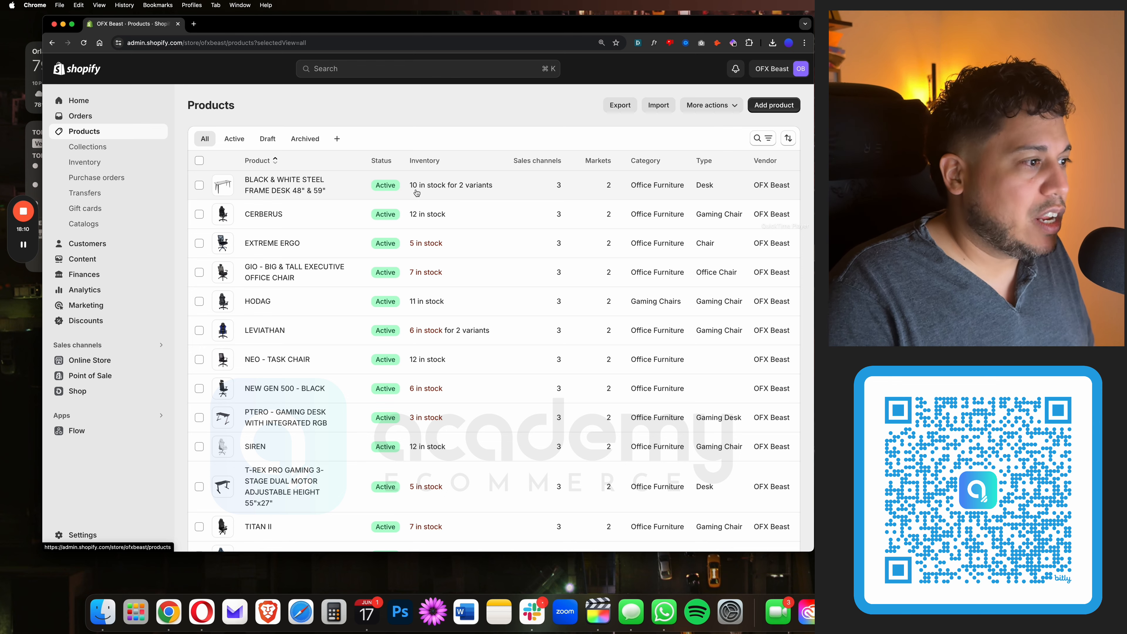
click(305, 184)
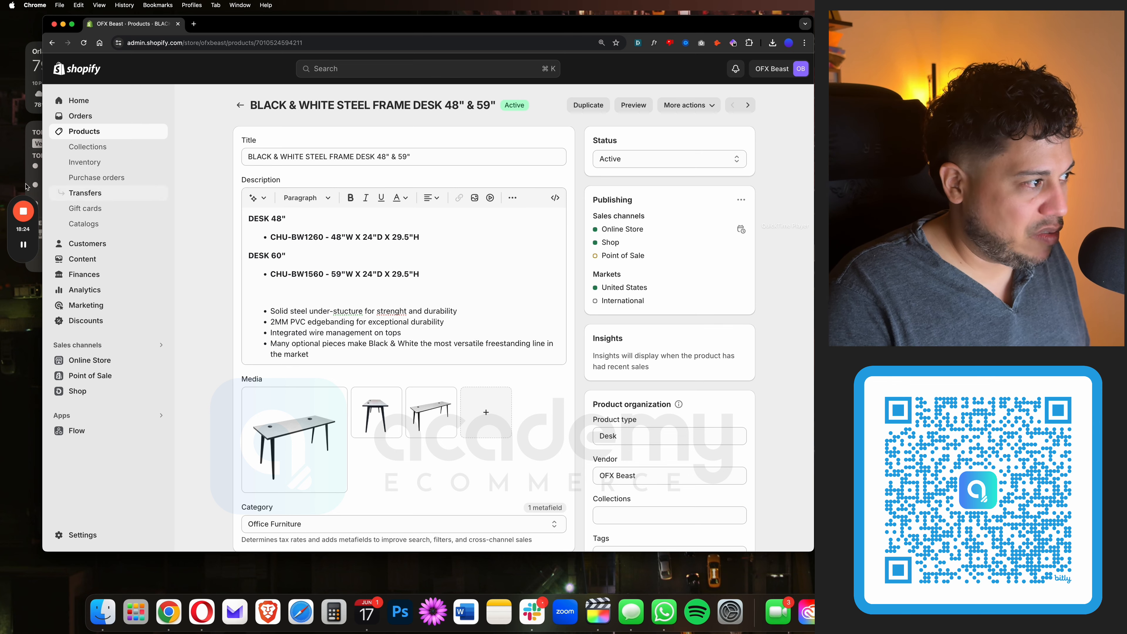
Step: Delete the Home page collection from the store's collections
click(89, 149)
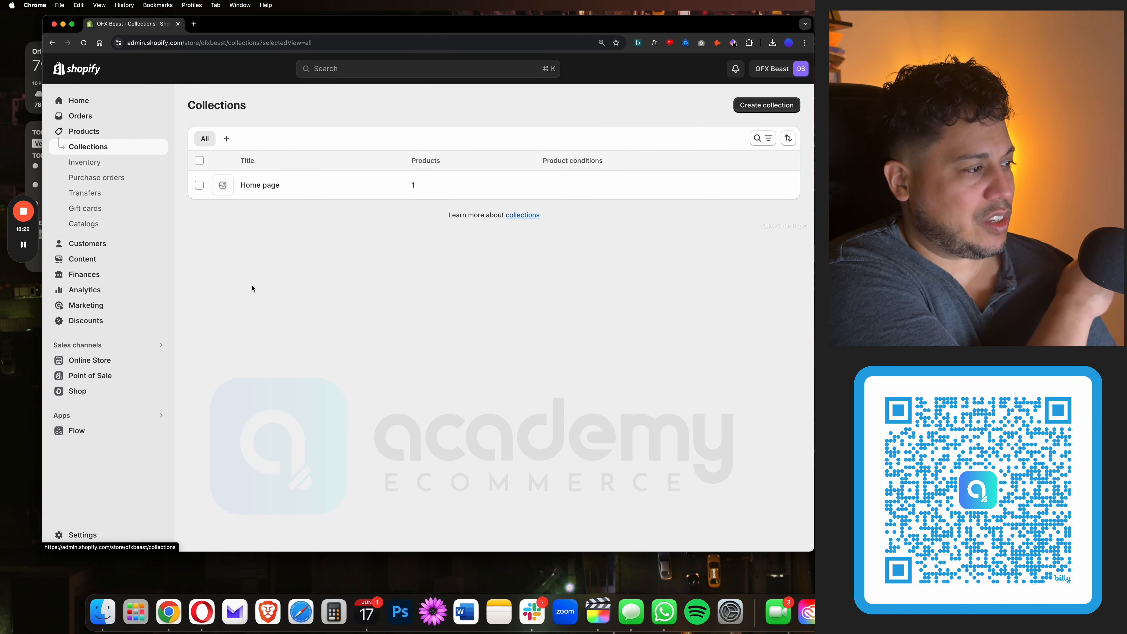
click(199, 186)
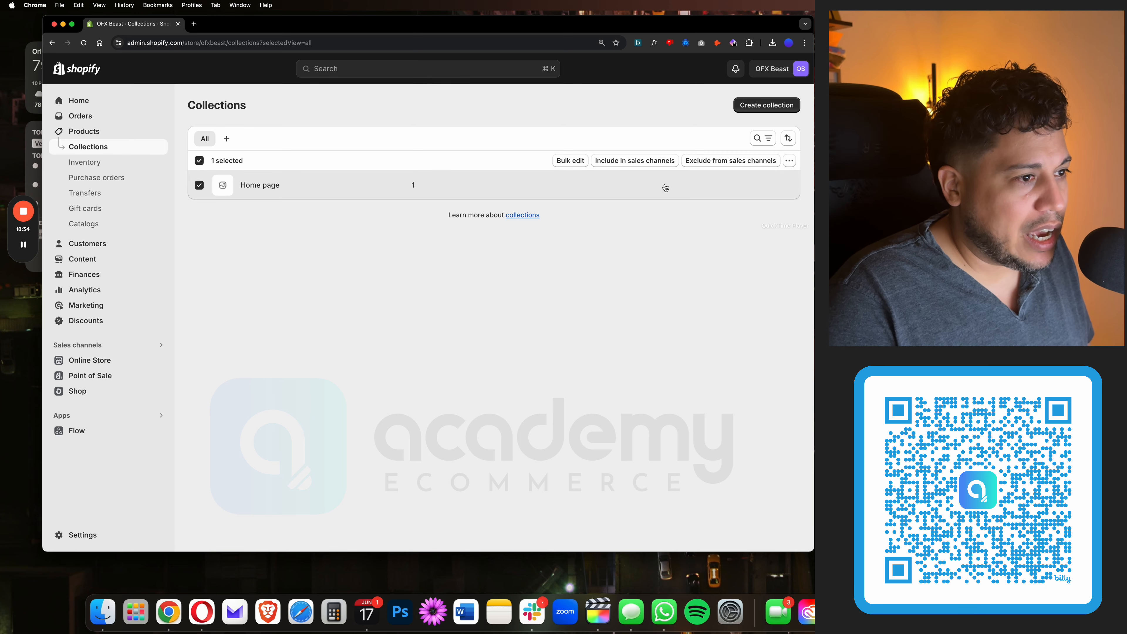
click(790, 161)
click(757, 183)
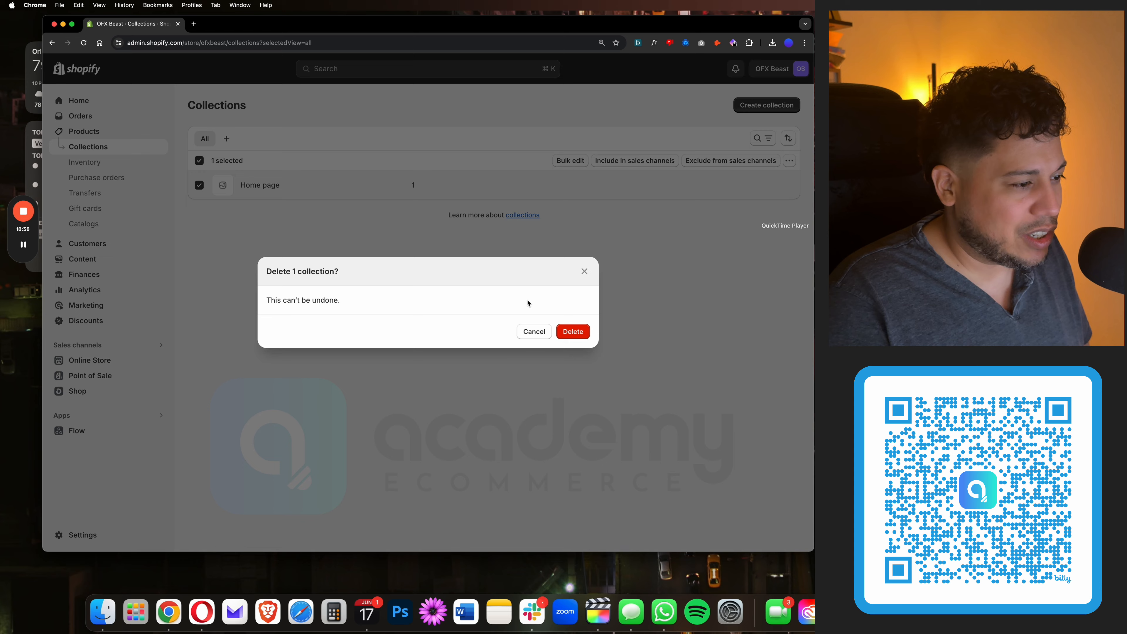
click(573, 331)
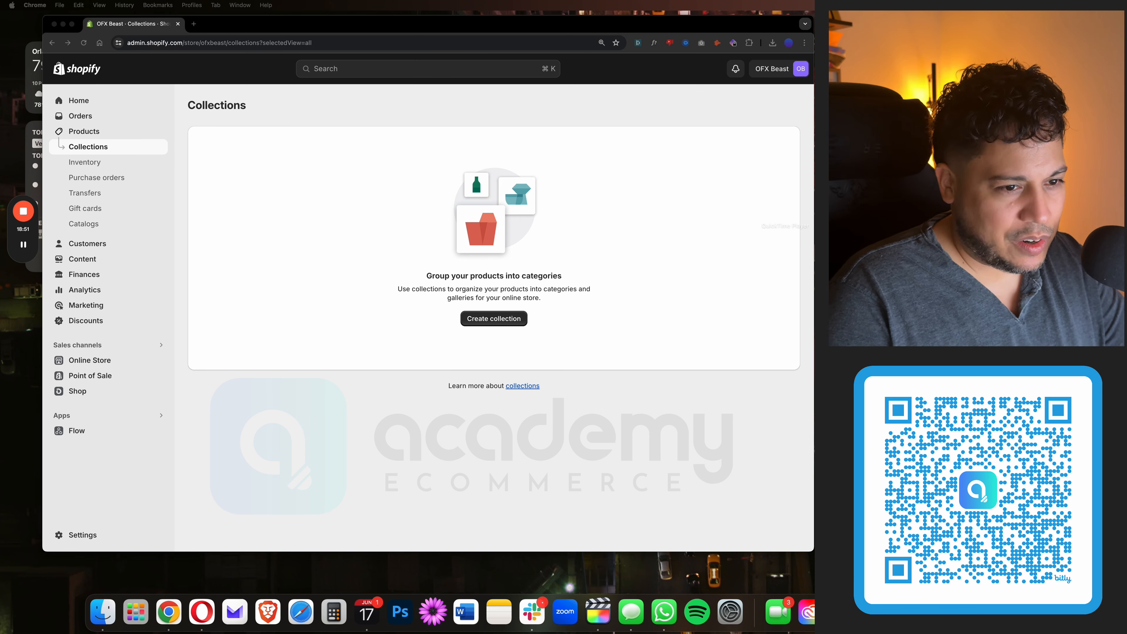
Step: Start a new collection titled "Big & Tall" and set its collection type to Automated
click(501, 319)
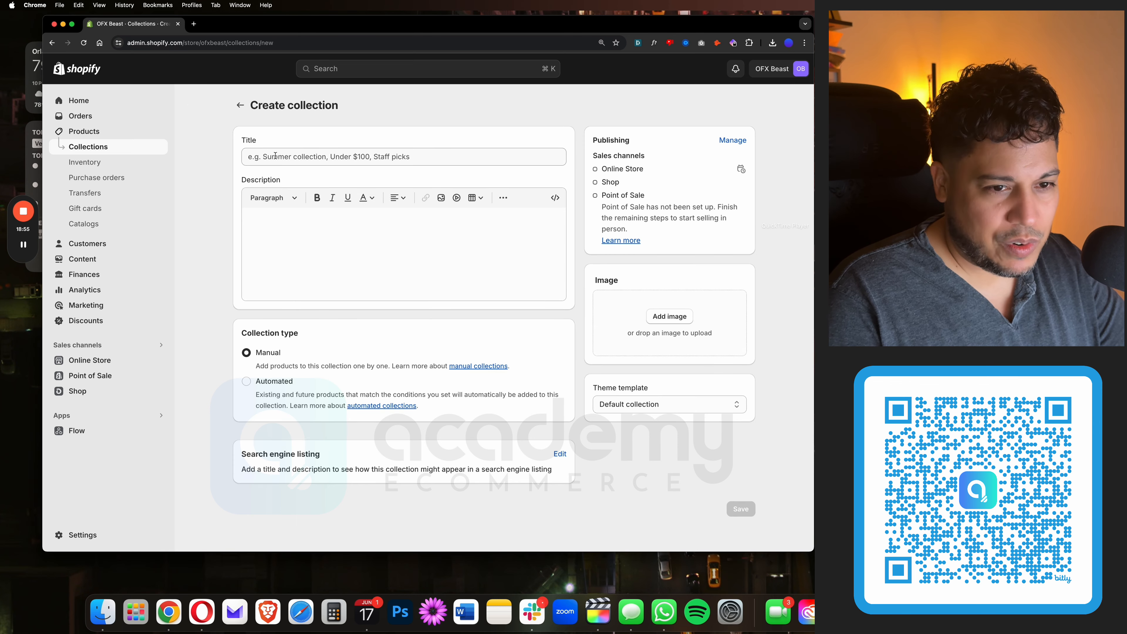
click(275, 156)
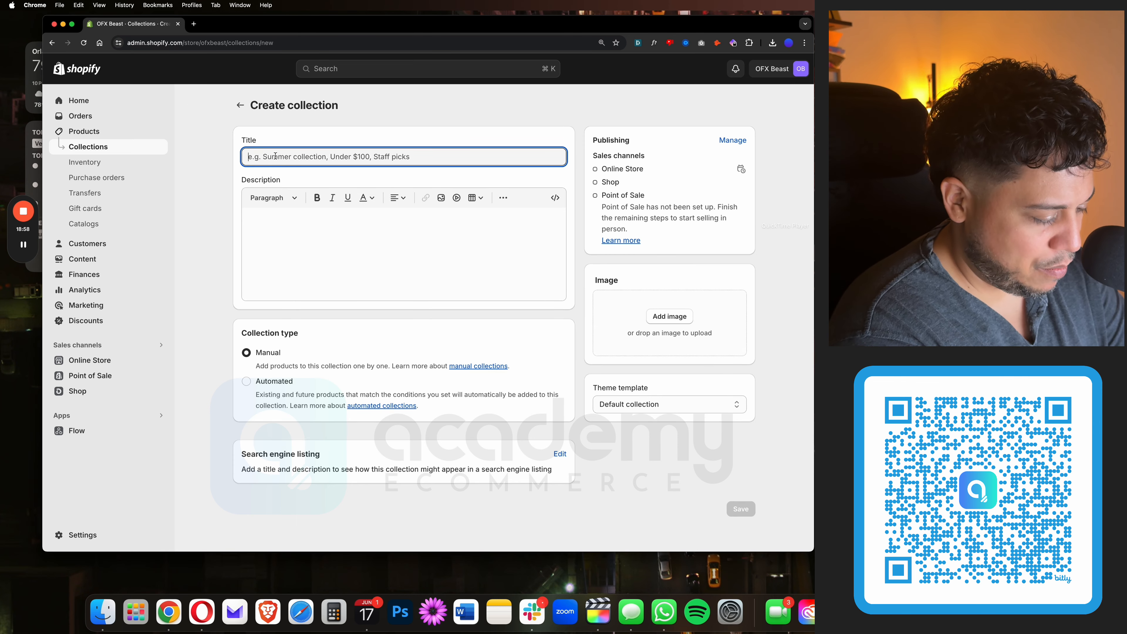
text(Big & Tall)
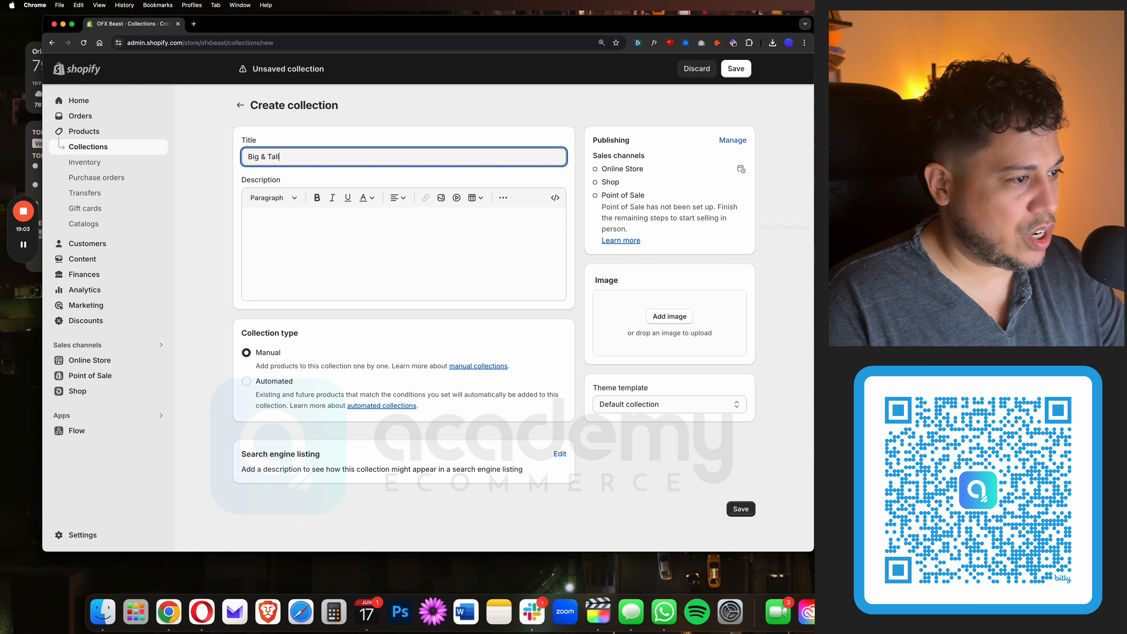
click(246, 382)
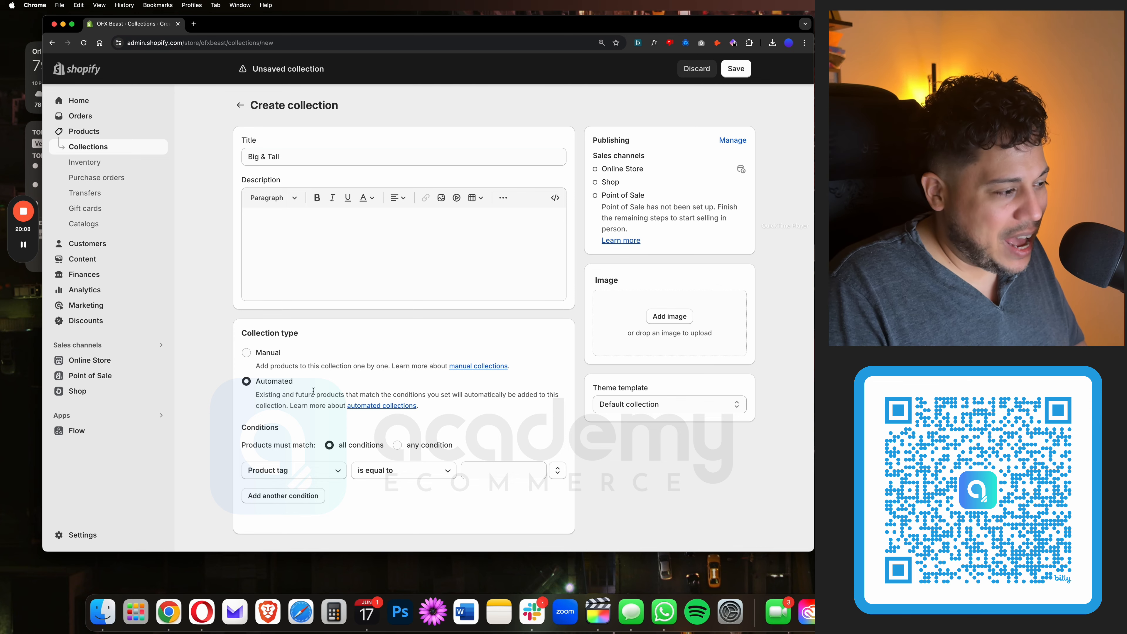
scroll(371, 487, down, 2)
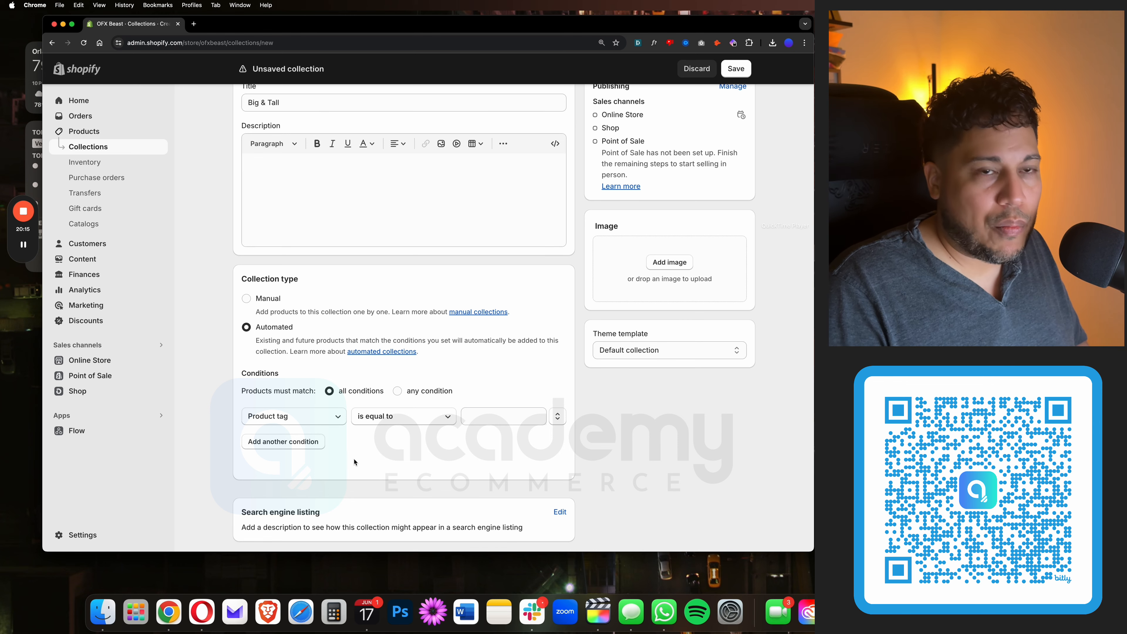
scroll(377, 444, up, 2)
scroll(444, 426, down, 3)
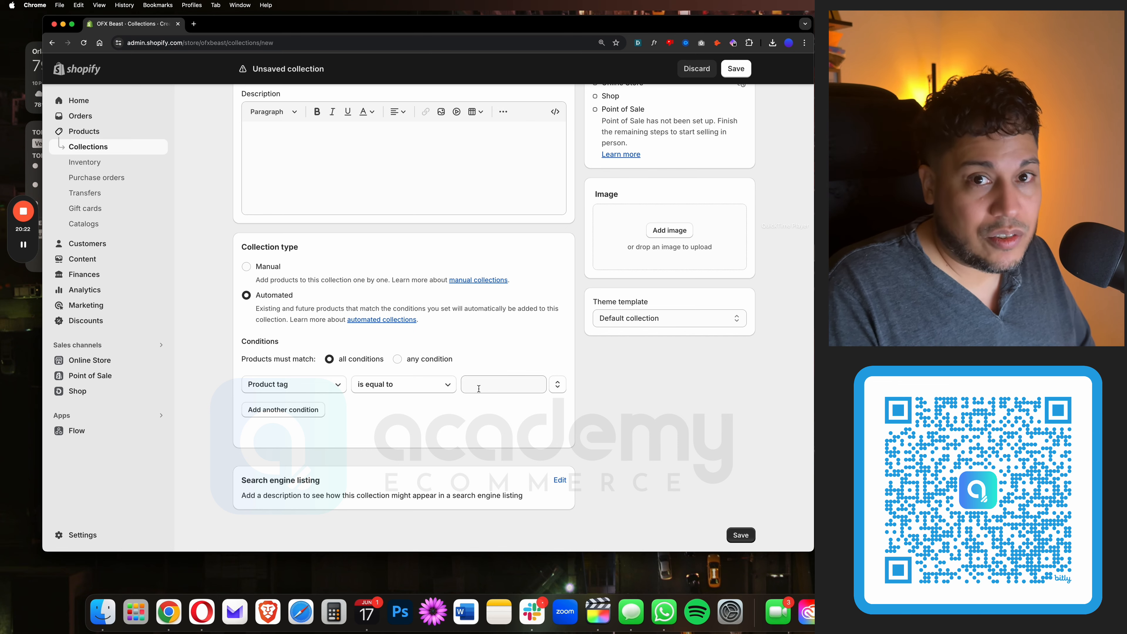
scroll(478, 388, up, 3)
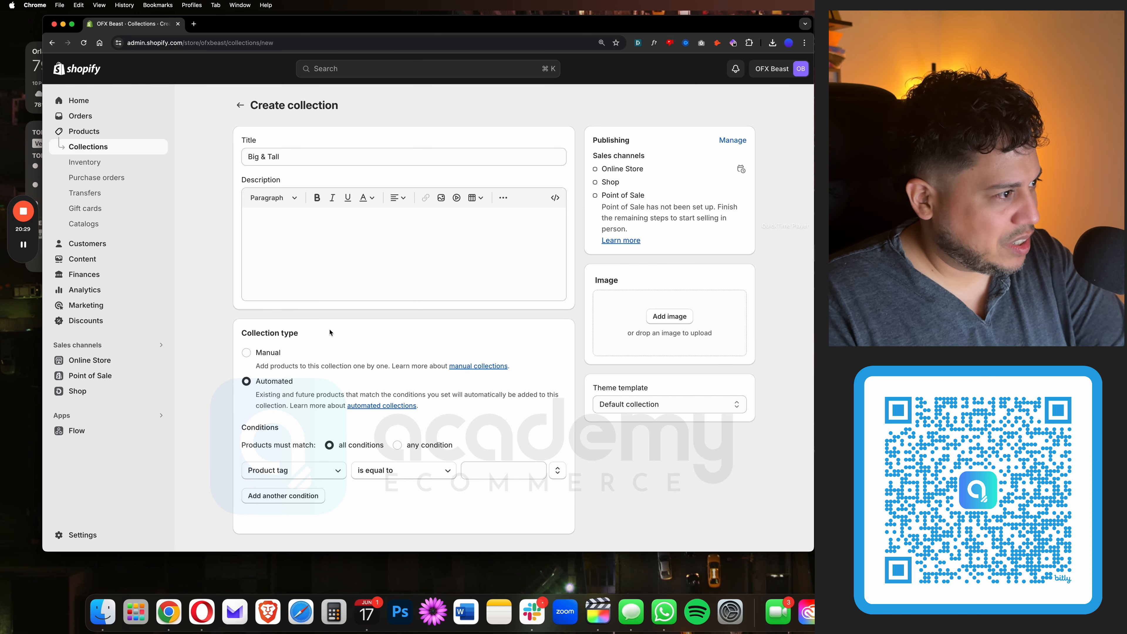
scroll(346, 334, down, 3)
scroll(258, 360, up, 3)
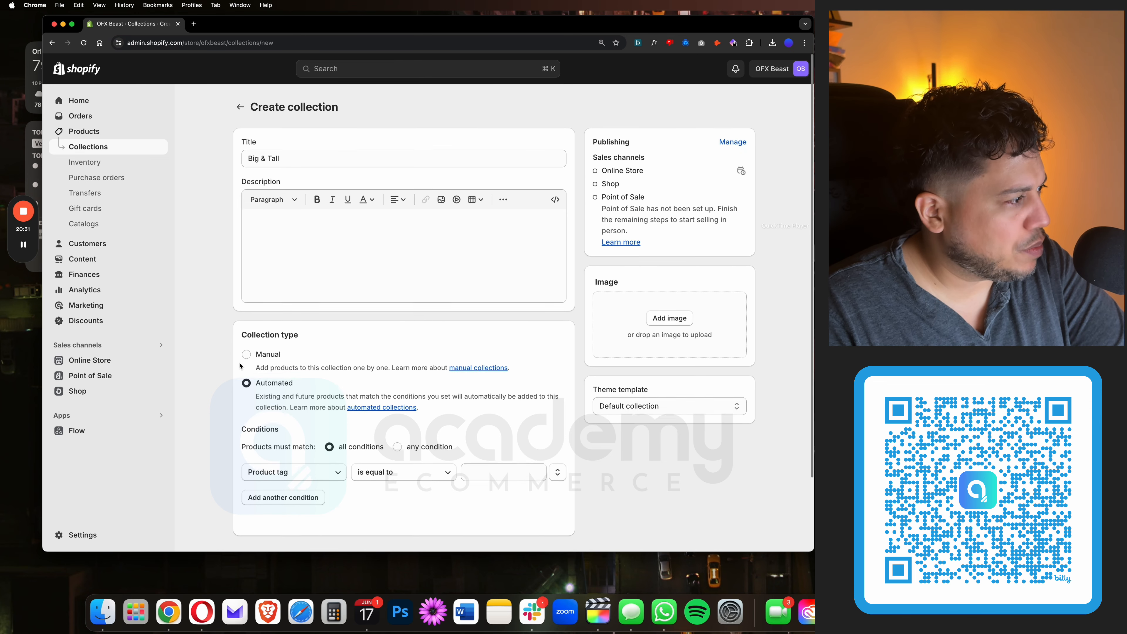
click(23, 244)
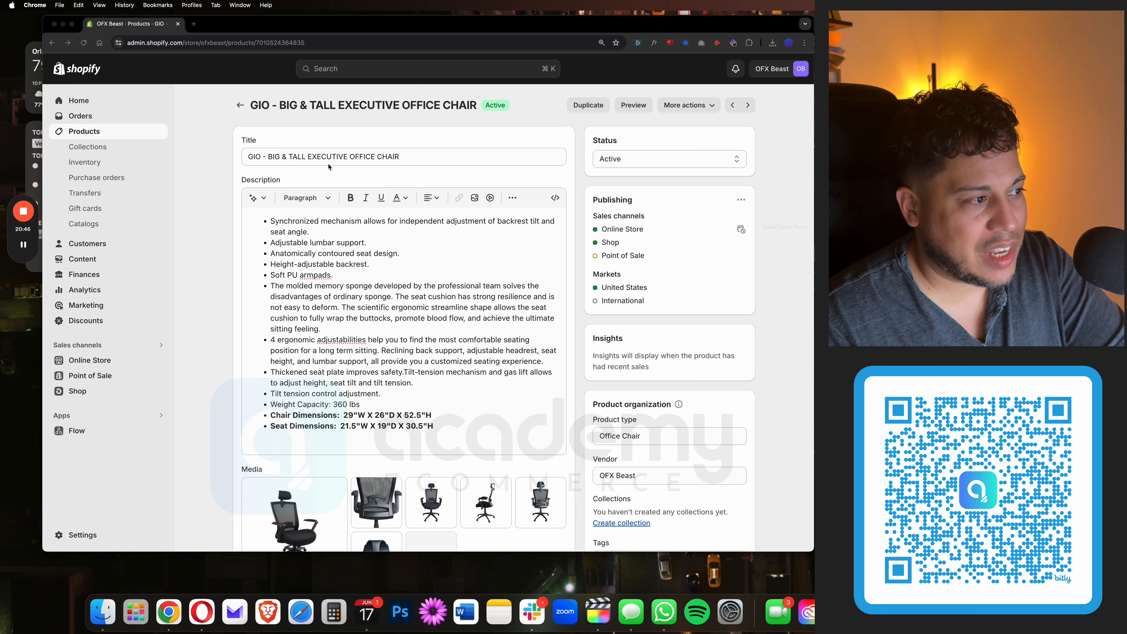
Step: Check the tags assigned to the GIO Big & Tall executive office chair and to the TITAN II gaming chair
scroll(337, 169, down, 5)
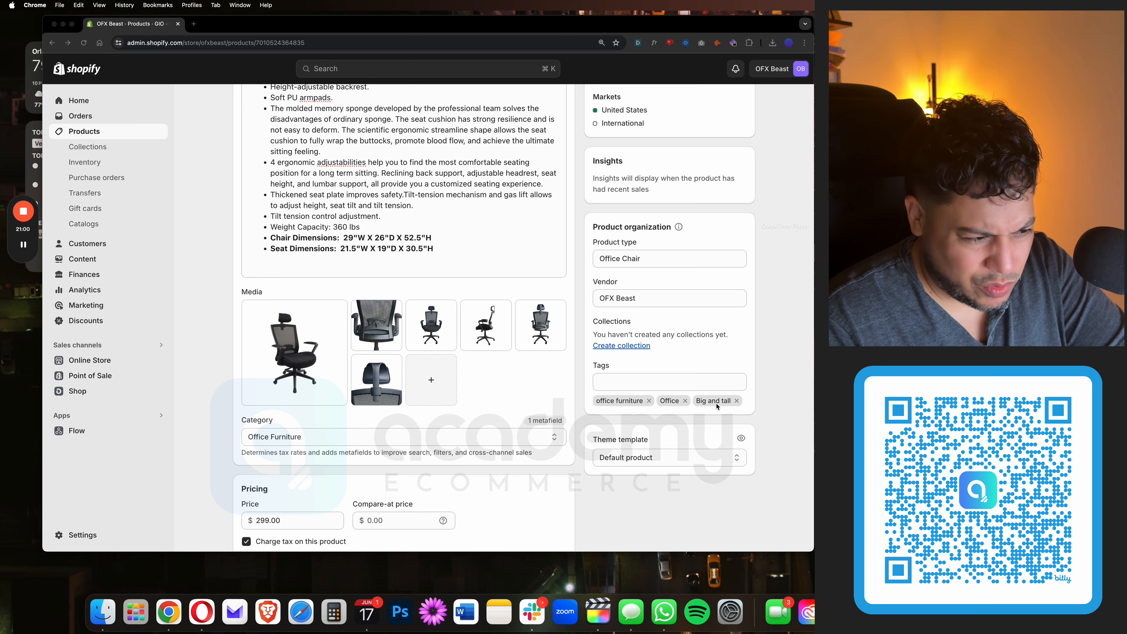
scroll(288, 307, up, 10)
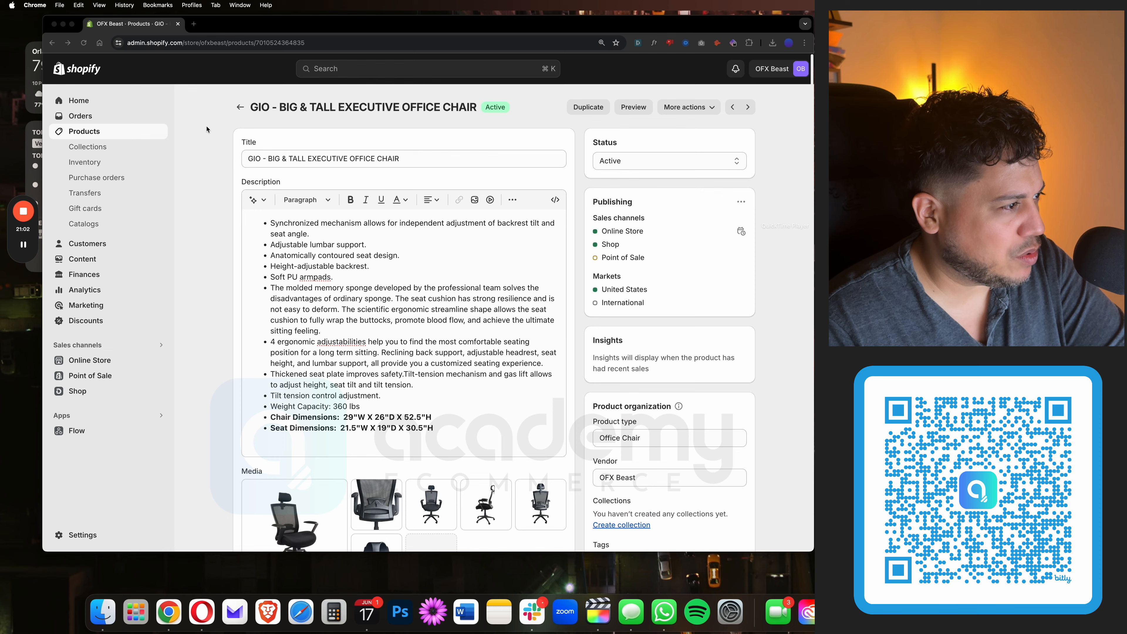
click(241, 106)
scroll(209, 400, down, 3)
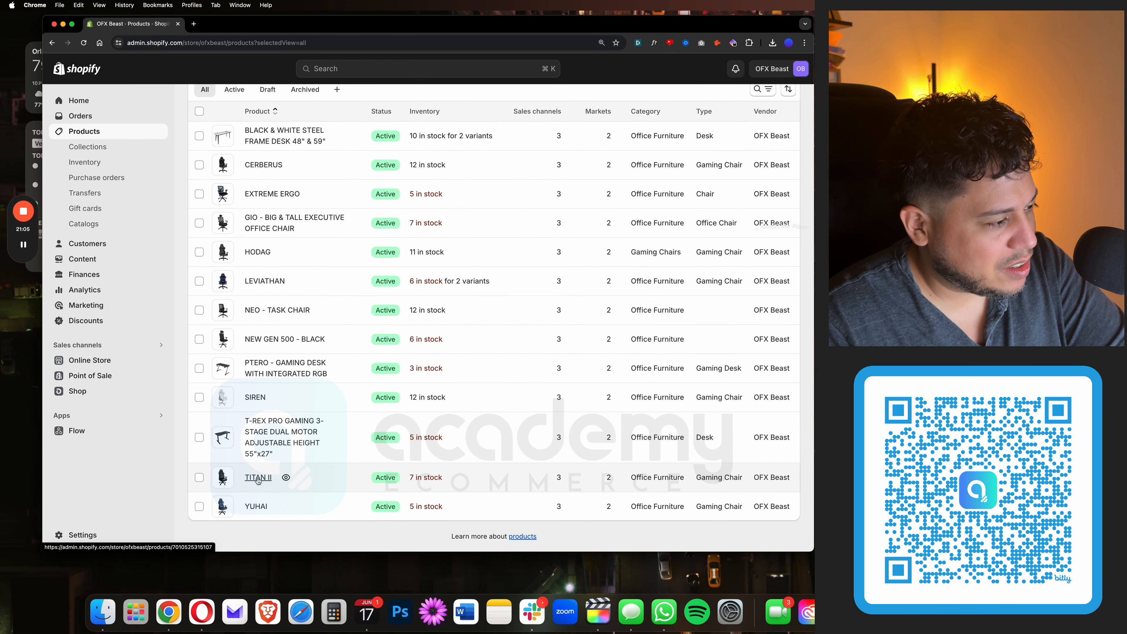
click(255, 473)
scroll(216, 412, down, 3)
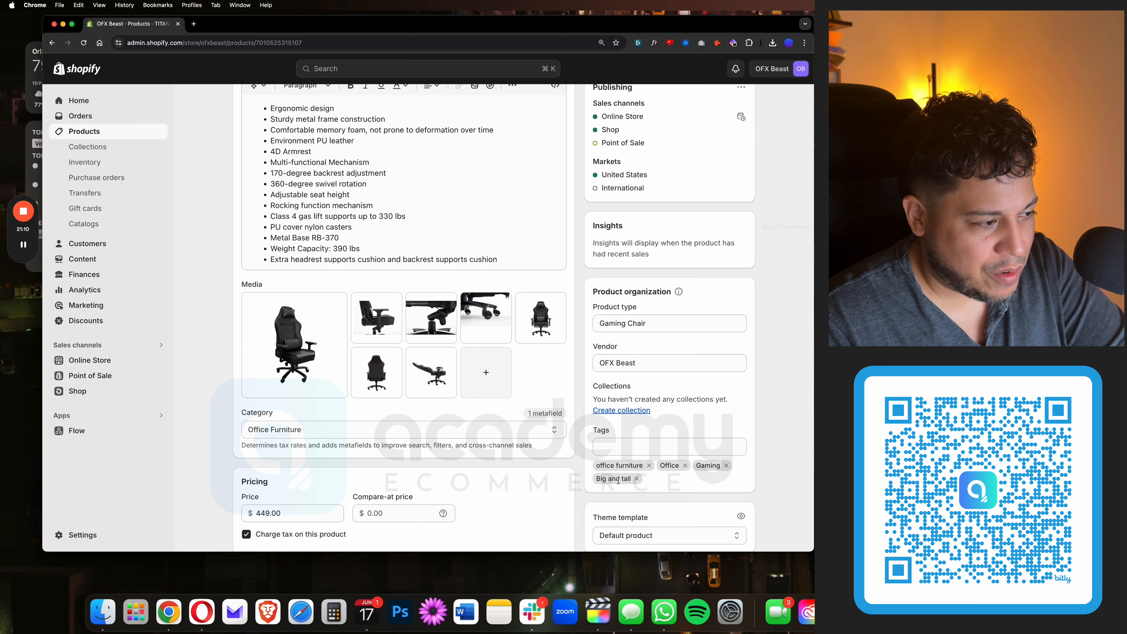
scroll(617, 477, up, 3)
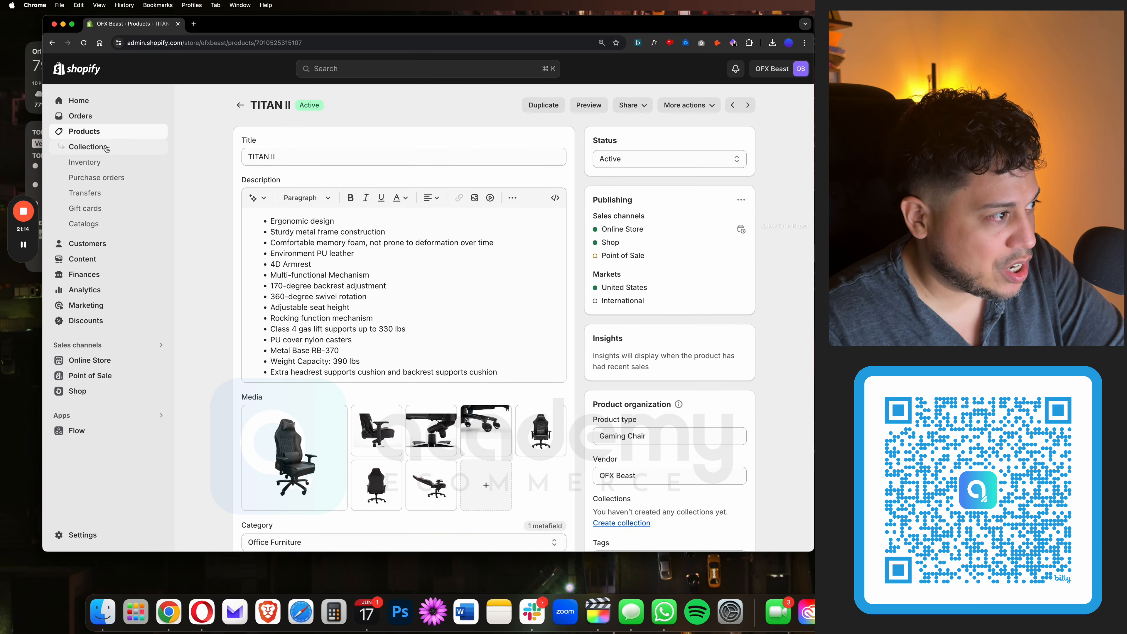
Step: Start a new collection titled "Big and Tall" and set its collection type to Automated
click(88, 147)
click(519, 323)
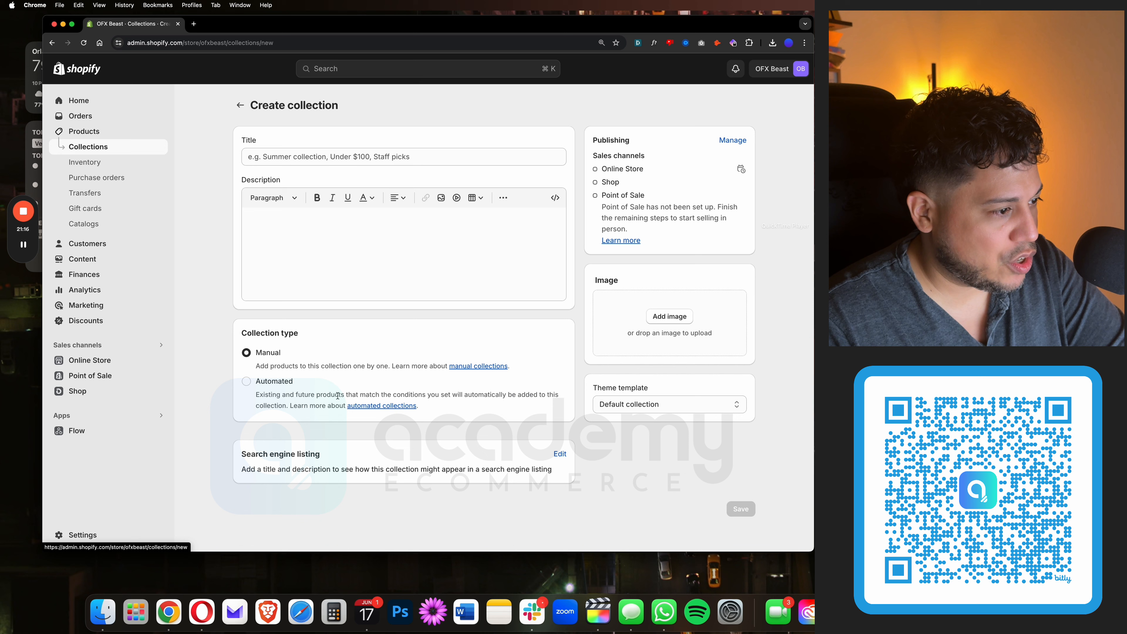
click(293, 156)
text(Big )
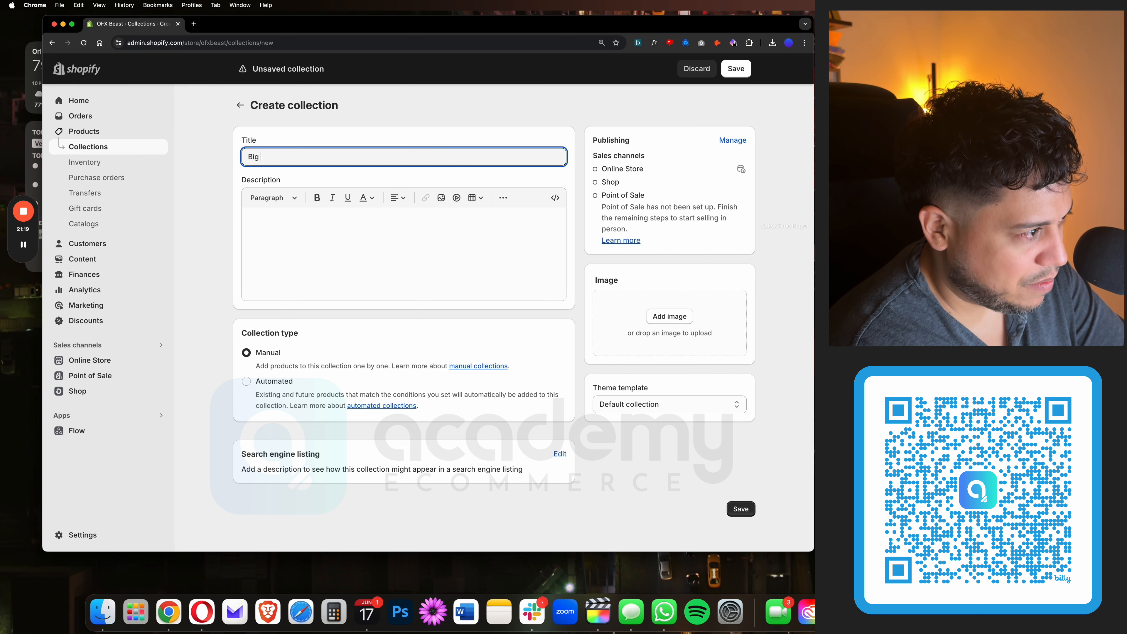
text(an d Tall)
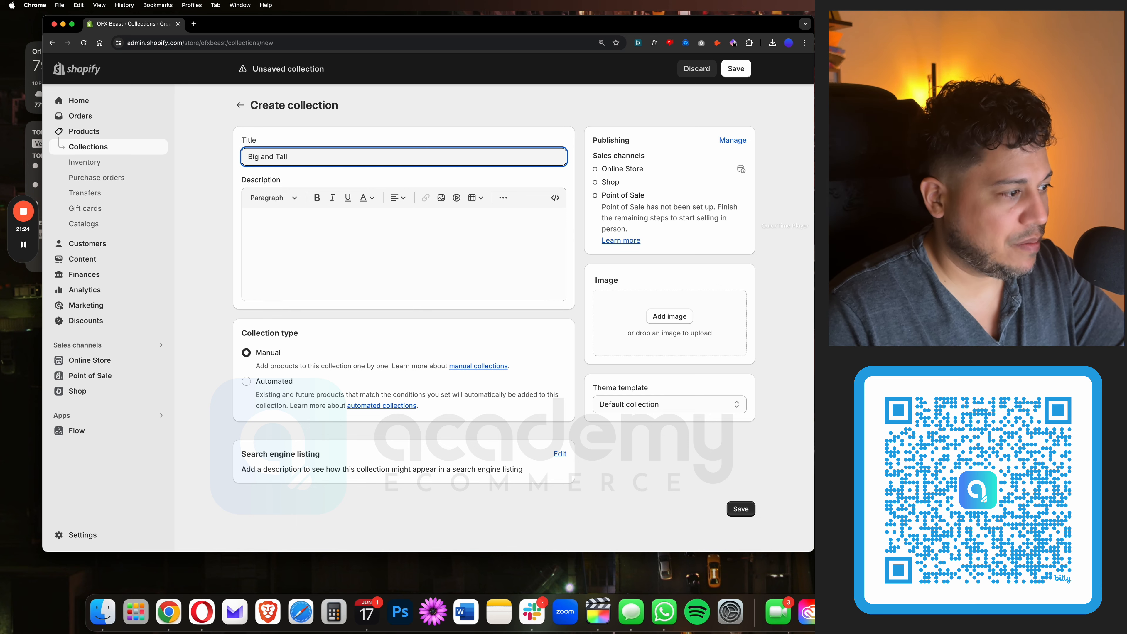
click(264, 378)
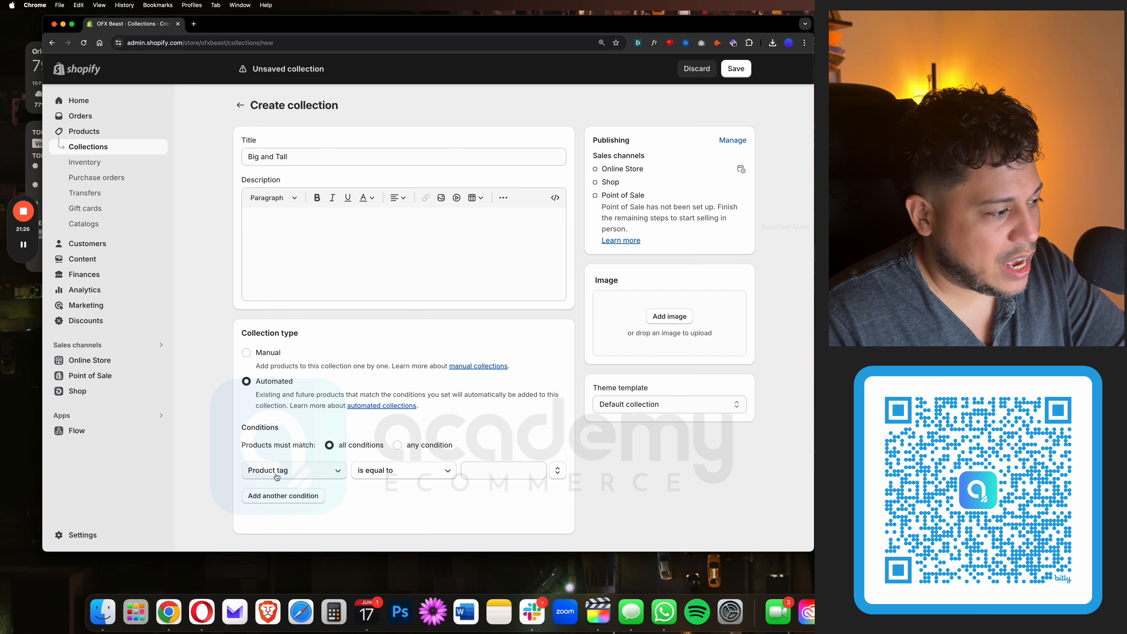
Step: Set the collection's condition to product tag is equal to "Big and tall" and save the collection
click(499, 471)
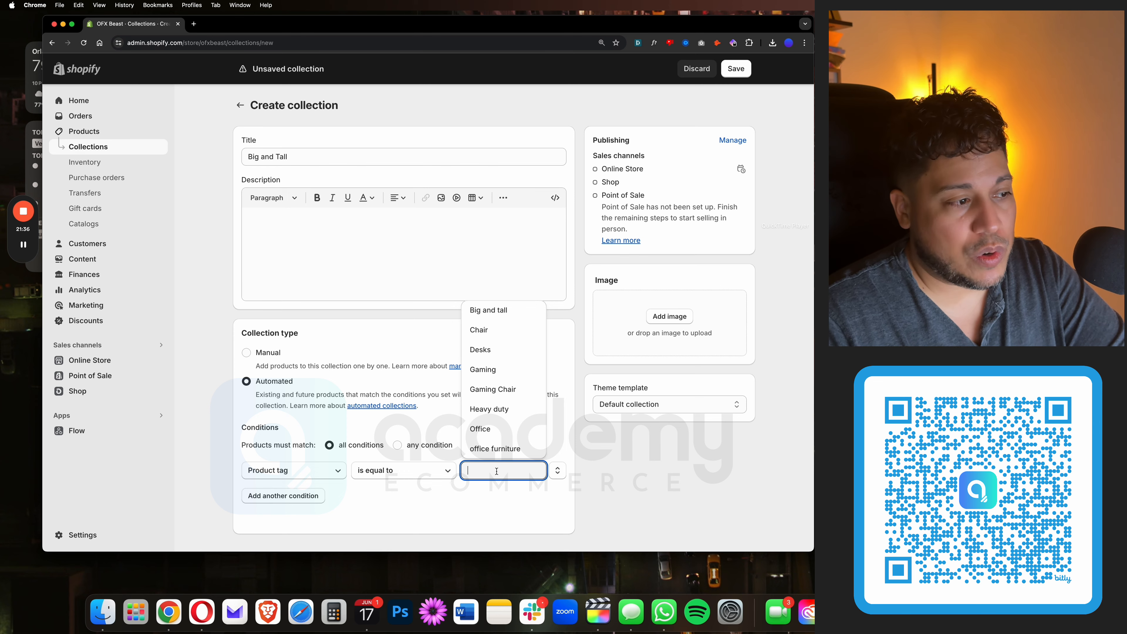
click(488, 310)
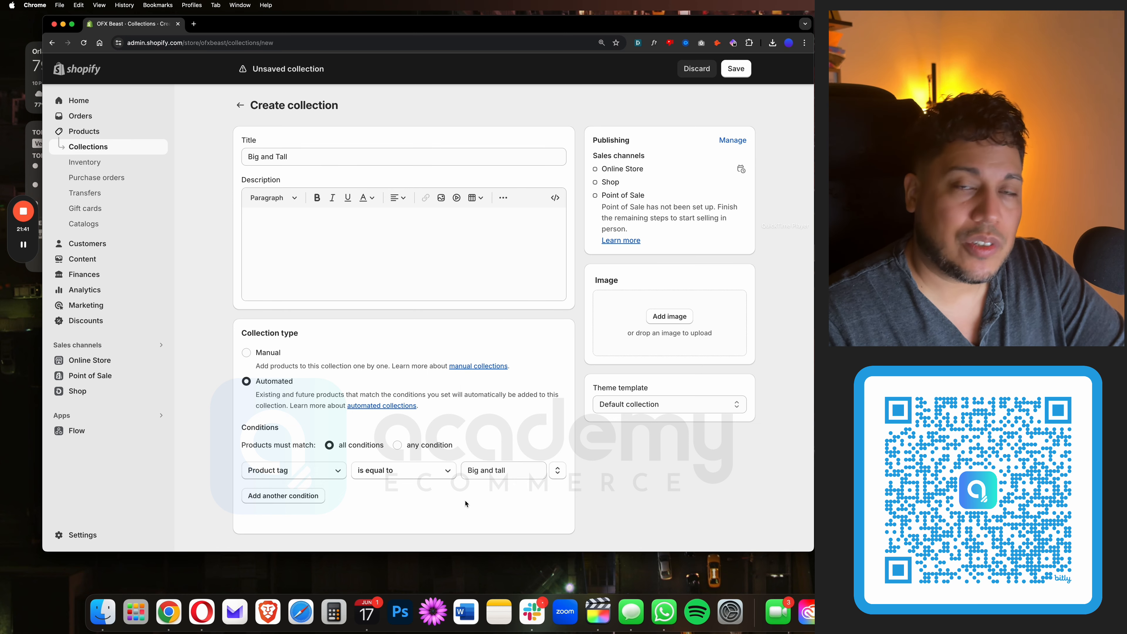
click(736, 68)
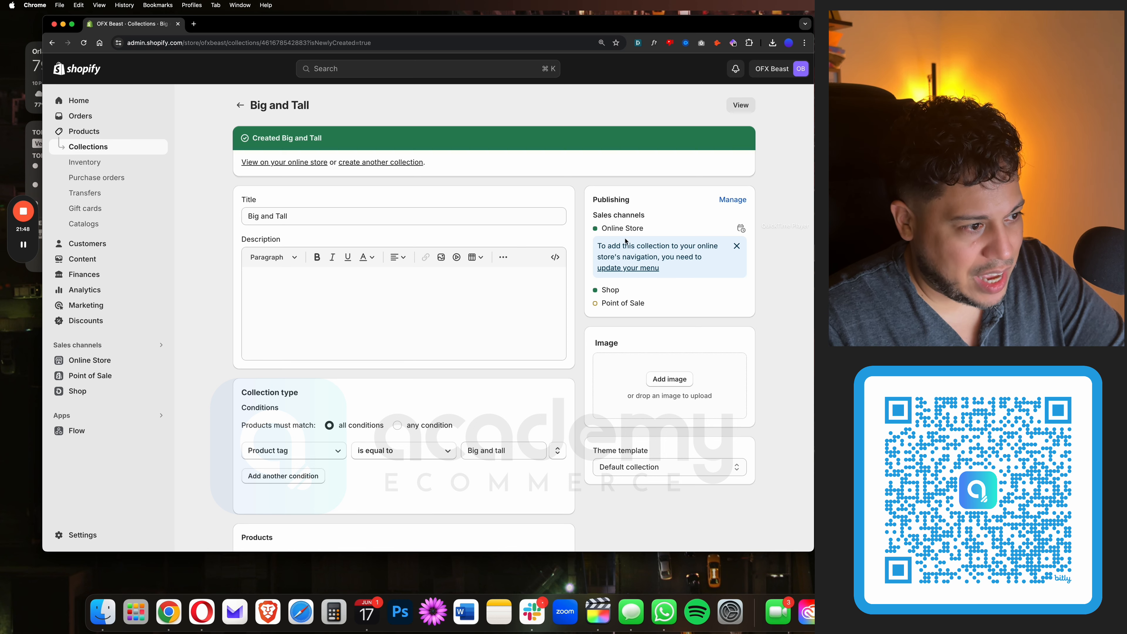
Step: Set the collection's product sorting to Manually and move TITAN II above the GIO executive office chair
scroll(599, 296, down, 5)
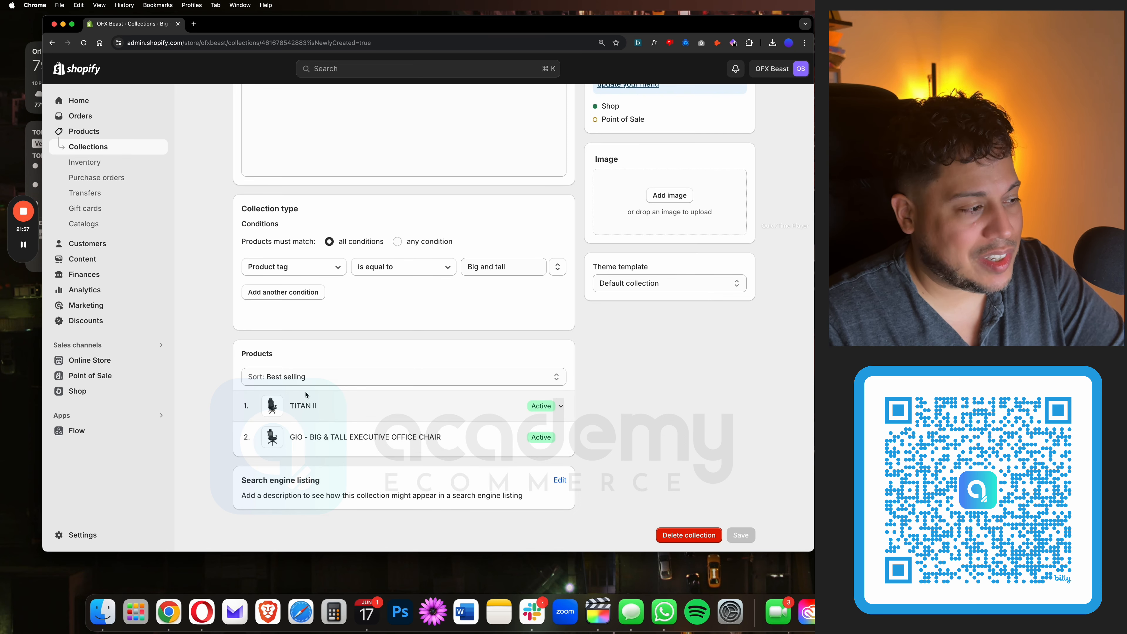
click(296, 378)
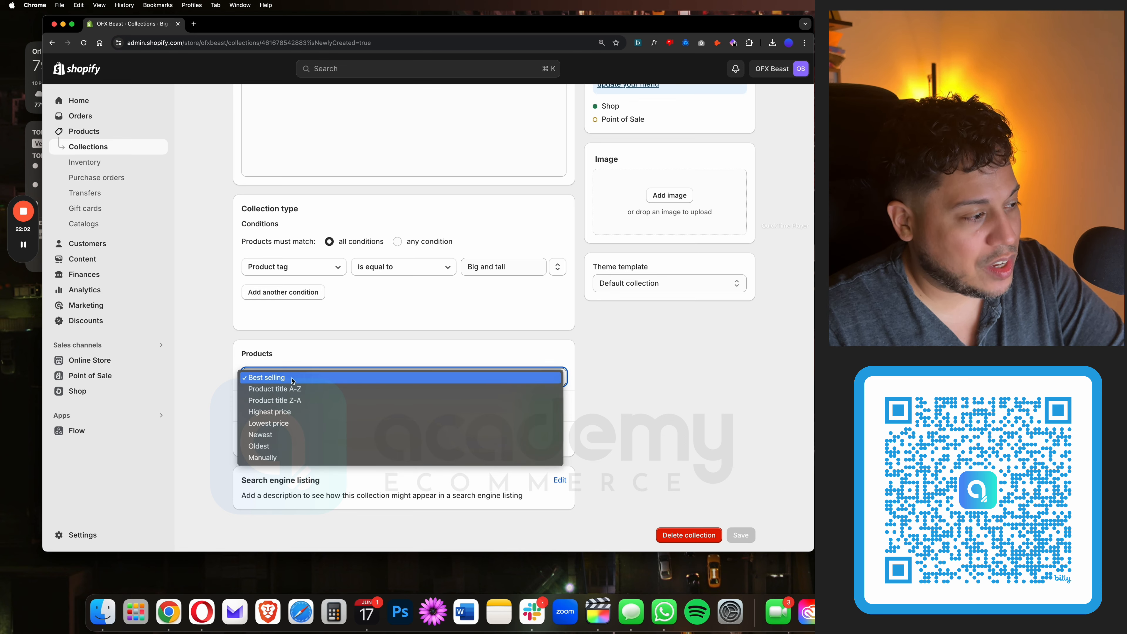
click(262, 457)
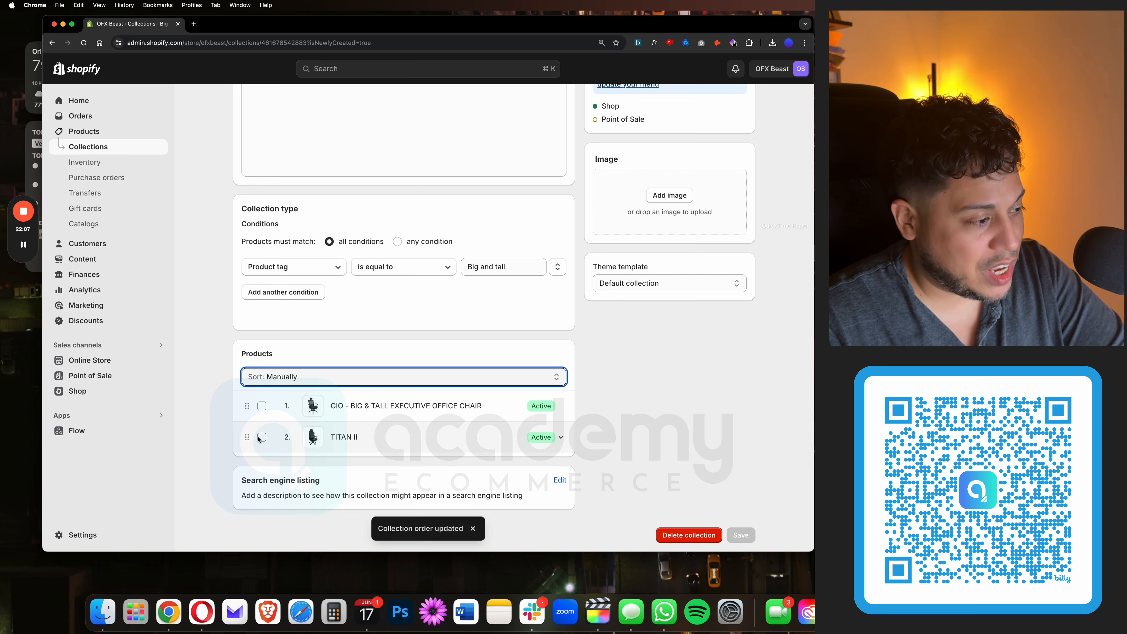
drag(247, 436, 248, 405)
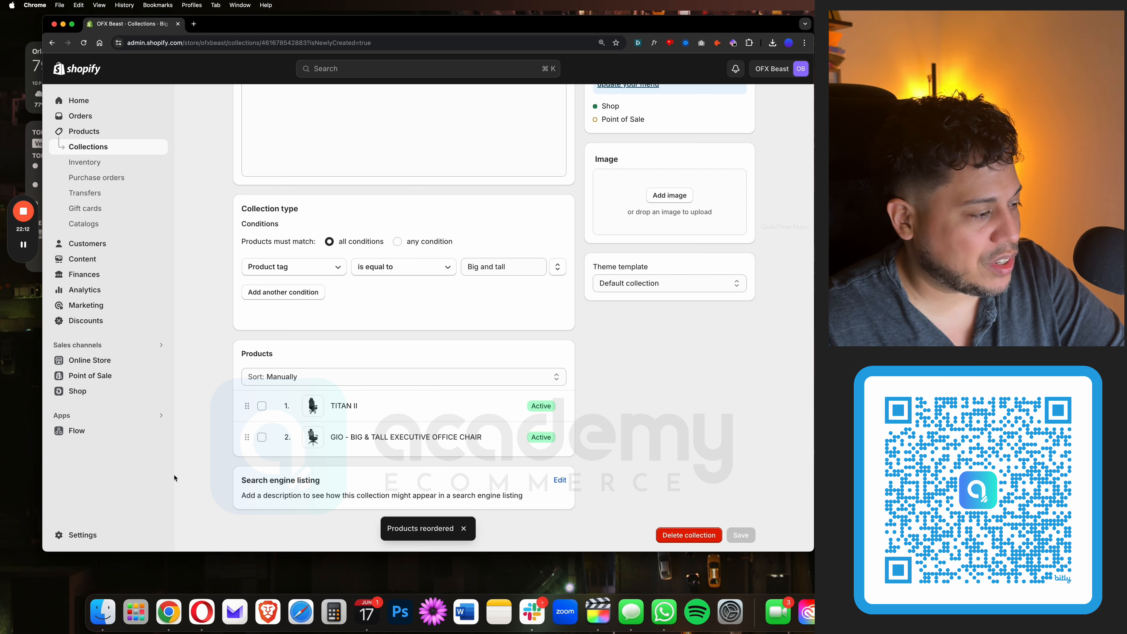
Step: View the Big and Tall collection on the online store and return to the collection in the admin
scroll(177, 476, up, 5)
click(750, 107)
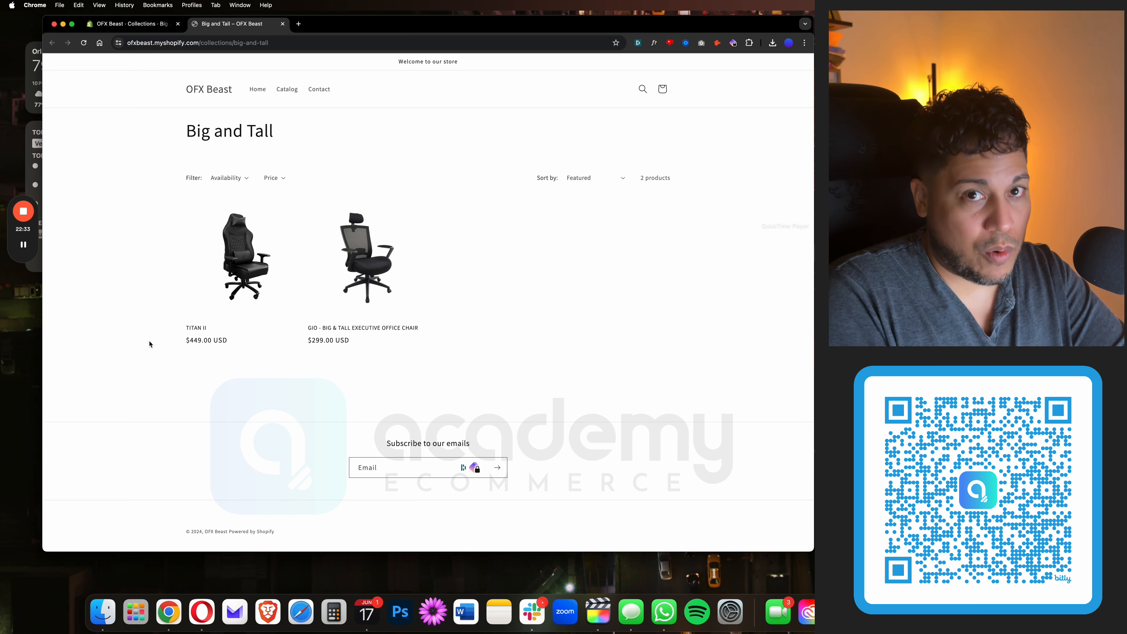
click(129, 24)
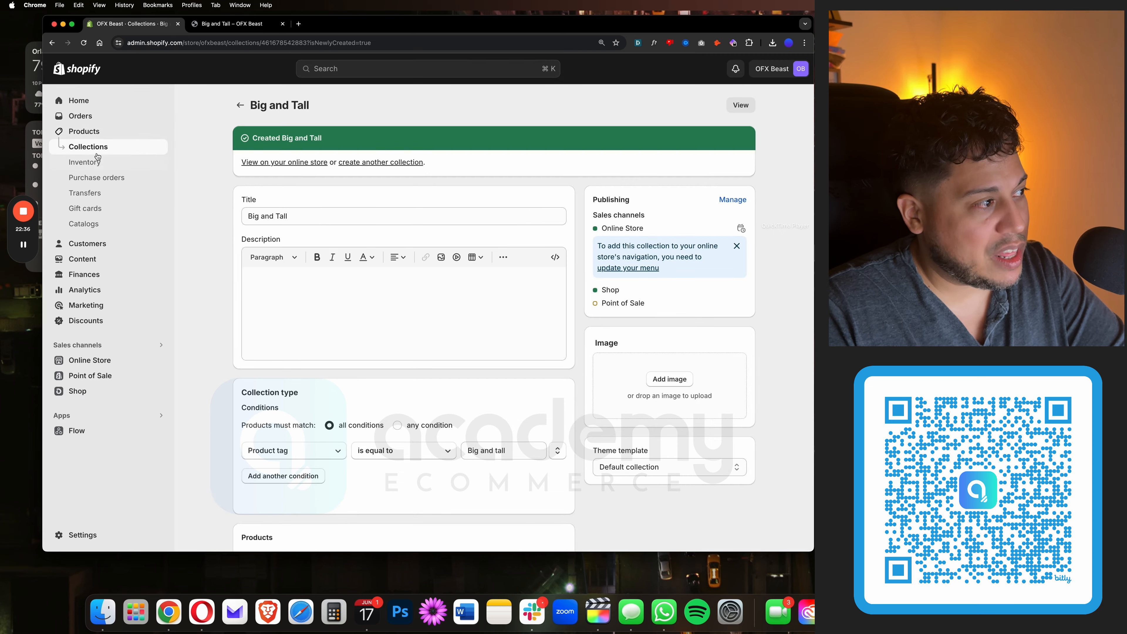
Step: Open the steel frame desk's 48" variant from the product list and examine its pricing, quantity tracking and stock by location
click(85, 132)
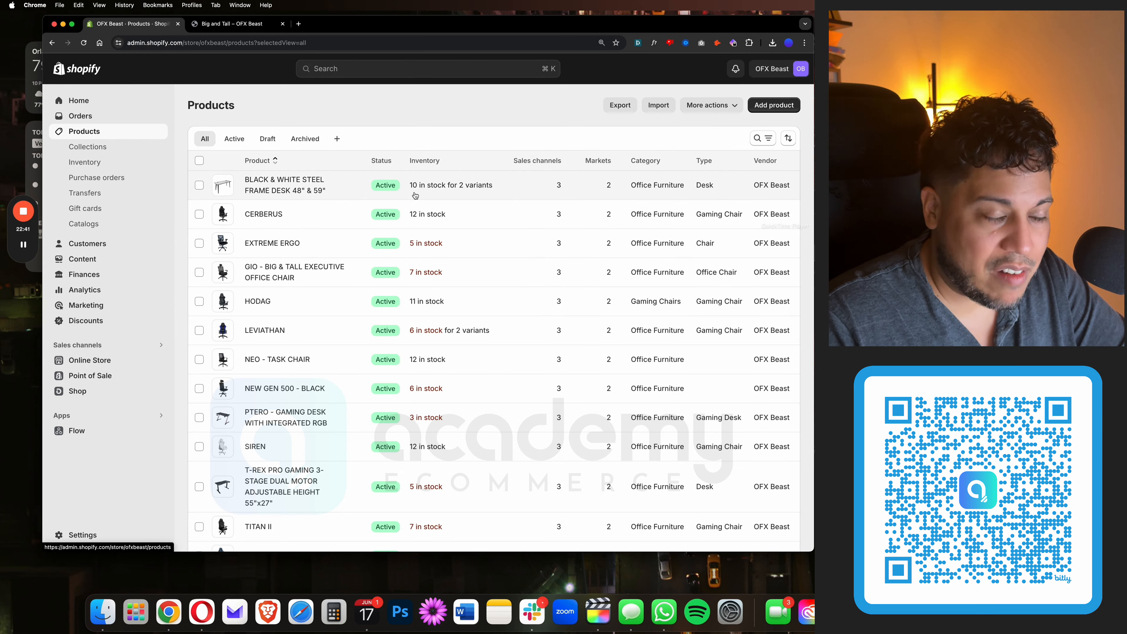
click(310, 185)
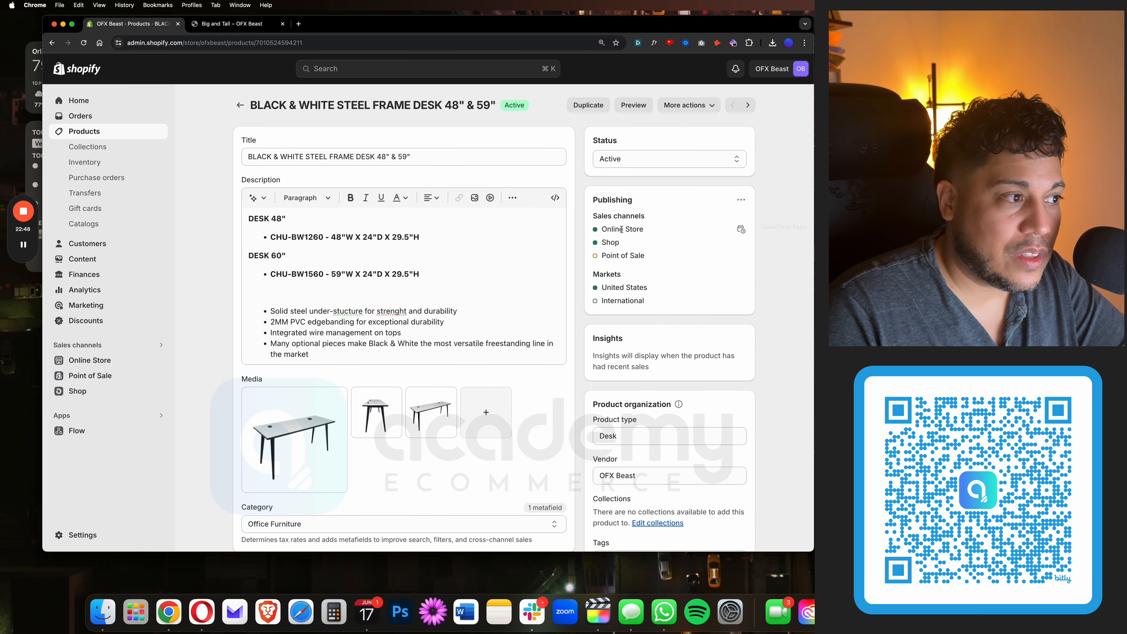
scroll(189, 434, down, 10)
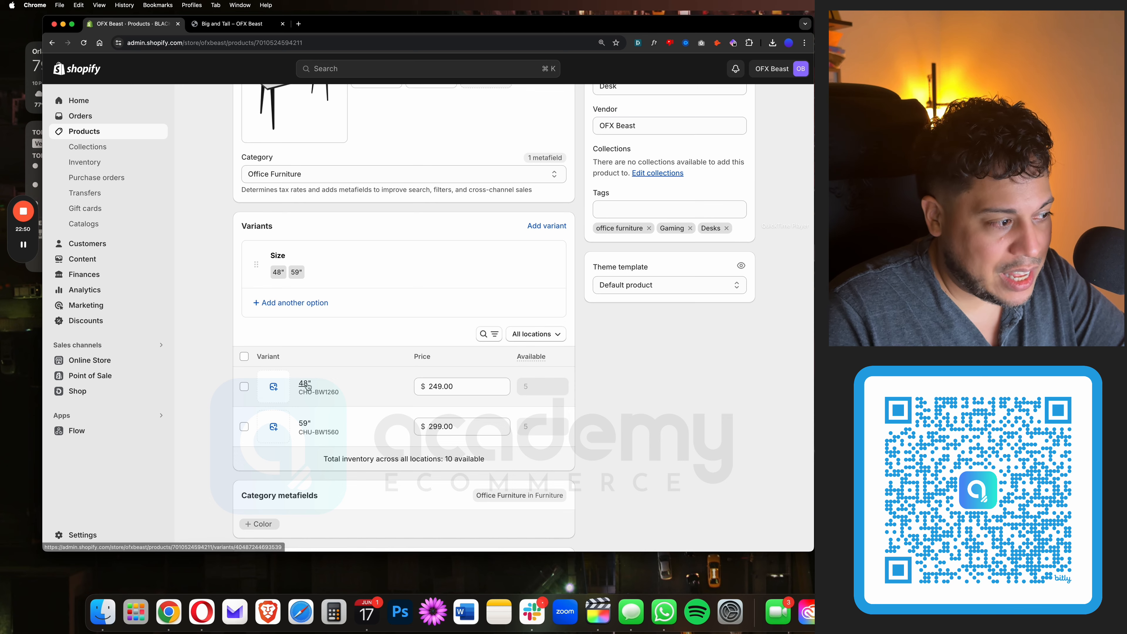
click(229, 417)
scroll(227, 415, down, 5)
scroll(226, 415, up, 2)
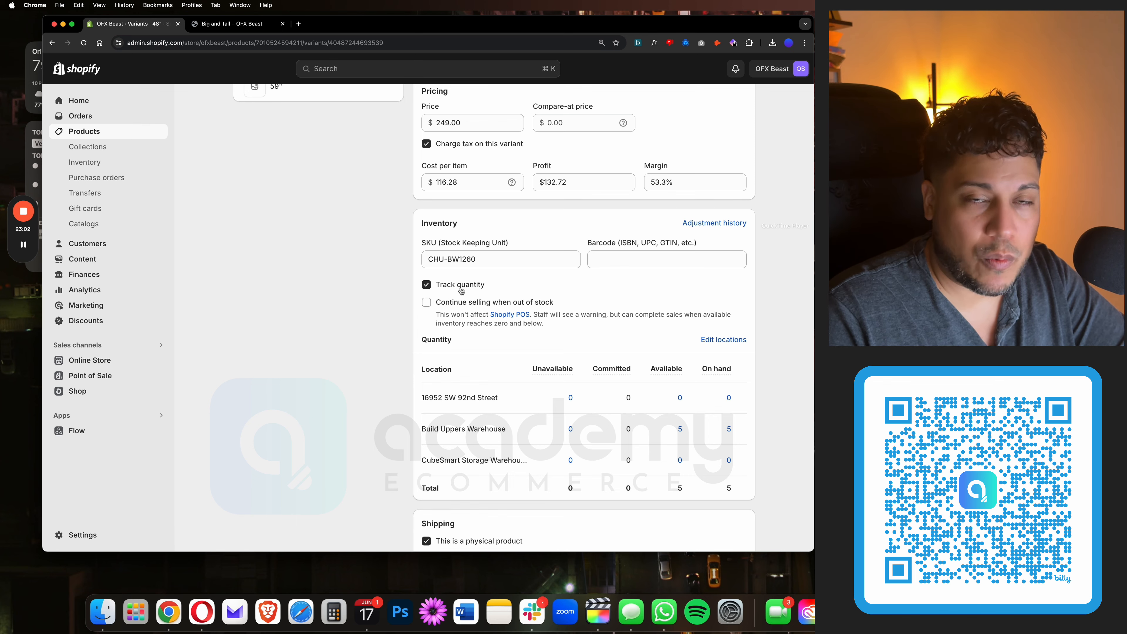
scroll(454, 297, up, 5)
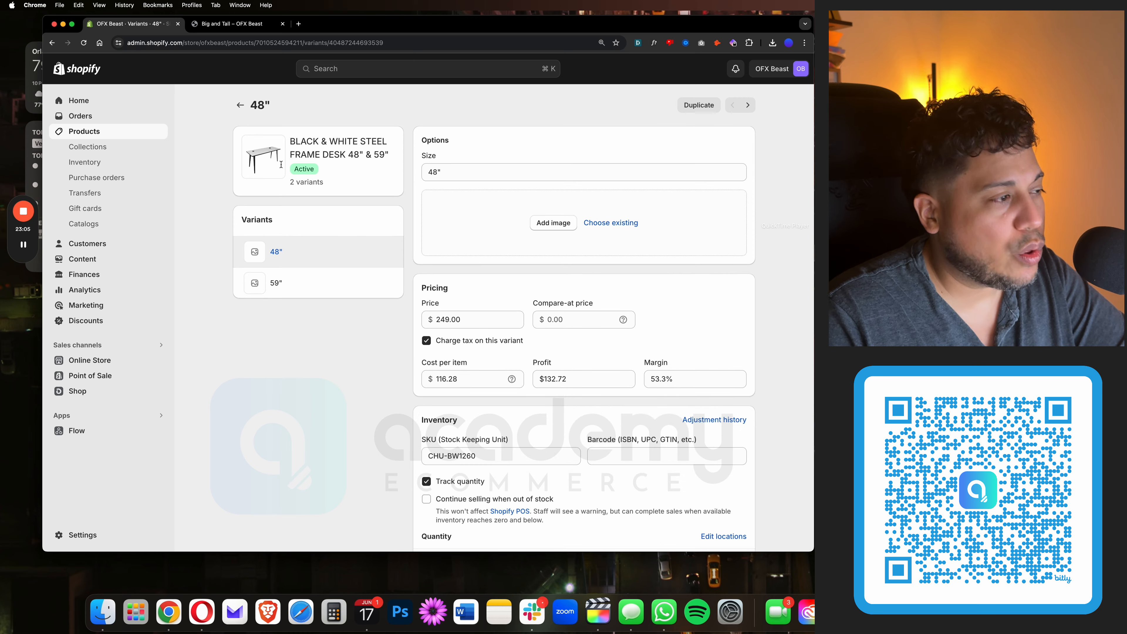
click(241, 108)
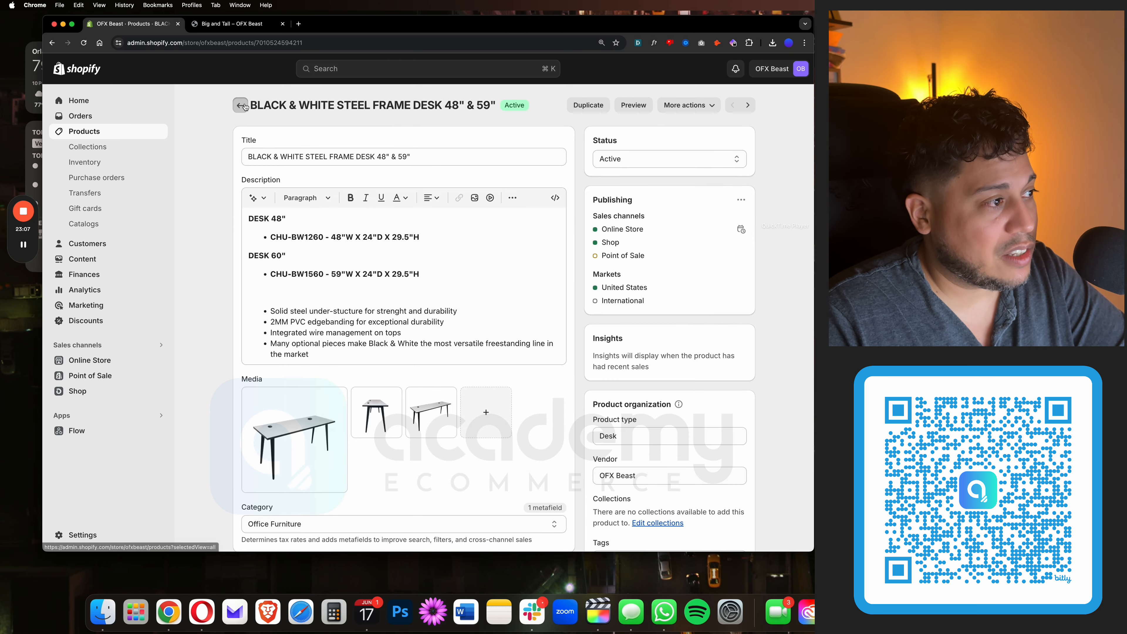
Step: Open the CERBERUS product, examine its pricing, inventory by location and shipping weight, and go to the store's collections
click(240, 107)
click(265, 214)
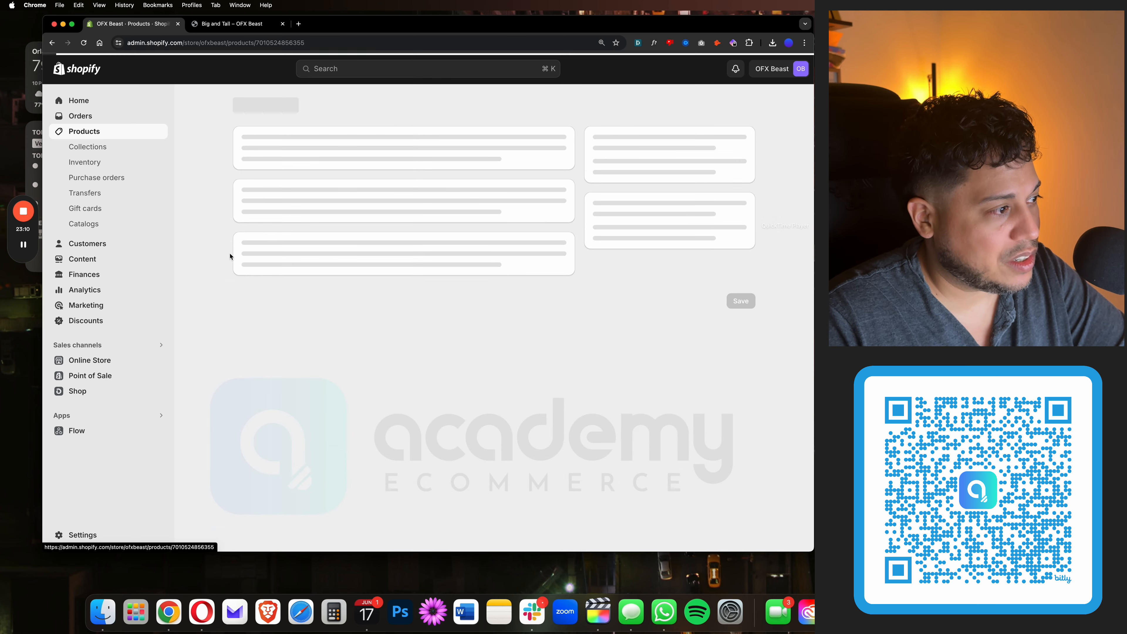
scroll(221, 345, down, 5)
scroll(220, 345, down, 10)
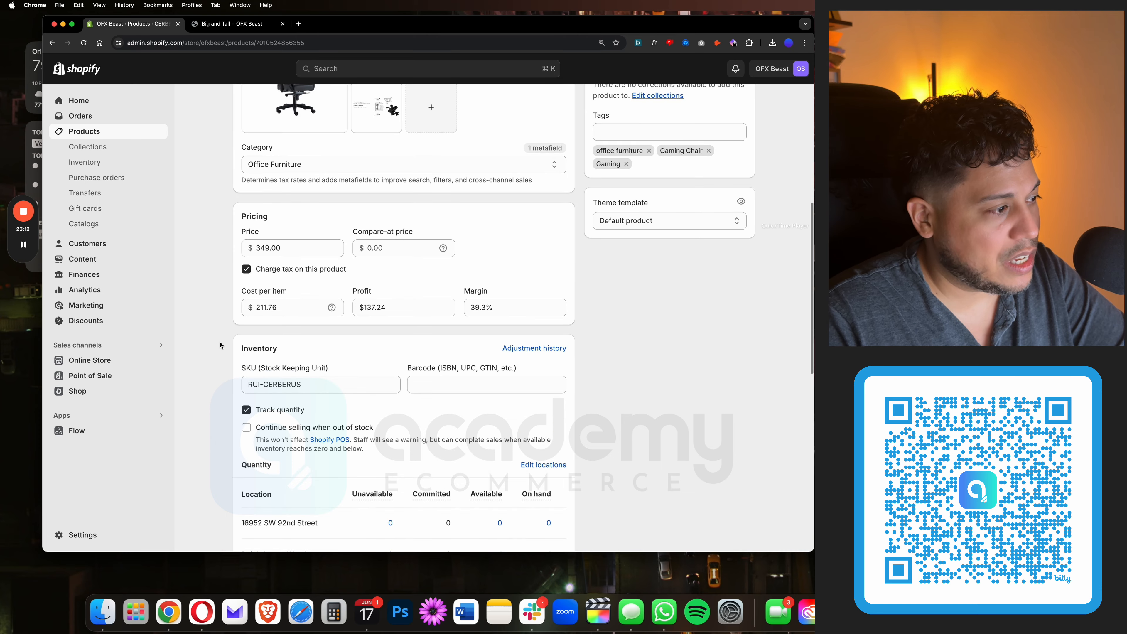
scroll(272, 322, down, 1)
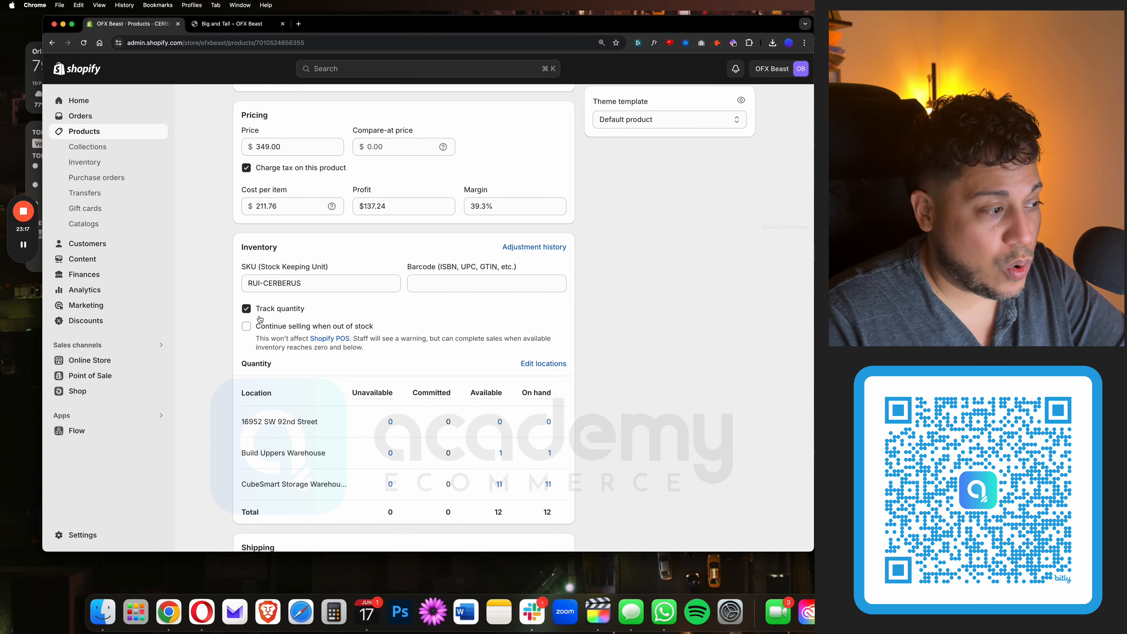
mouse_move(364, 398)
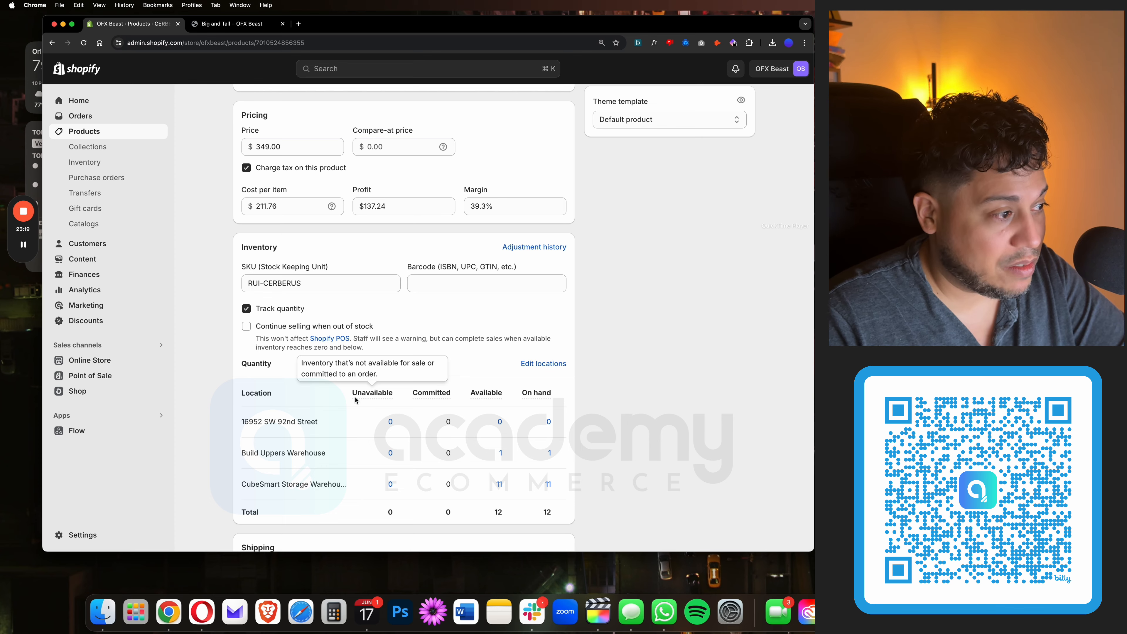
scroll(329, 404, down, 5)
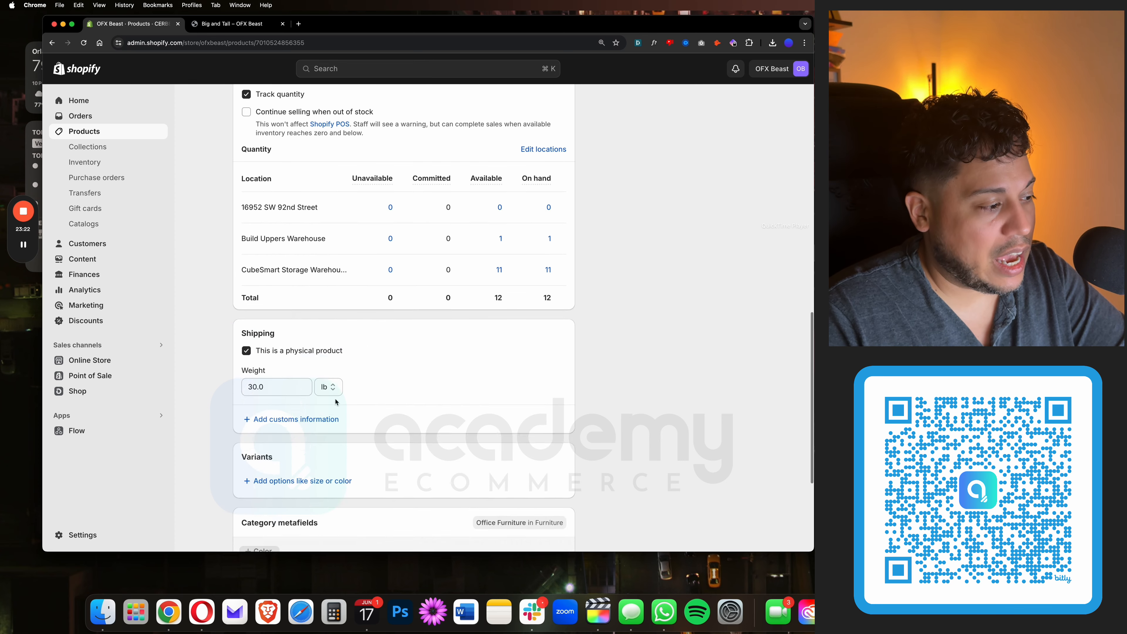
scroll(322, 400, up, 15)
click(88, 147)
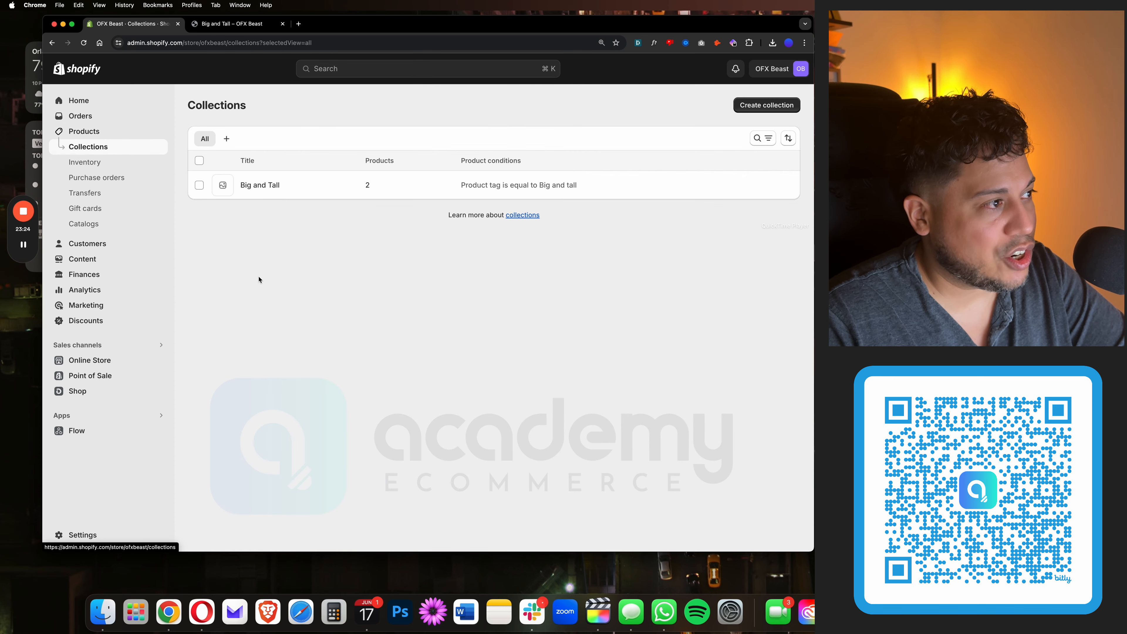
Step: View the TITAN II and GIO executive office chair product pages on the online store and close the storefront
key(ctrl+Tab)
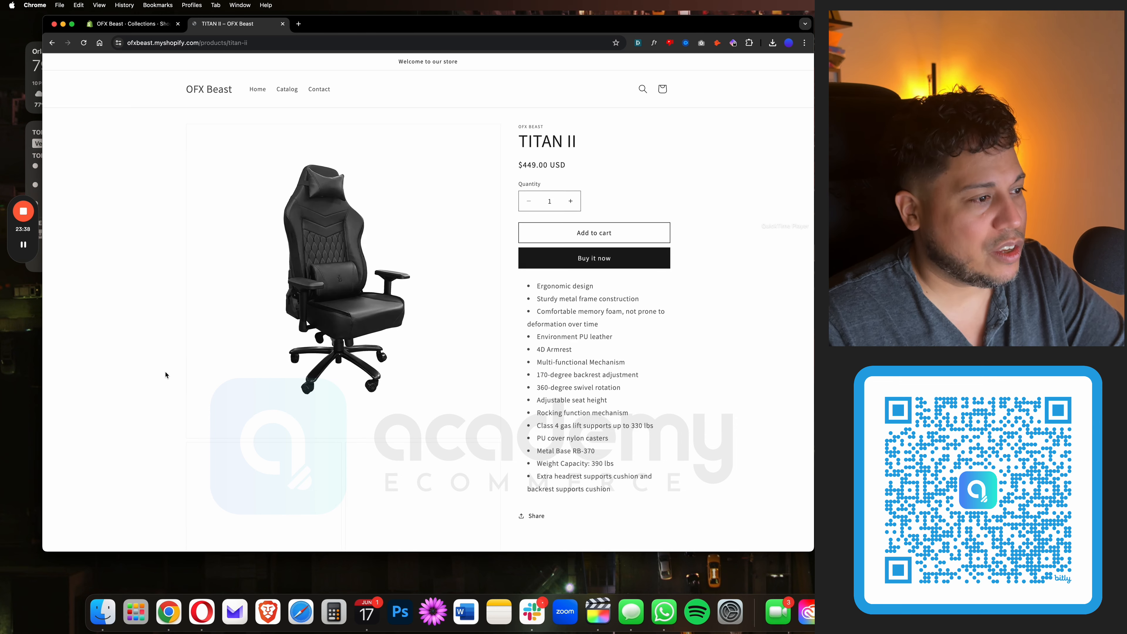
scroll(166, 372, down, 5)
scroll(164, 375, up, 5)
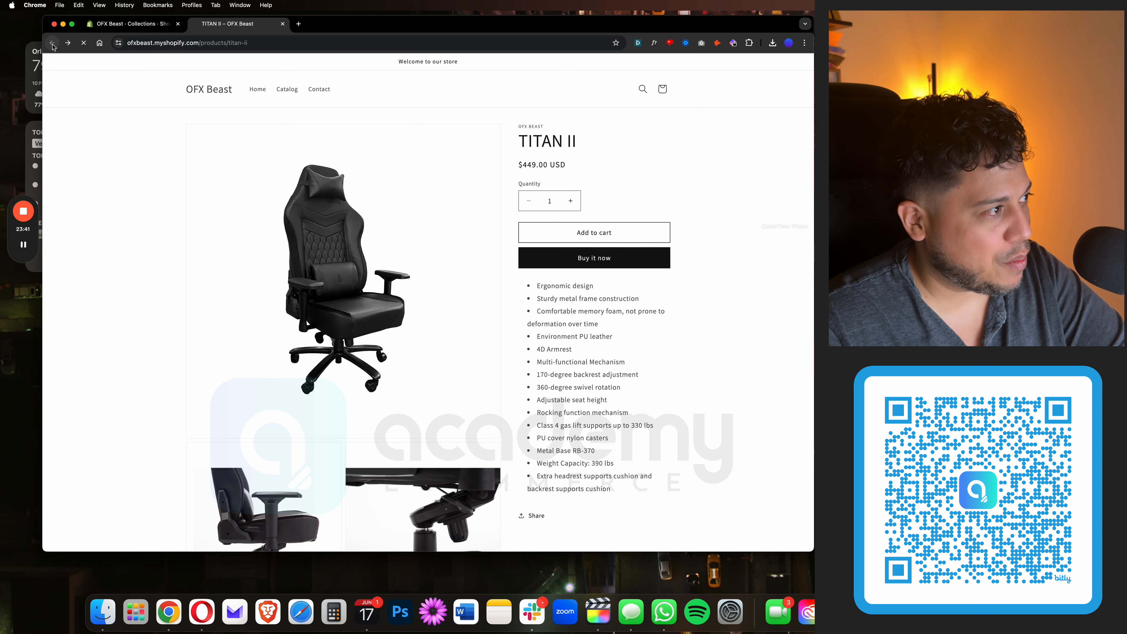
click(52, 43)
scroll(89, 420, down, 10)
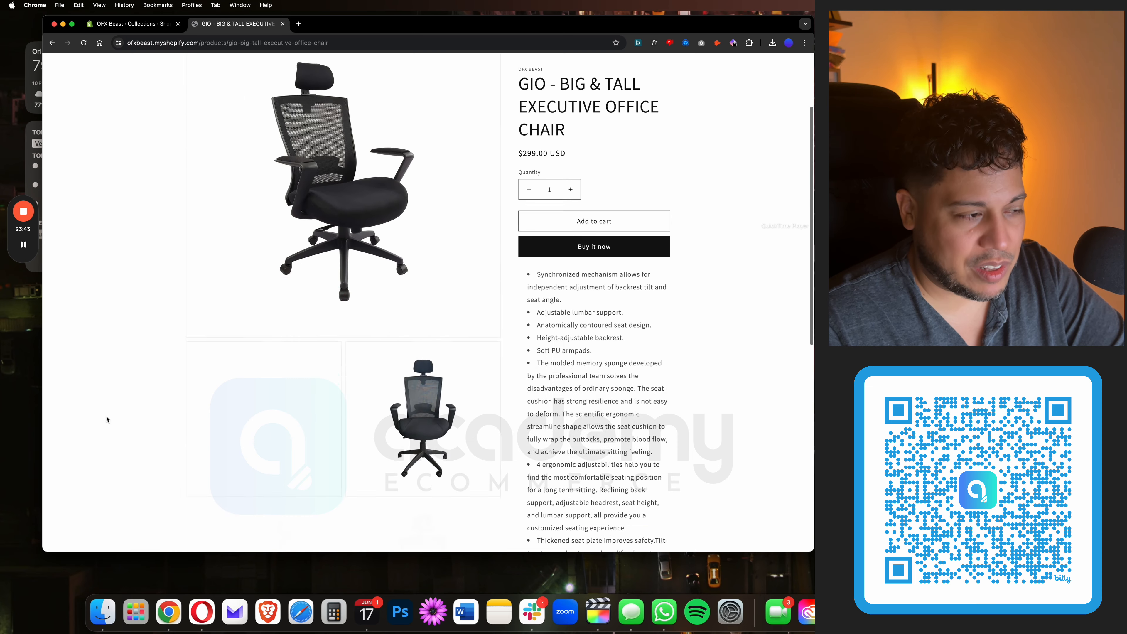
scroll(105, 420, up, 5)
scroll(106, 421, up, 5)
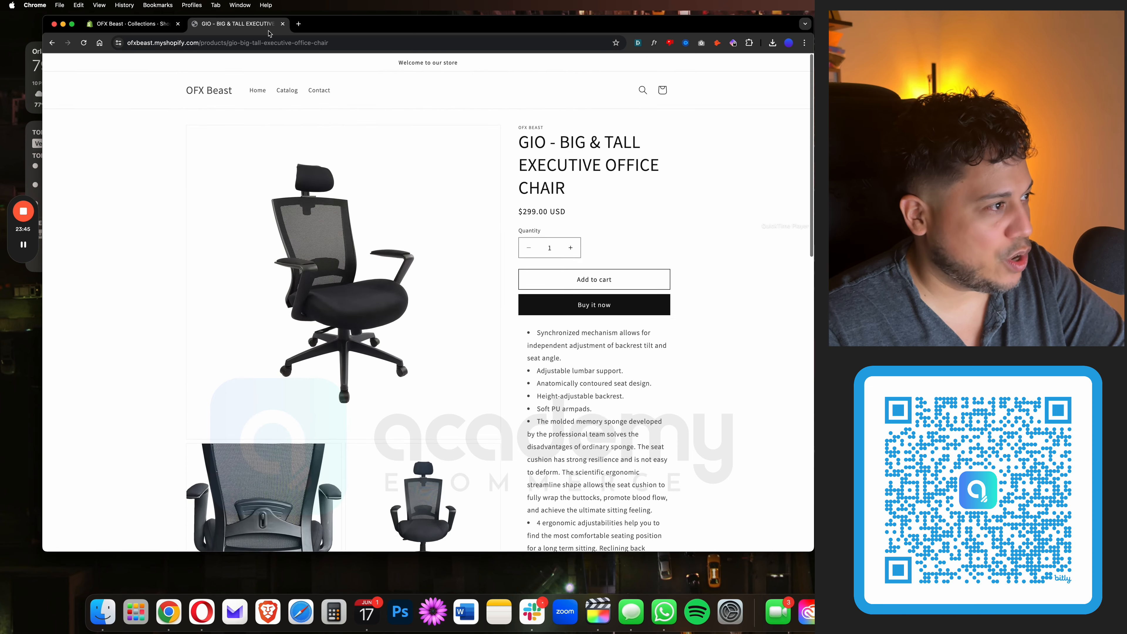
click(283, 23)
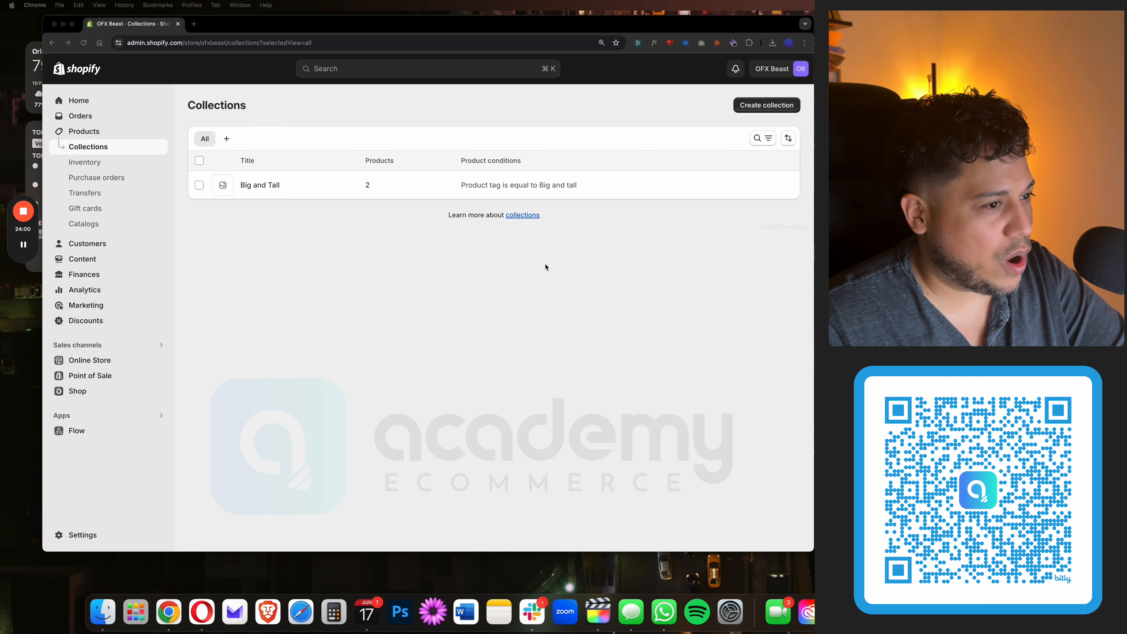
Step: Create and save an automated collection titled Gaming Products with the condition that the product tag is equal to Gaming
click(748, 106)
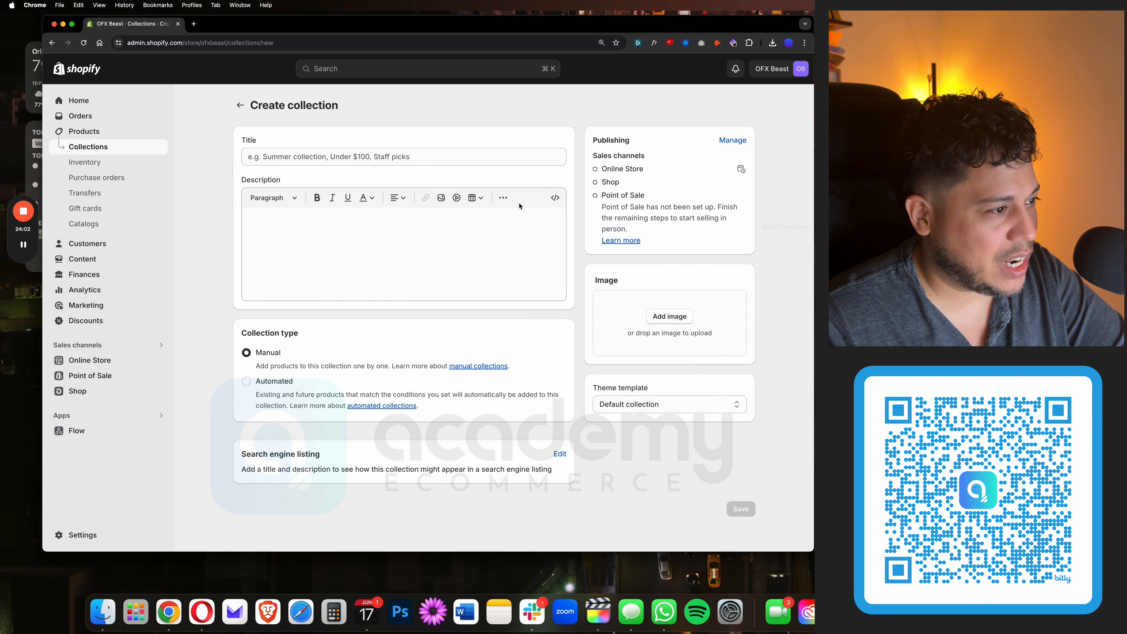
click(321, 158)
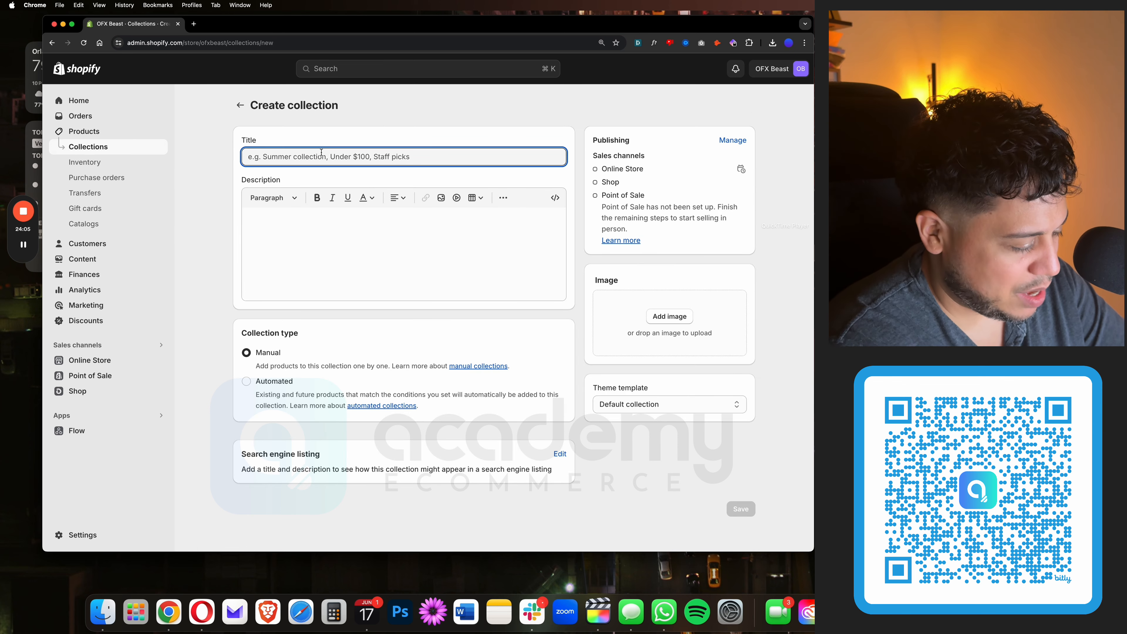
text(Gaming Products)
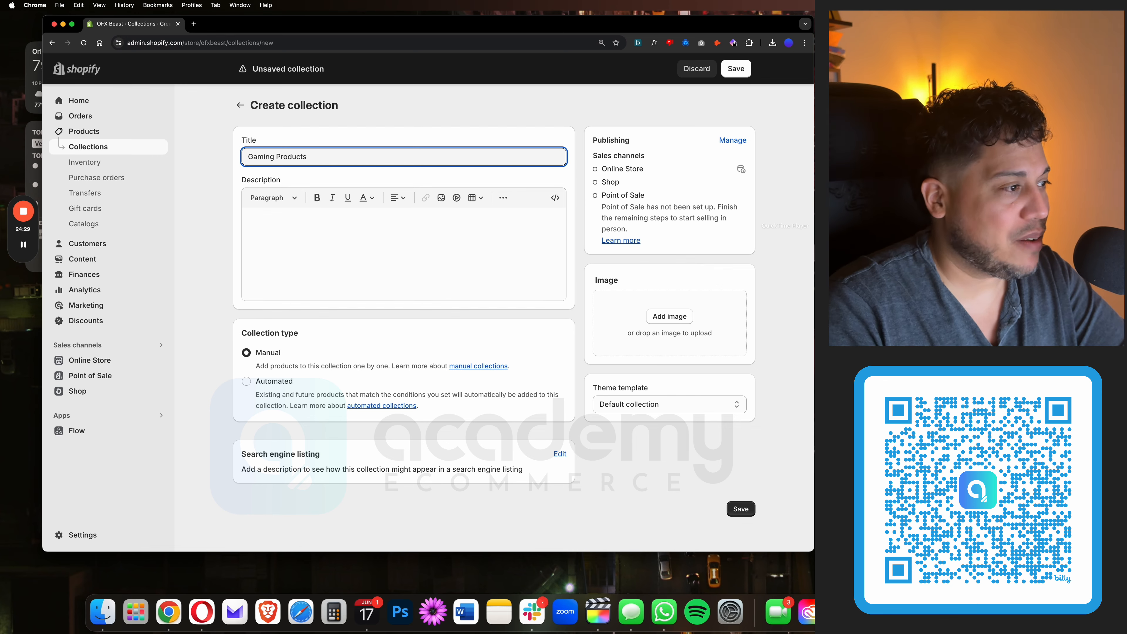
click(246, 382)
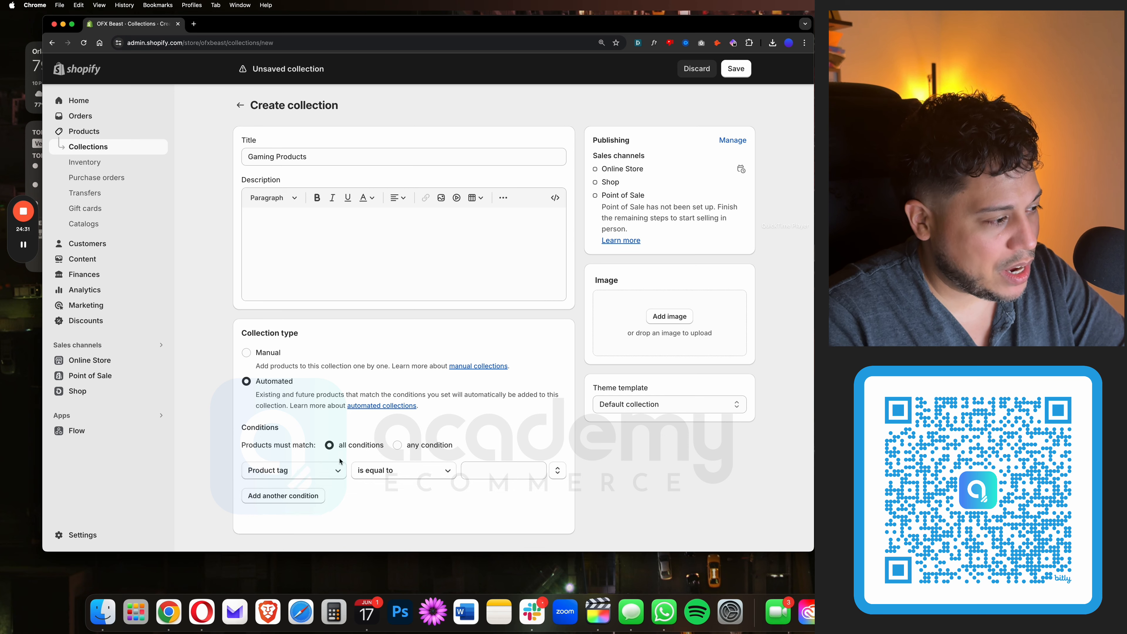
click(464, 471)
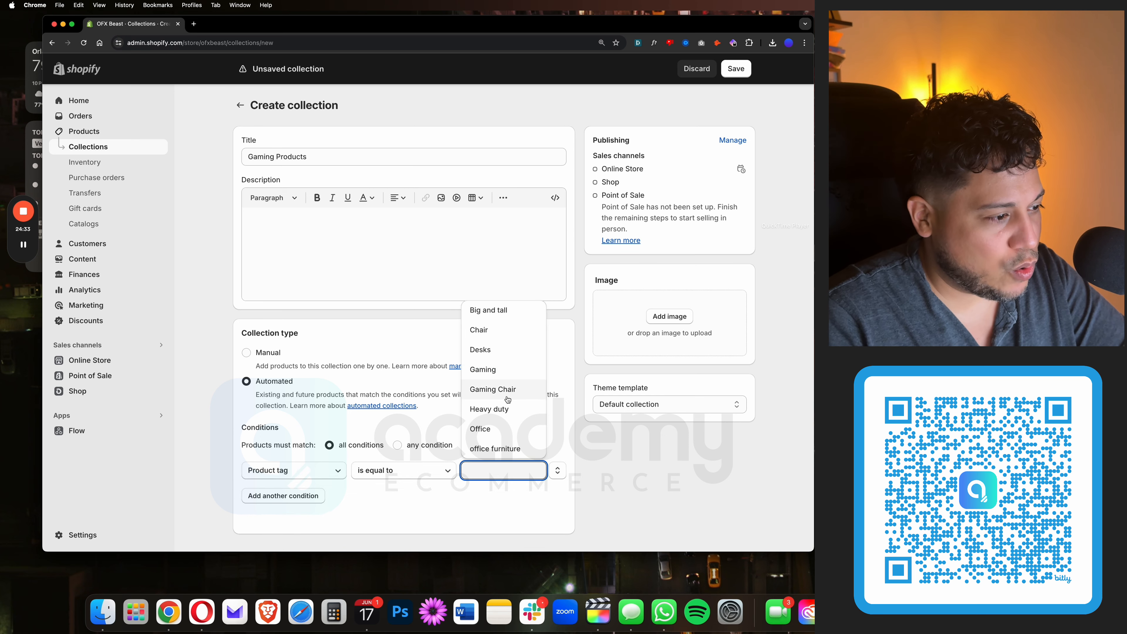
click(493, 371)
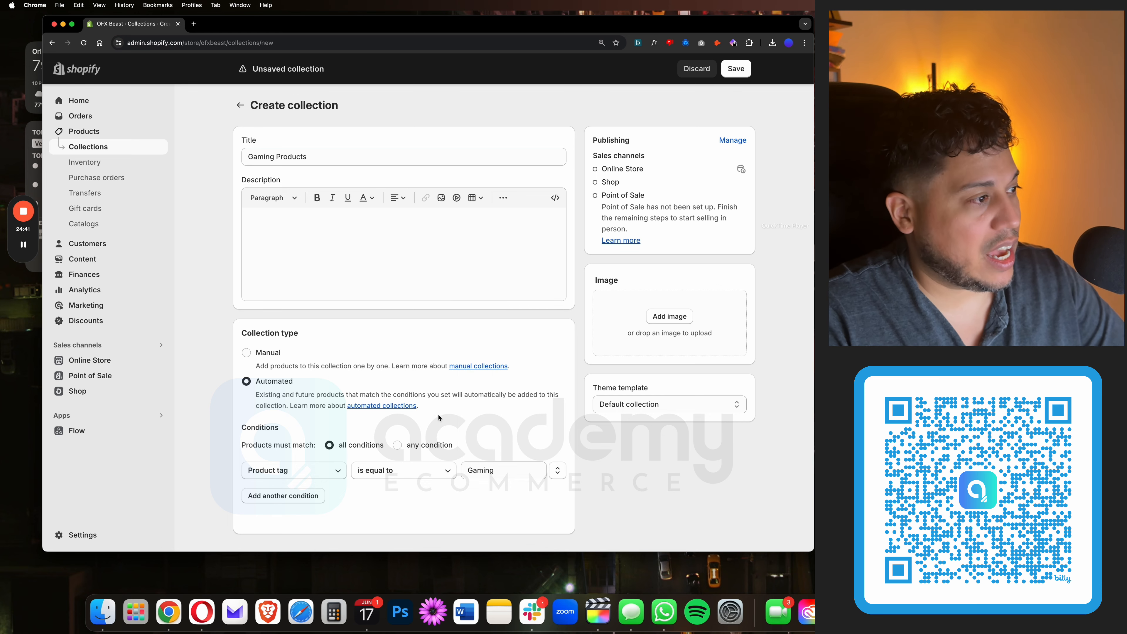
key(super+s)
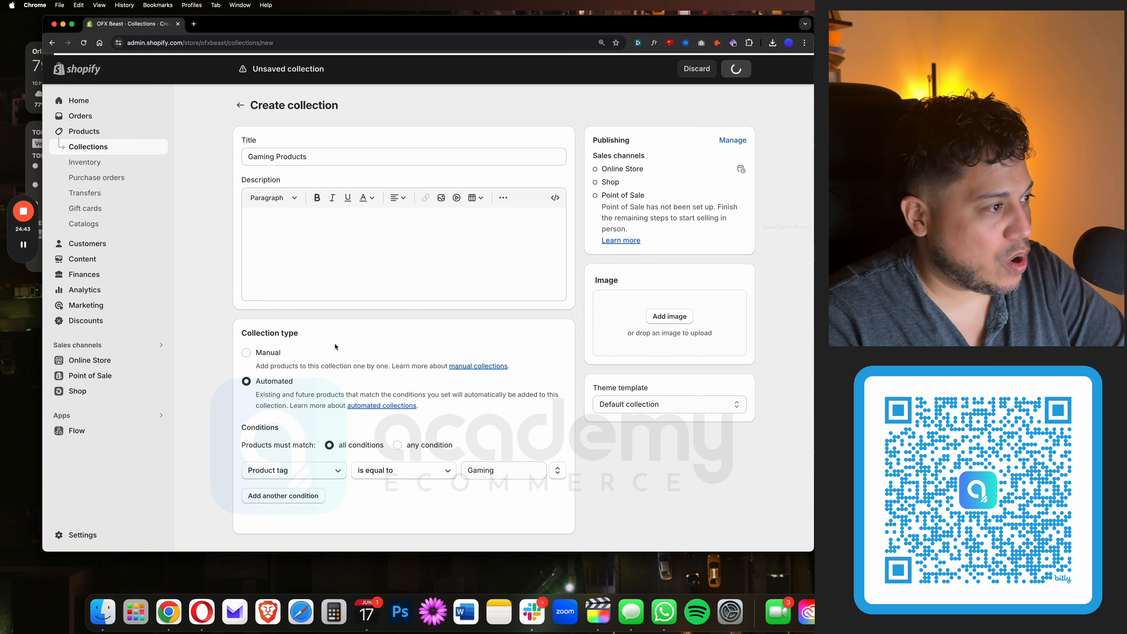
Step: Check the products matched in the Gaming Products collection, and examine the black and white steel frame desk's collection and tags
scroll(231, 393, down, 10)
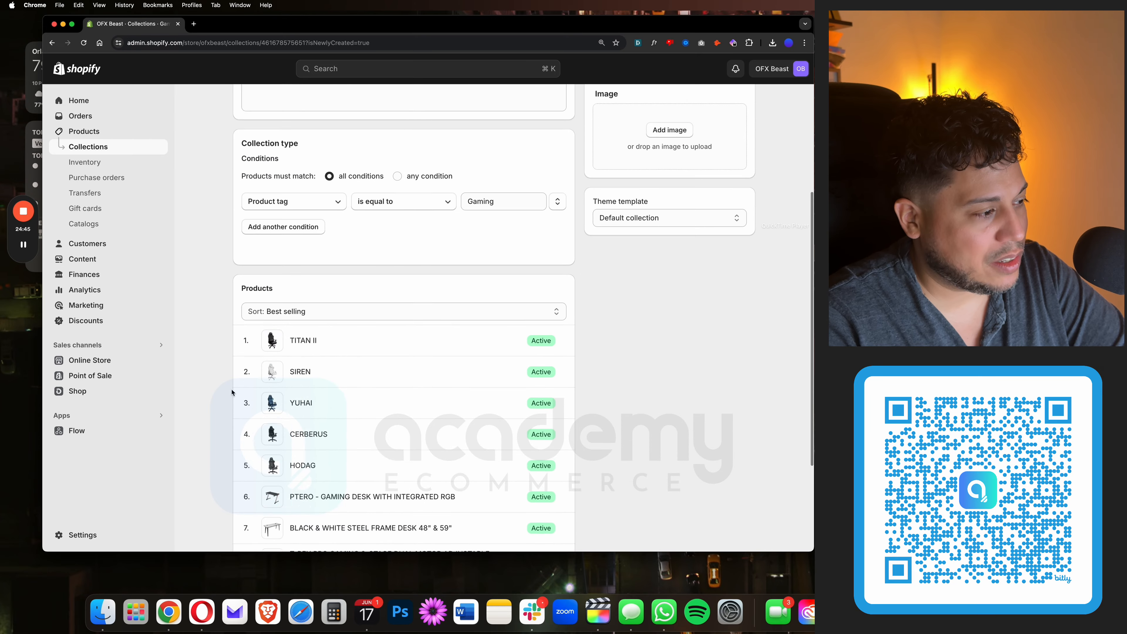
scroll(232, 392, down, 2)
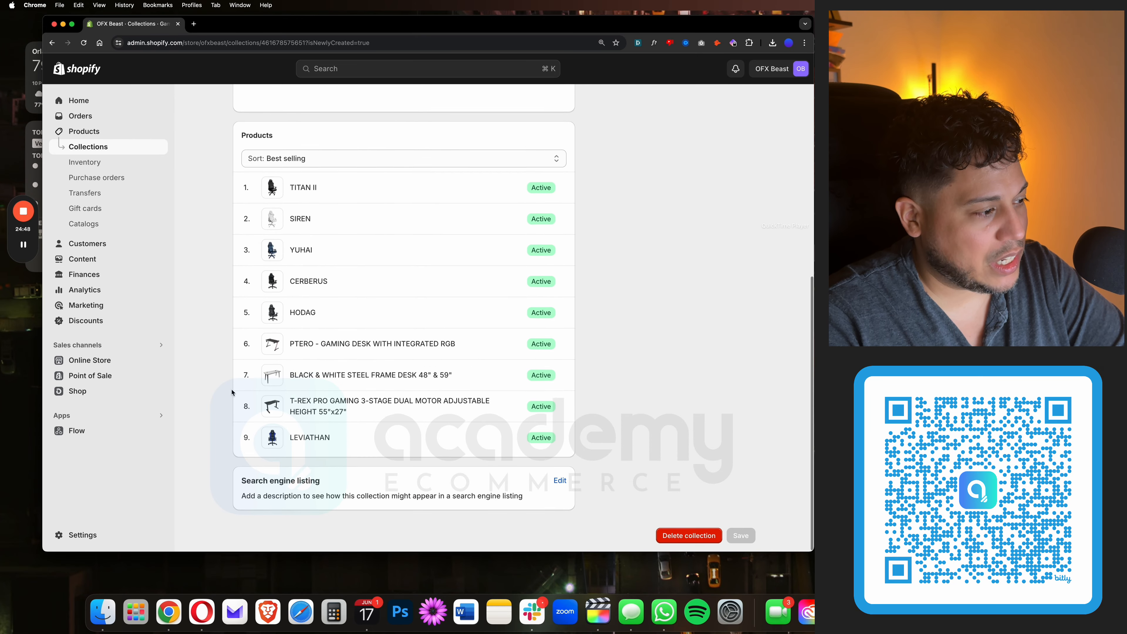
scroll(232, 392, up, 1)
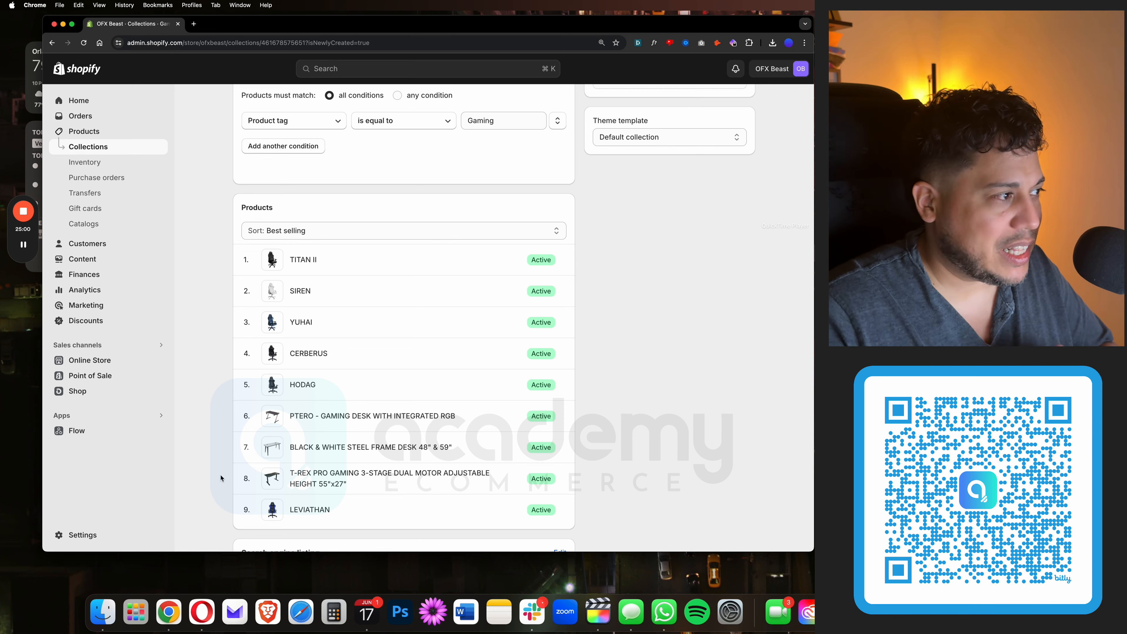
click(84, 133)
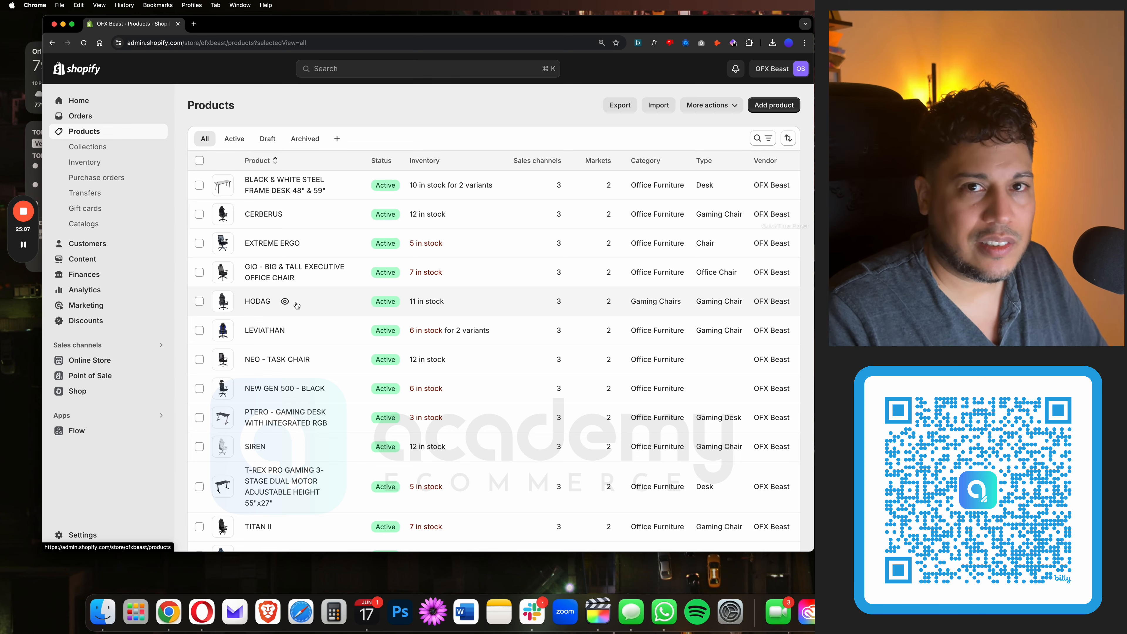
click(306, 182)
scroll(444, 337, down, 10)
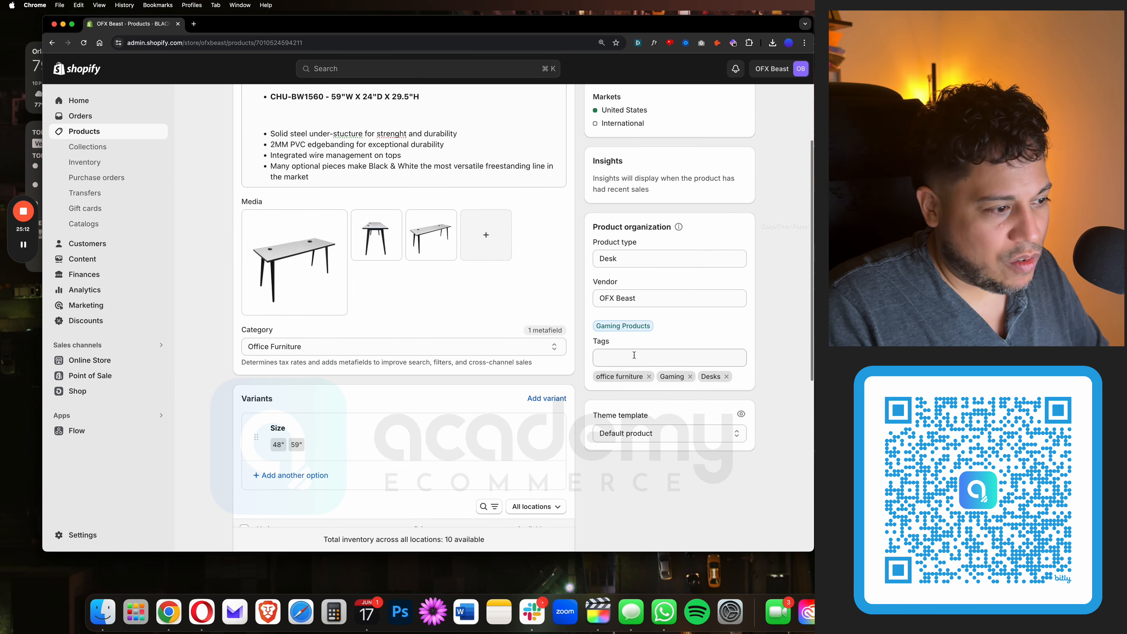
scroll(719, 171, up, 10)
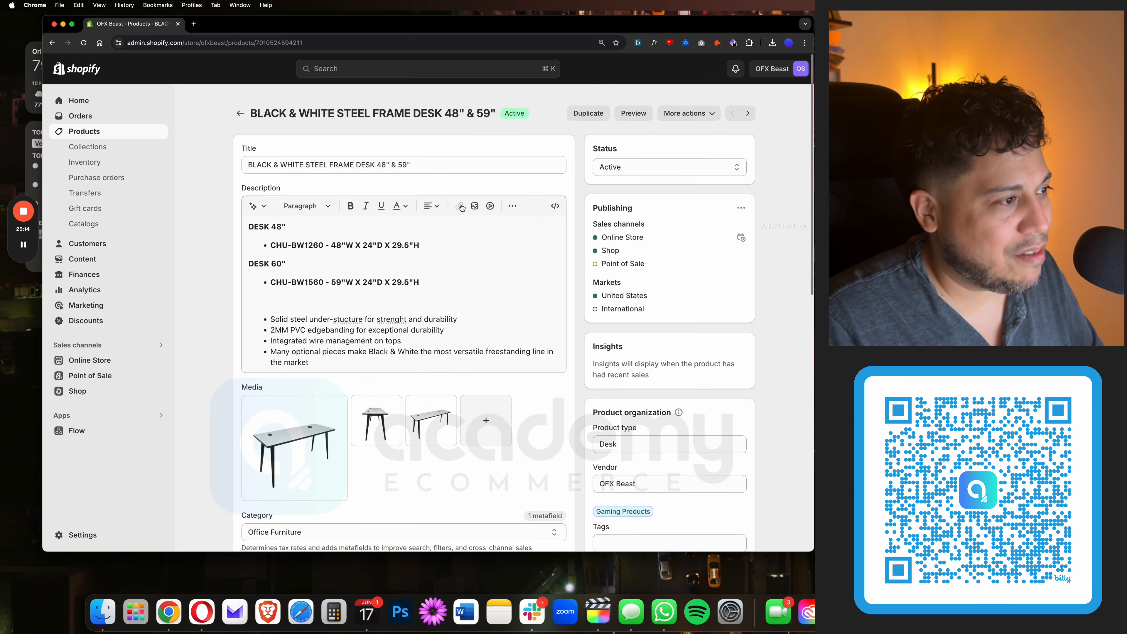
Step: Open the CERBERUS product, examine its collection and tags, and return to the product list
click(240, 105)
click(222, 215)
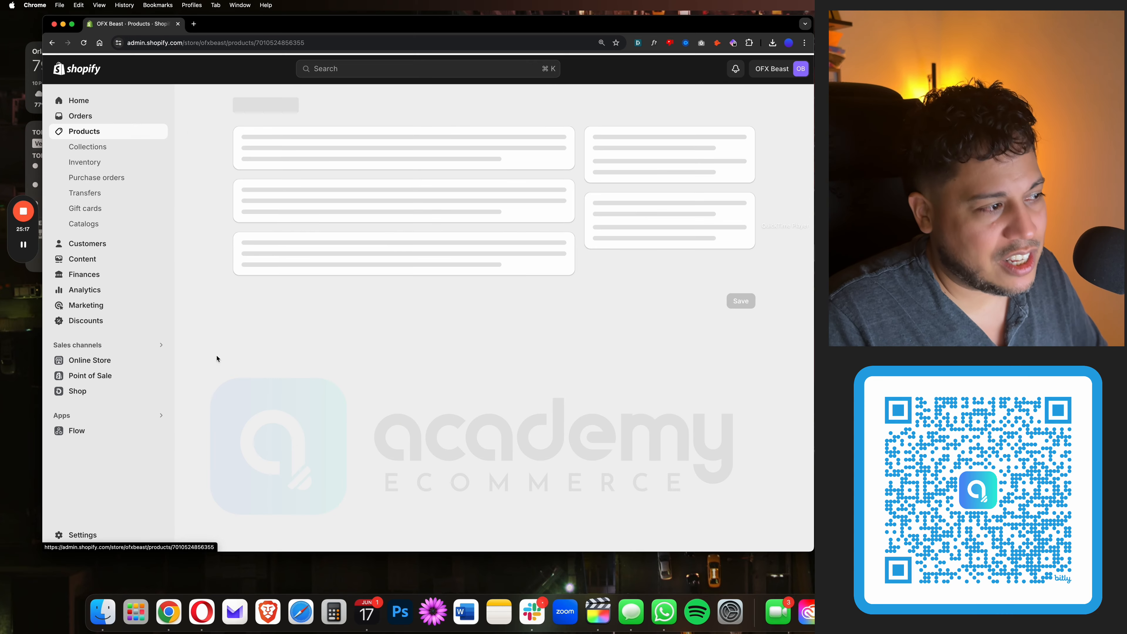
scroll(238, 400, down, 5)
scroll(238, 405, down, 1)
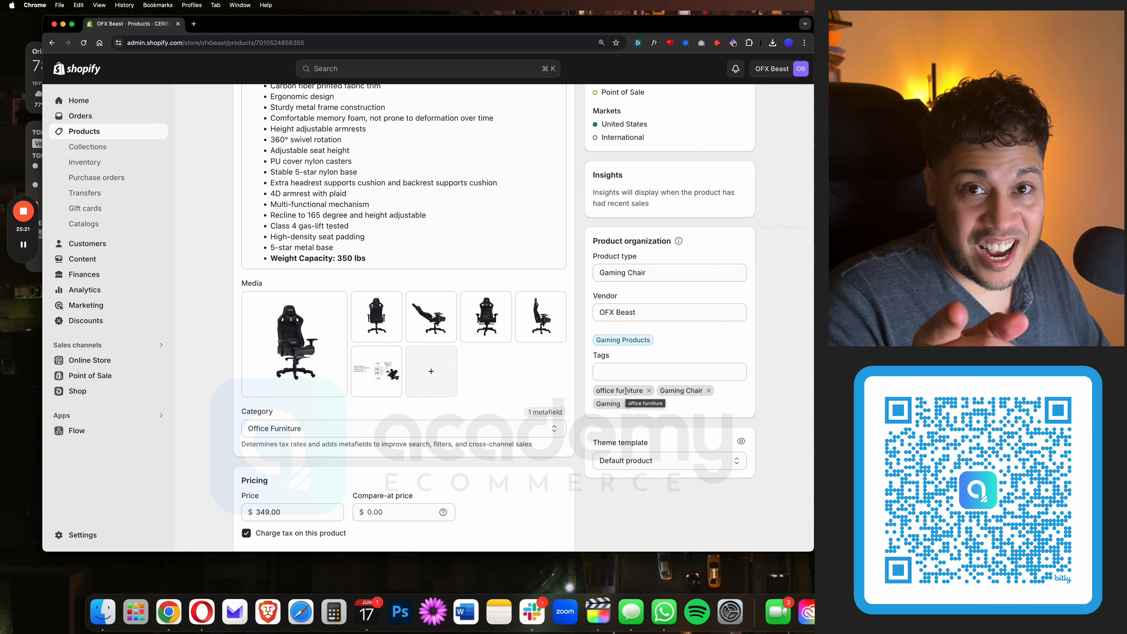
scroll(612, 389, up, 15)
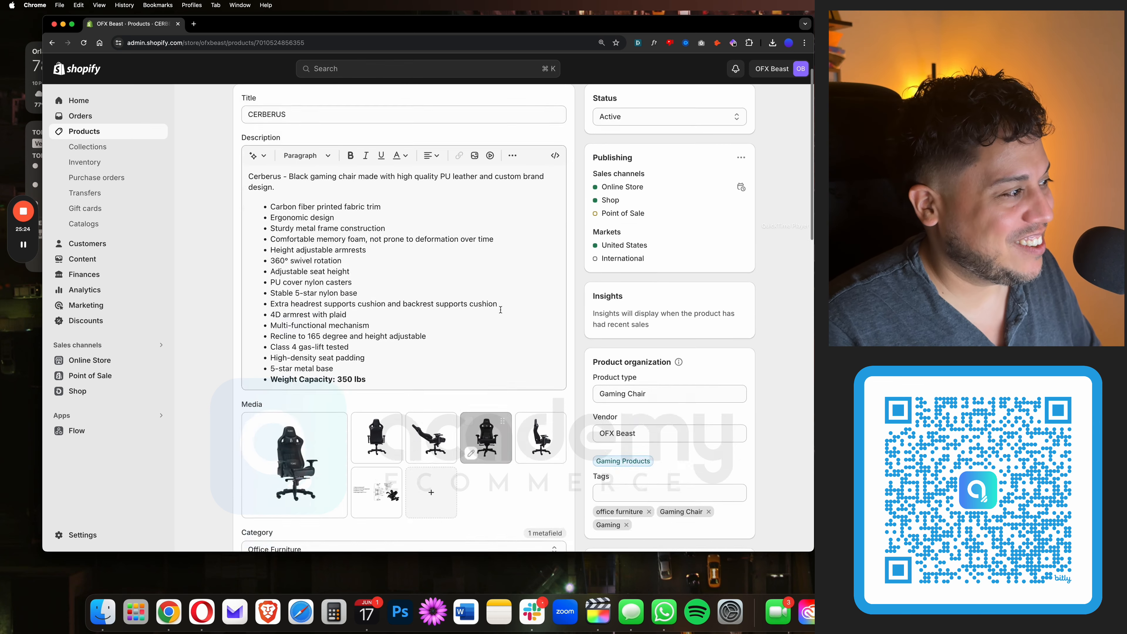
click(84, 131)
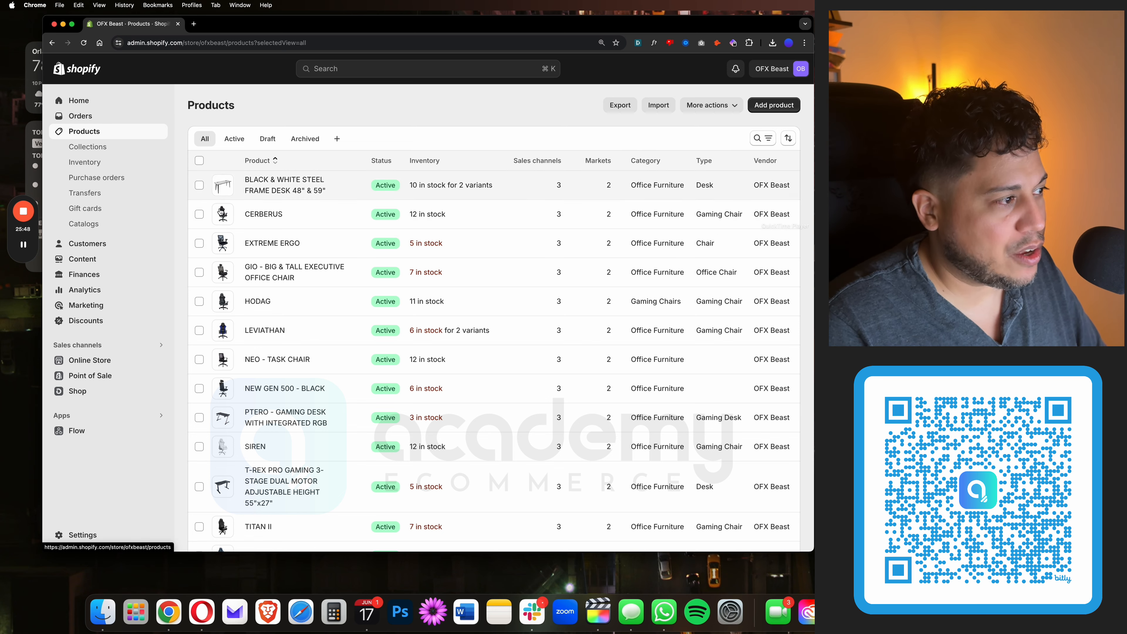
Step: Select all products in the list and open them for bulk editing
scroll(231, 209, down, 2)
scroll(209, 177, up, 2)
click(199, 161)
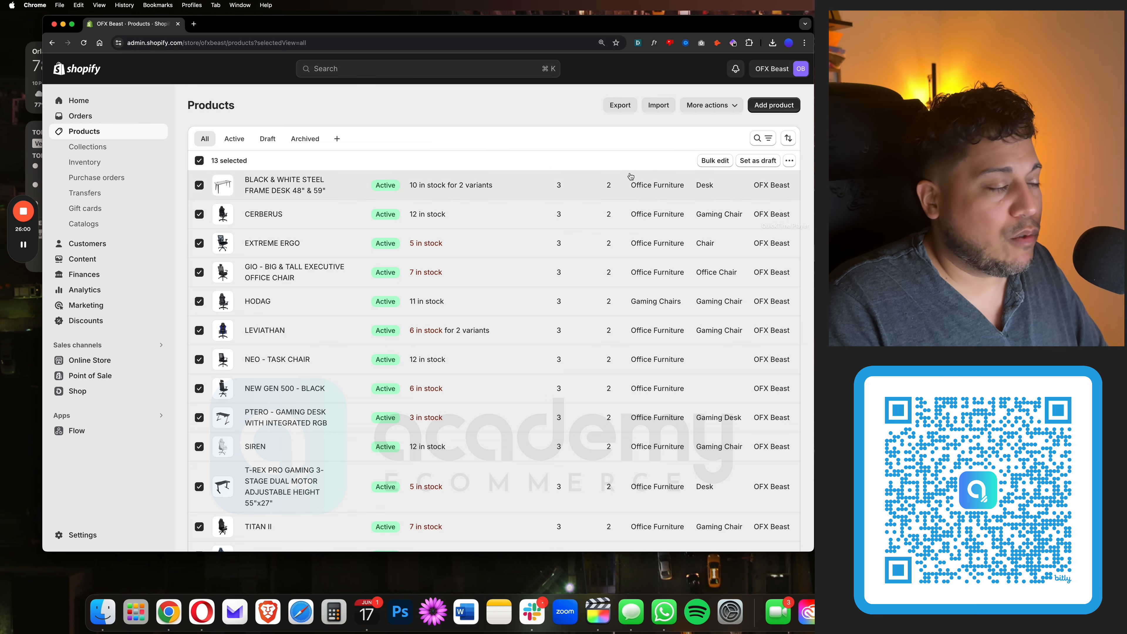
click(714, 162)
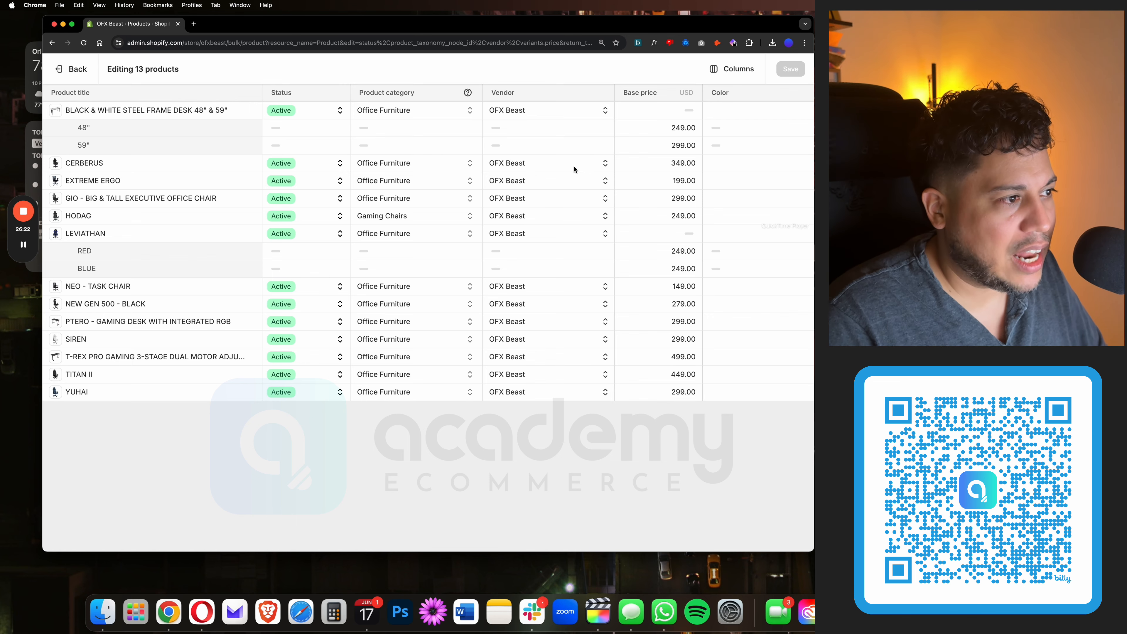
Step: Hide the Product category and Vendor columns in the bulk editor and show the Tags column
click(732, 69)
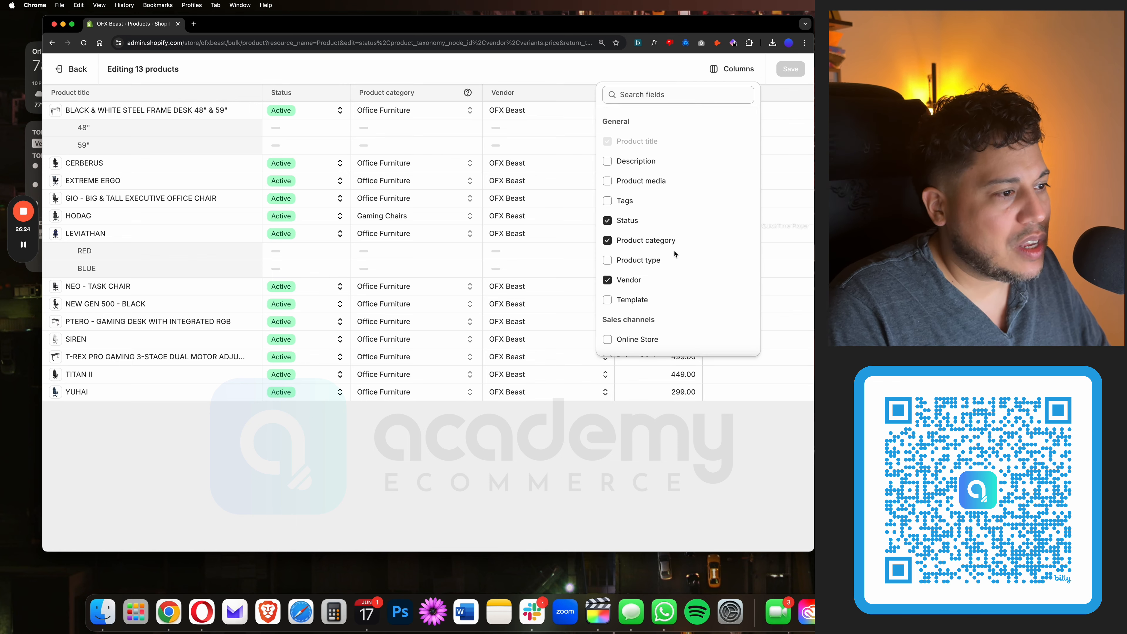
click(645, 242)
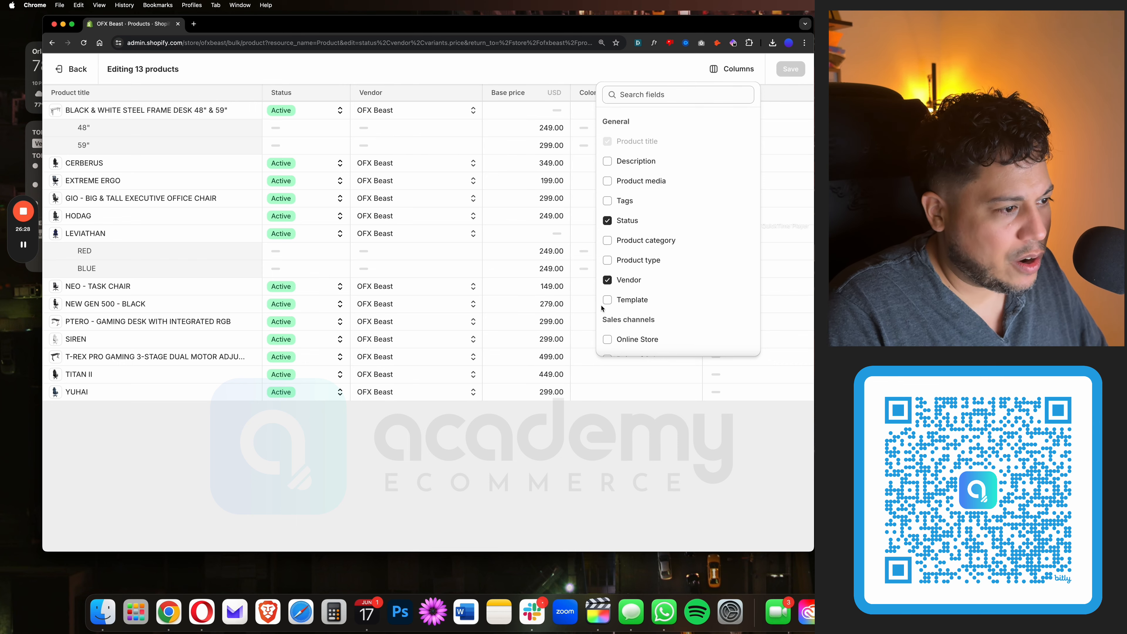
click(626, 280)
scroll(649, 338, down, 8)
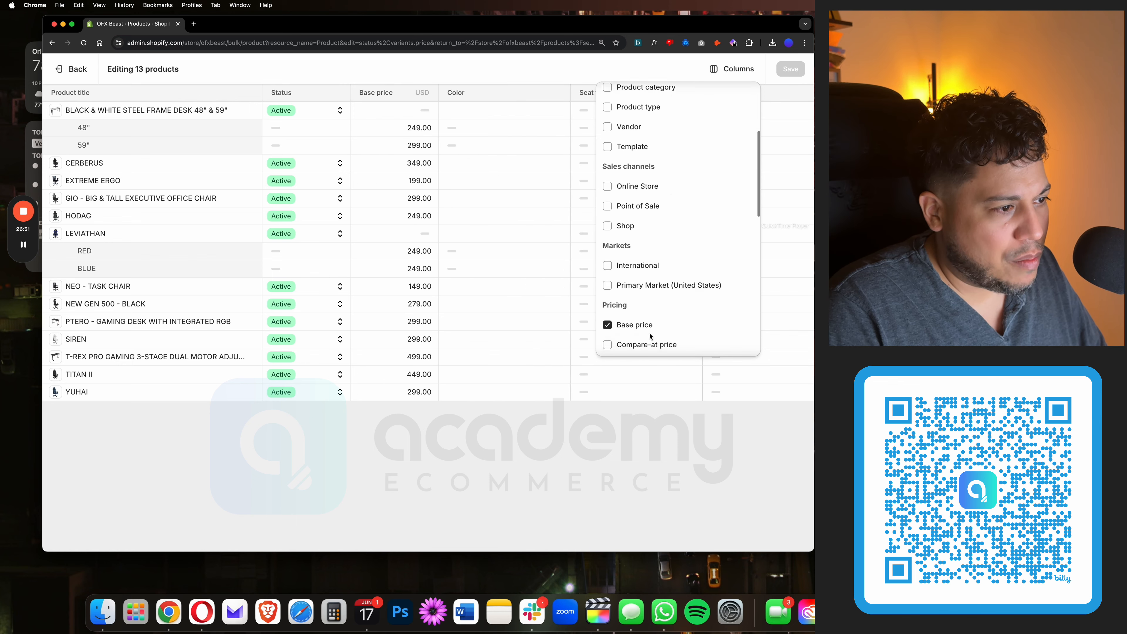
scroll(637, 268, down, 3)
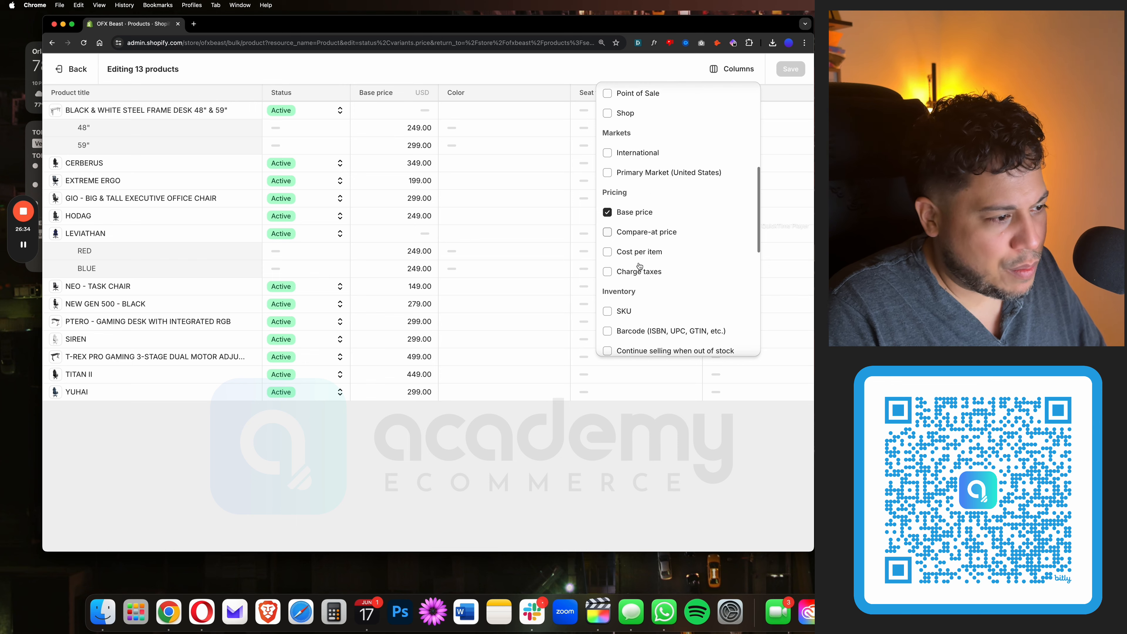
scroll(639, 266, up, 3)
scroll(639, 266, up, 5)
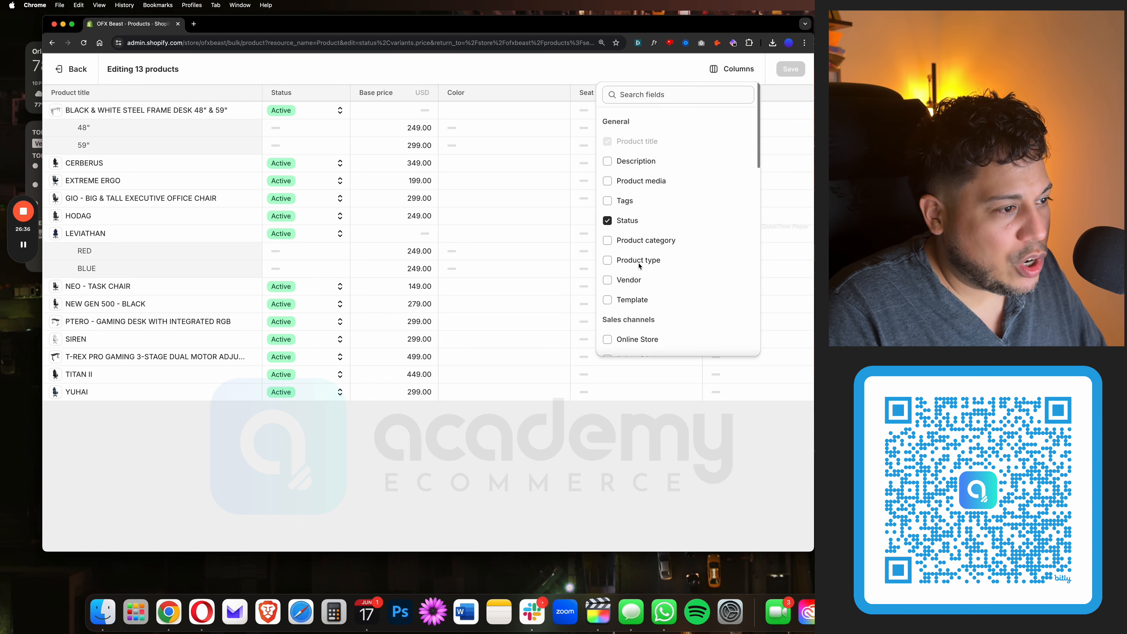
click(607, 201)
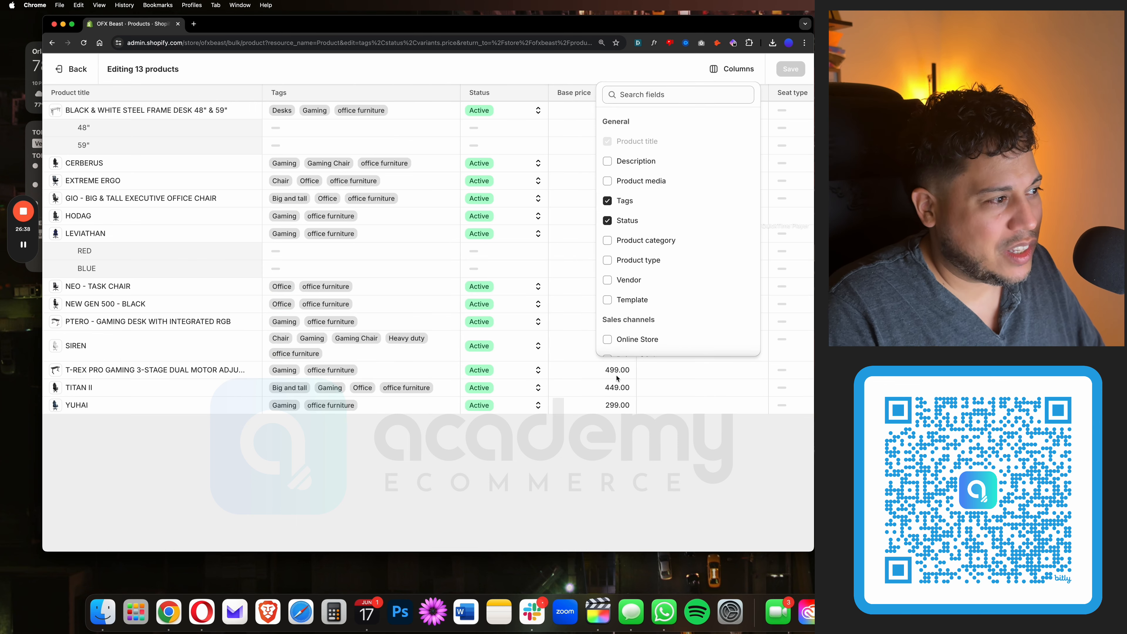
click(526, 449)
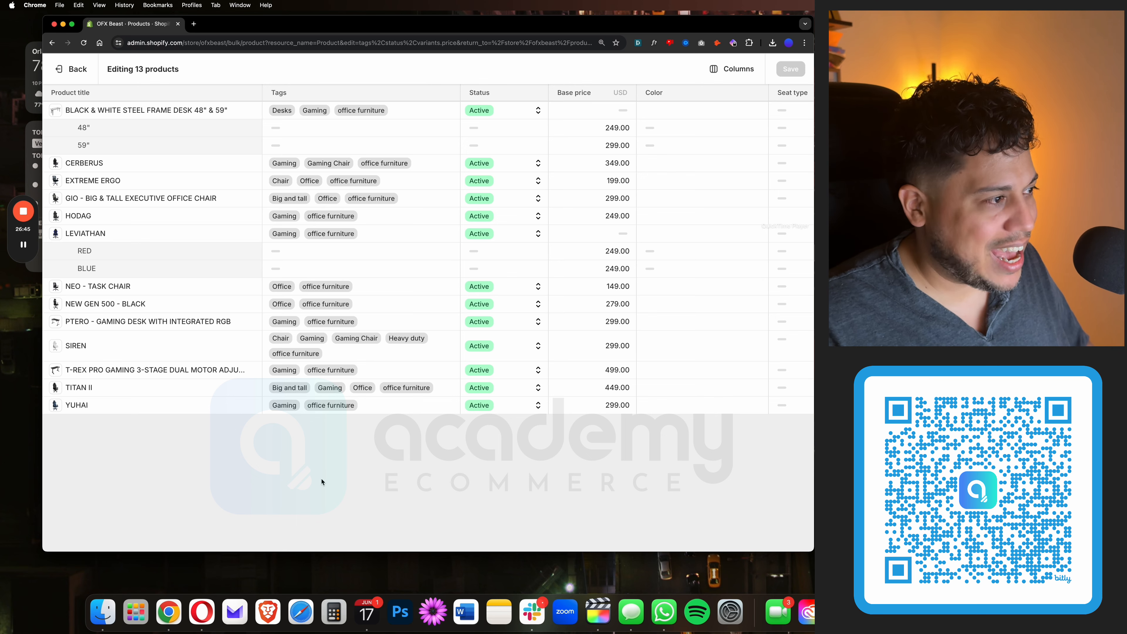
Step: Add a new test tag to the products from the black and white steel frame desk through LEVIATHAN in the bulk editor
click(418, 116)
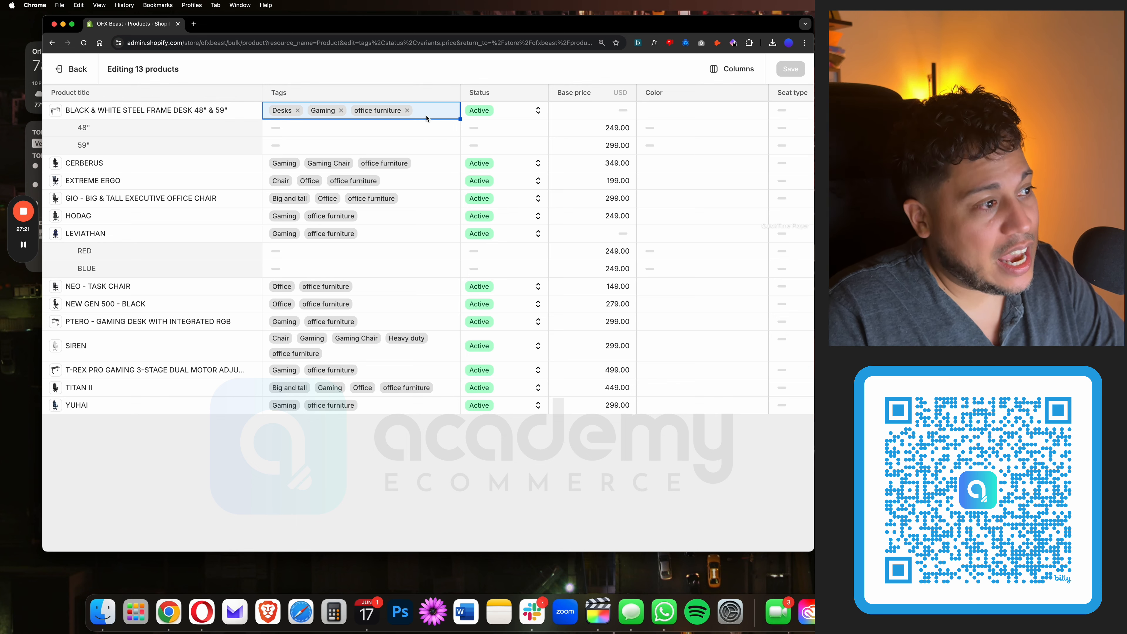
shift+click(412, 236)
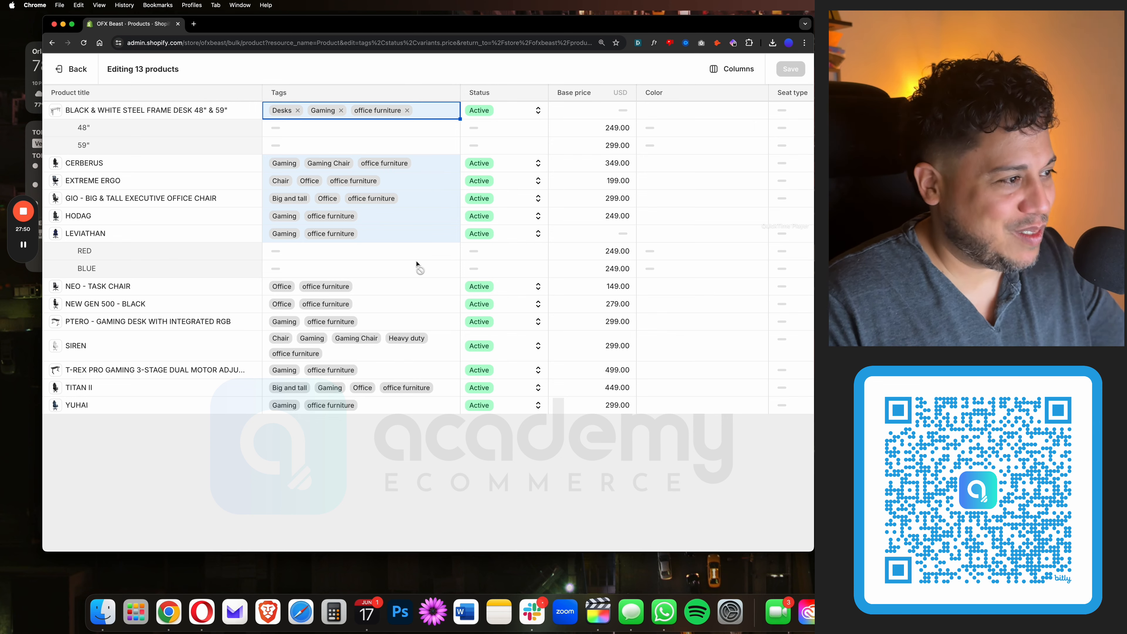
click(425, 112)
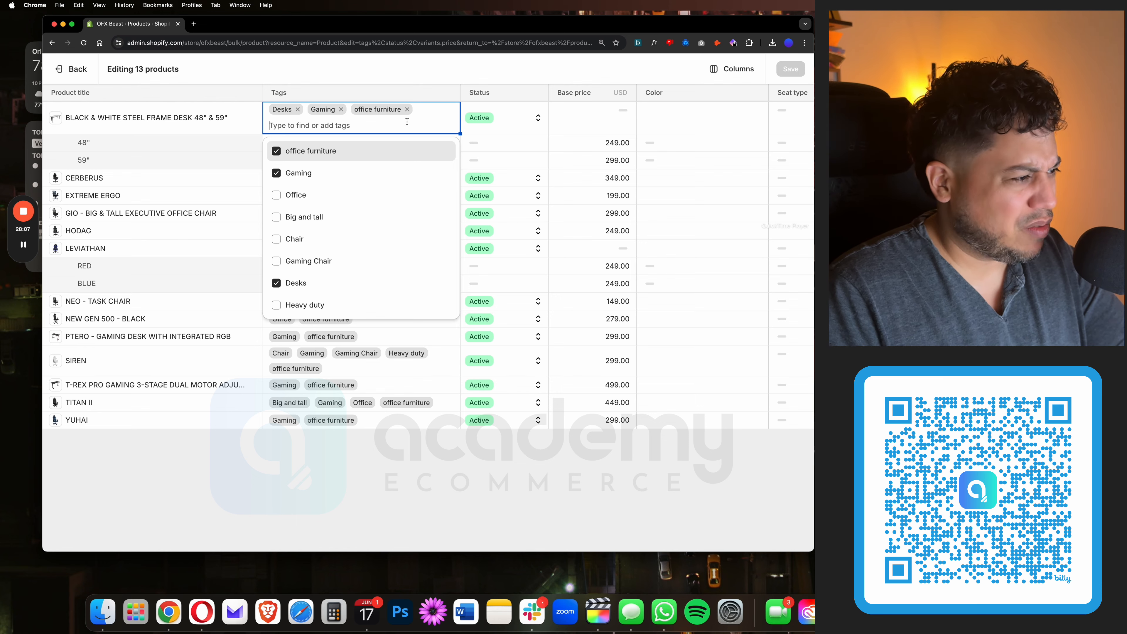
text(test)
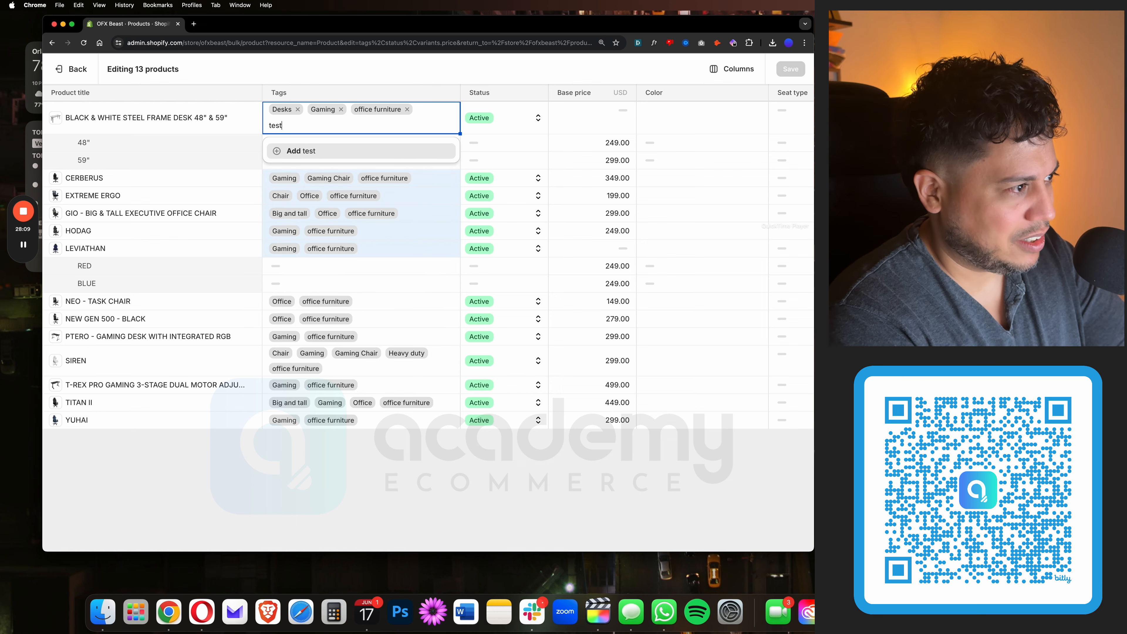
click(399, 147)
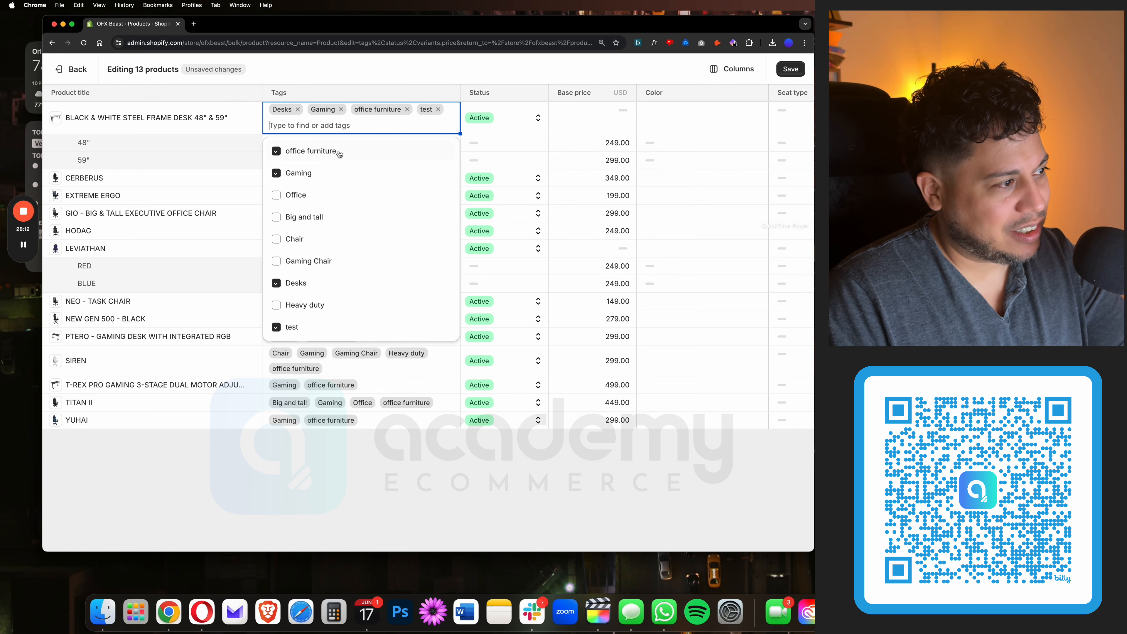
click(422, 79)
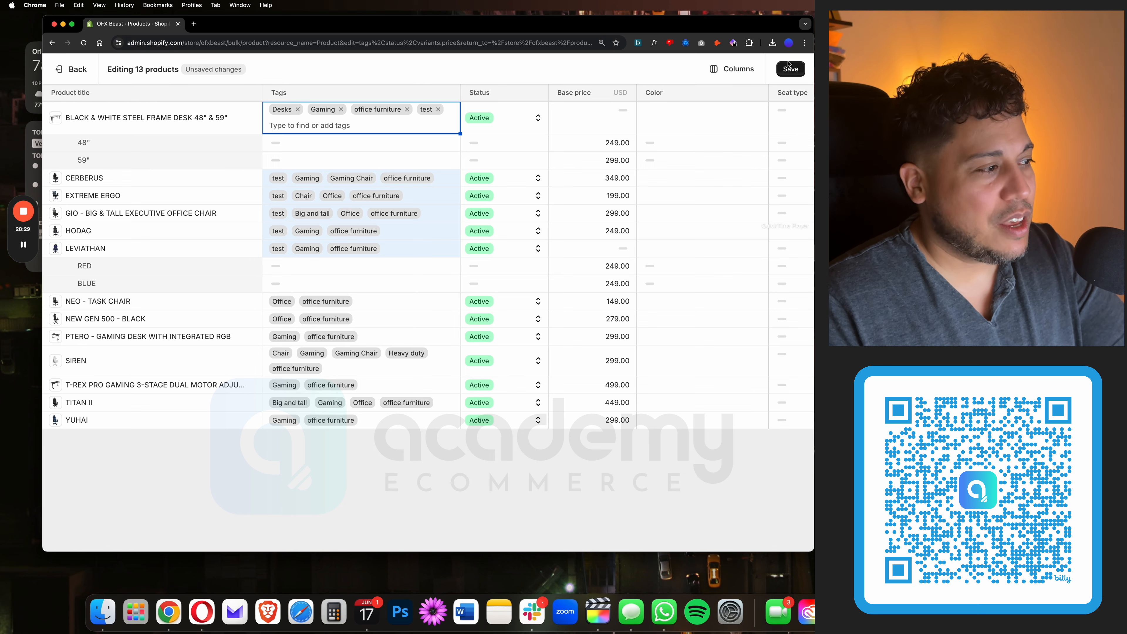
Step: Remove the test tag from the selected products and leave the bulk editor without saving
click(438, 110)
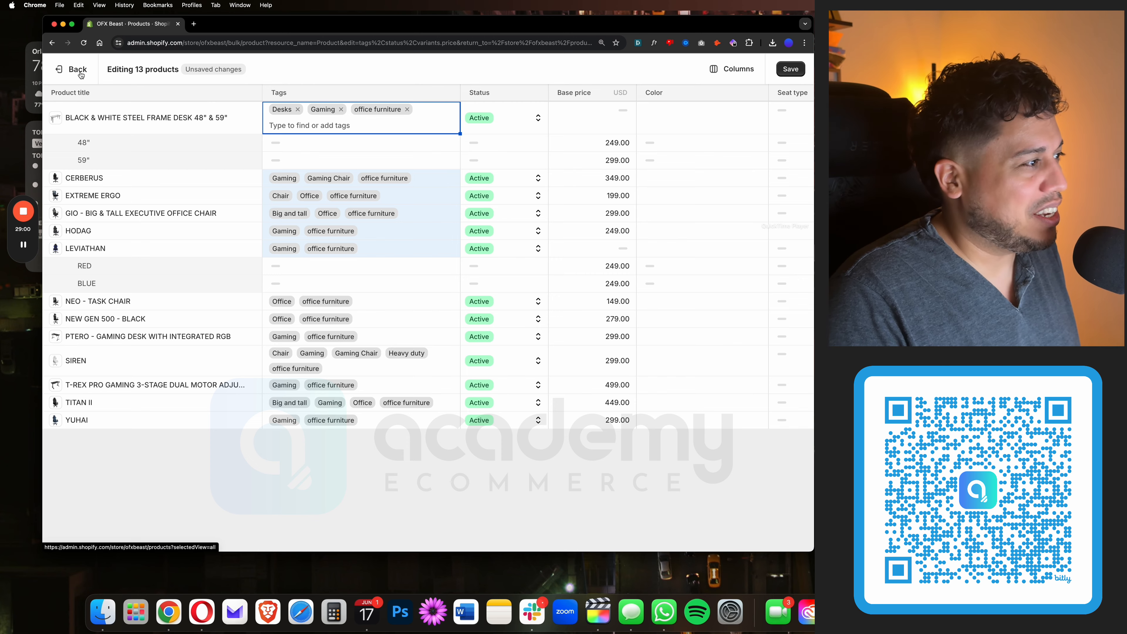
click(72, 70)
click(560, 332)
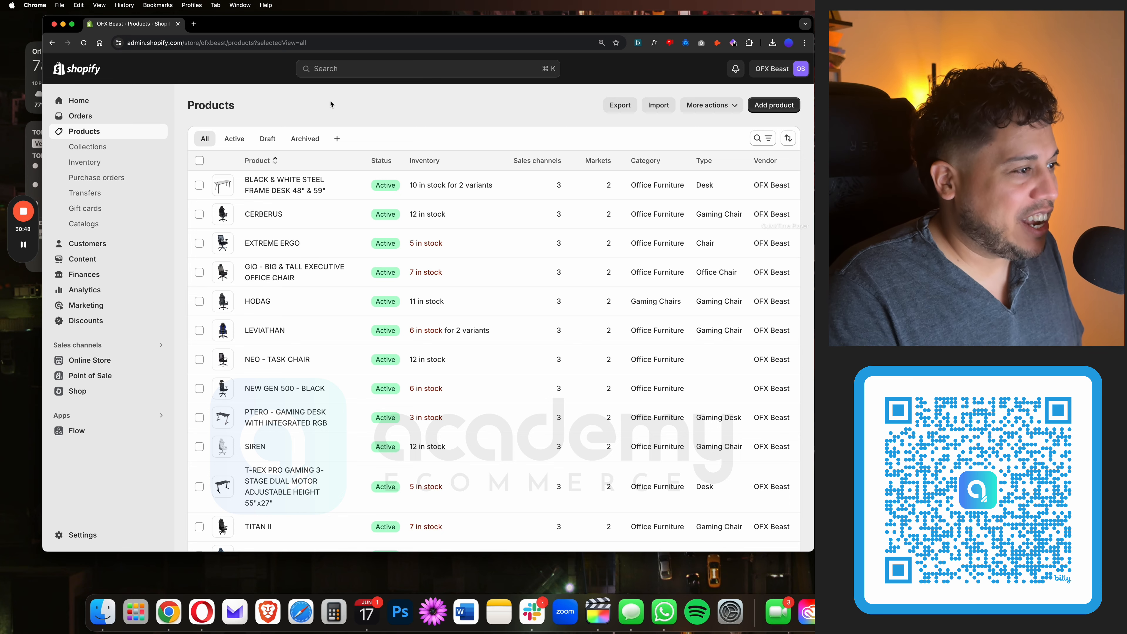
Step: Create and save a manual collection titled New Arrivals
click(89, 146)
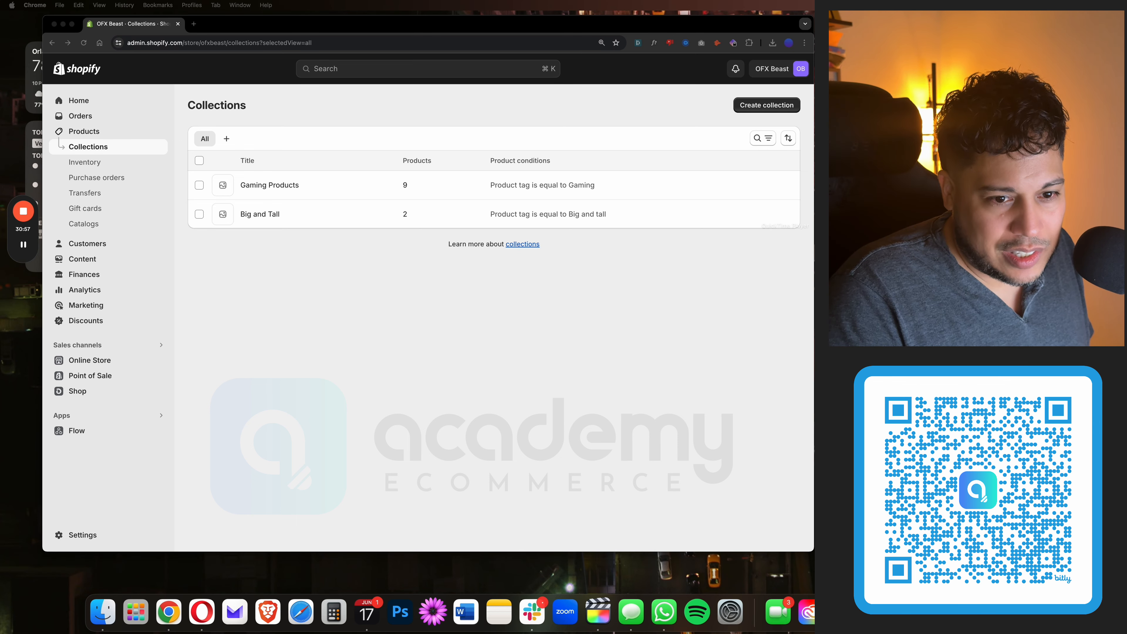
click(766, 105)
click(299, 153)
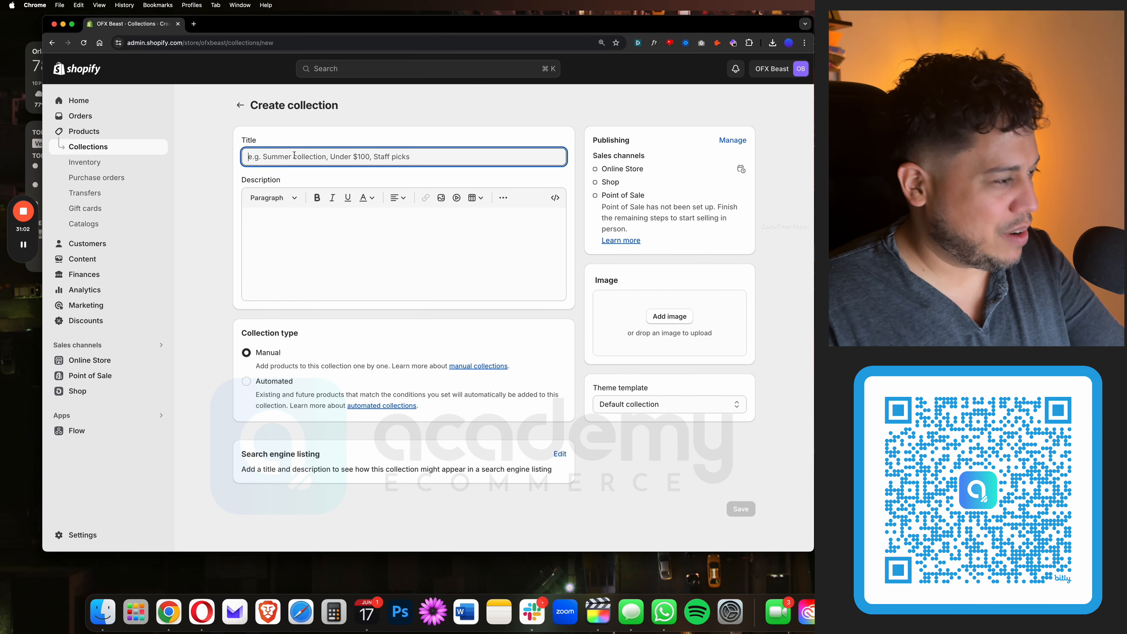
text(New Arrivals)
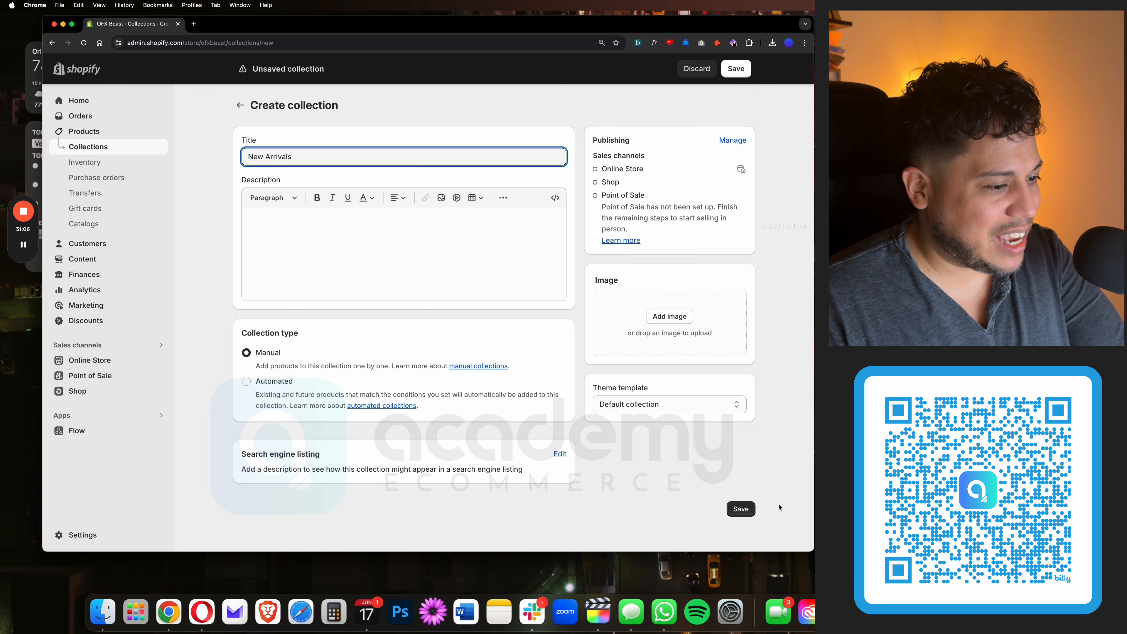
click(741, 509)
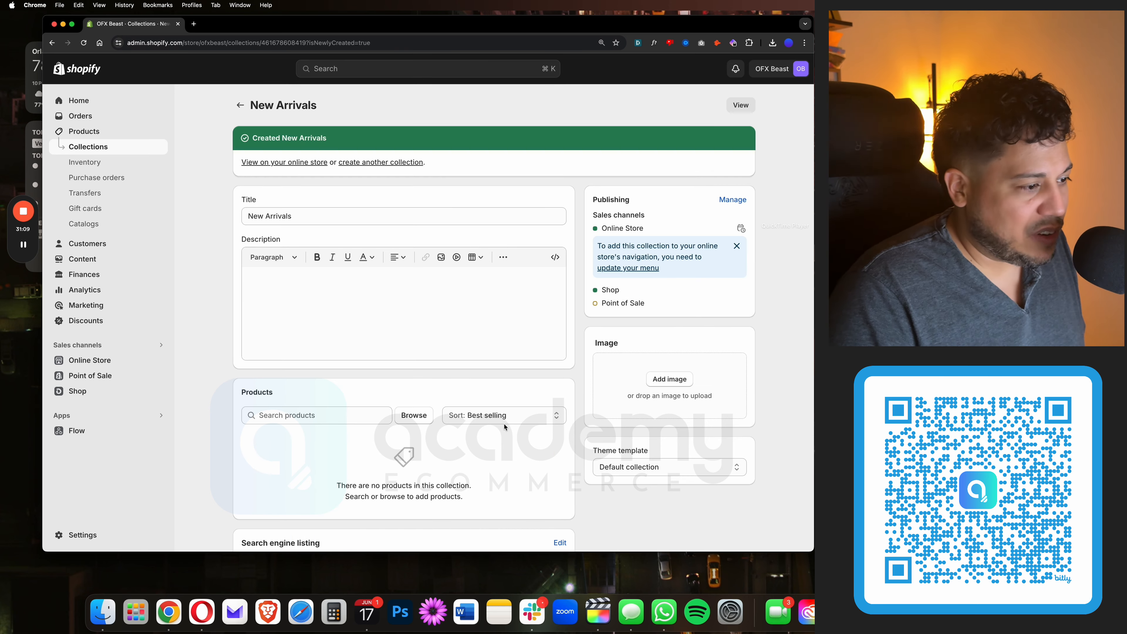
Step: Add CERBERUS, GIO - BIG & TALL EXECUTIVE OFFICE CHAIR, HODAG, LEVIATHAN and NEO - TASK CHAIR to the New Arrivals collection
scroll(400, 449, down, 4)
scroll(335, 458, up, 4)
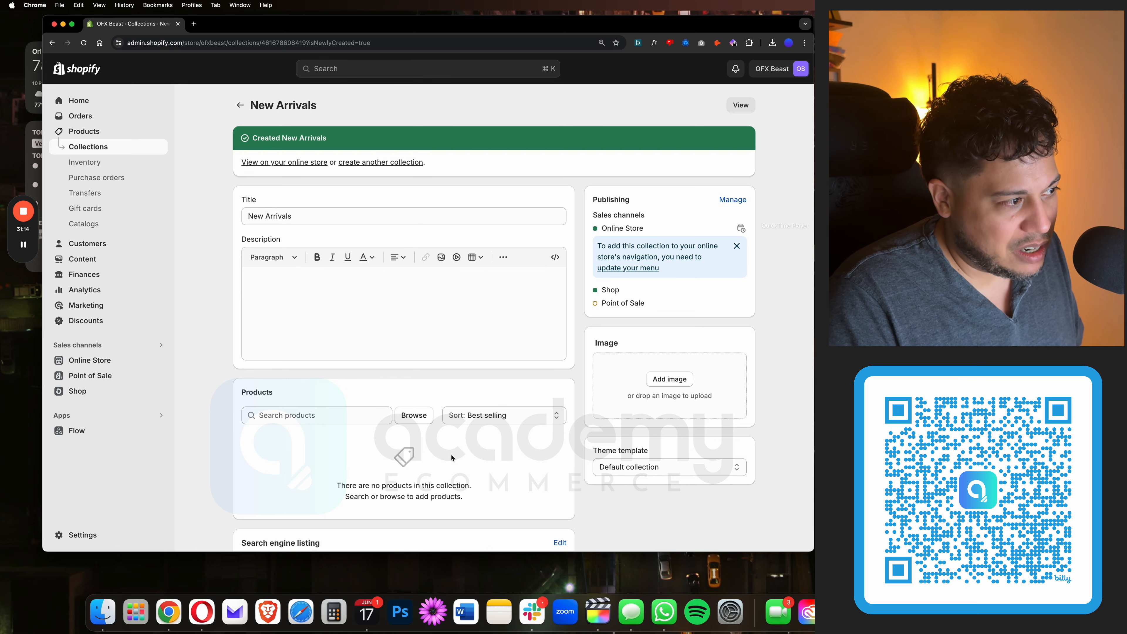
click(414, 415)
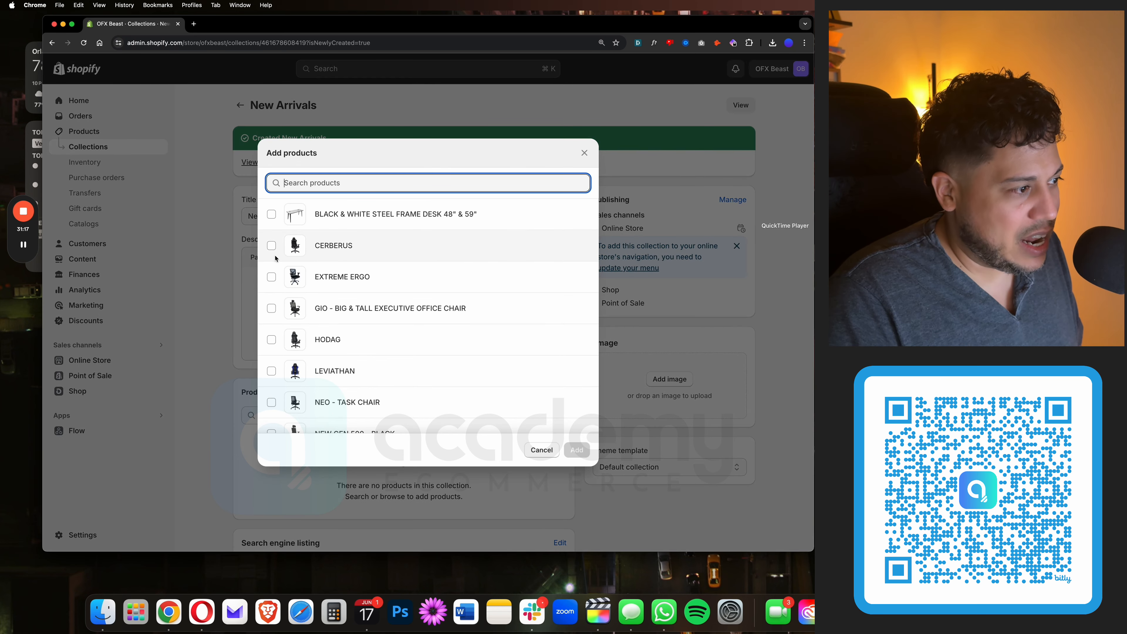
click(271, 245)
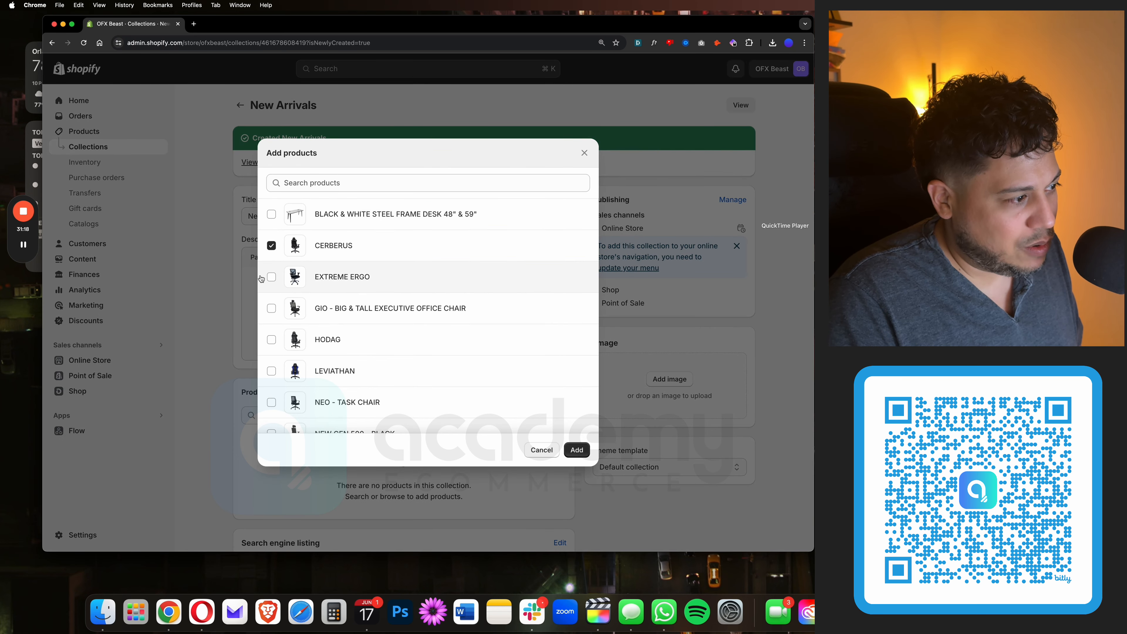
click(266, 311)
click(271, 342)
click(267, 373)
click(275, 406)
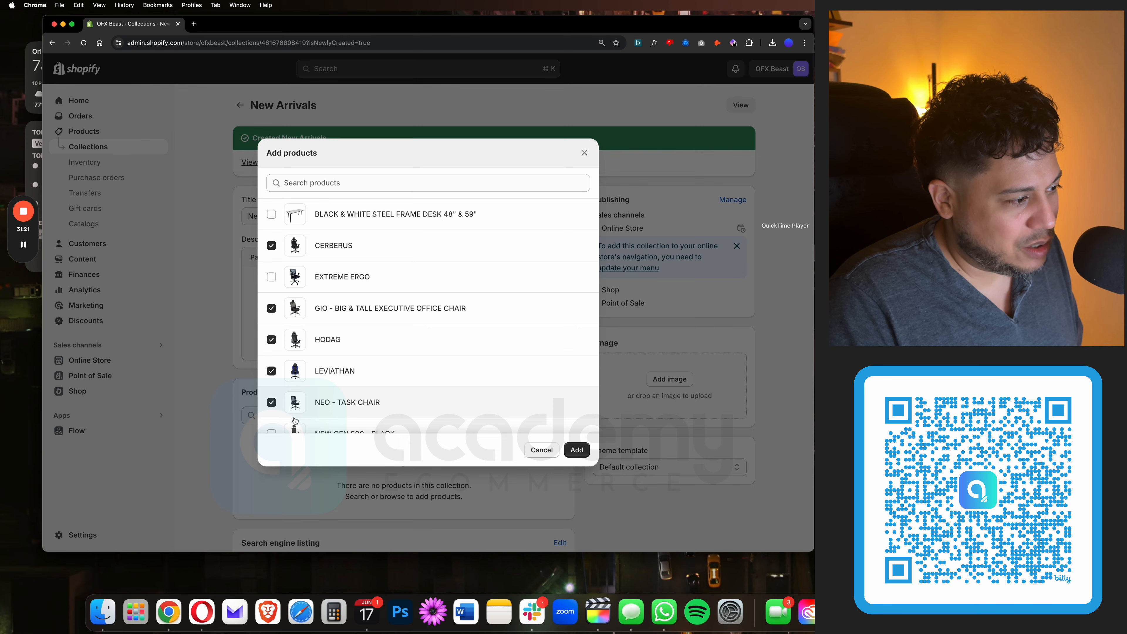
click(576, 449)
Step: Sort the New Arrivals products manually, moving LEVIATHAN to first place and NEO - TASK CHAIR to second
scroll(226, 387, down, 3)
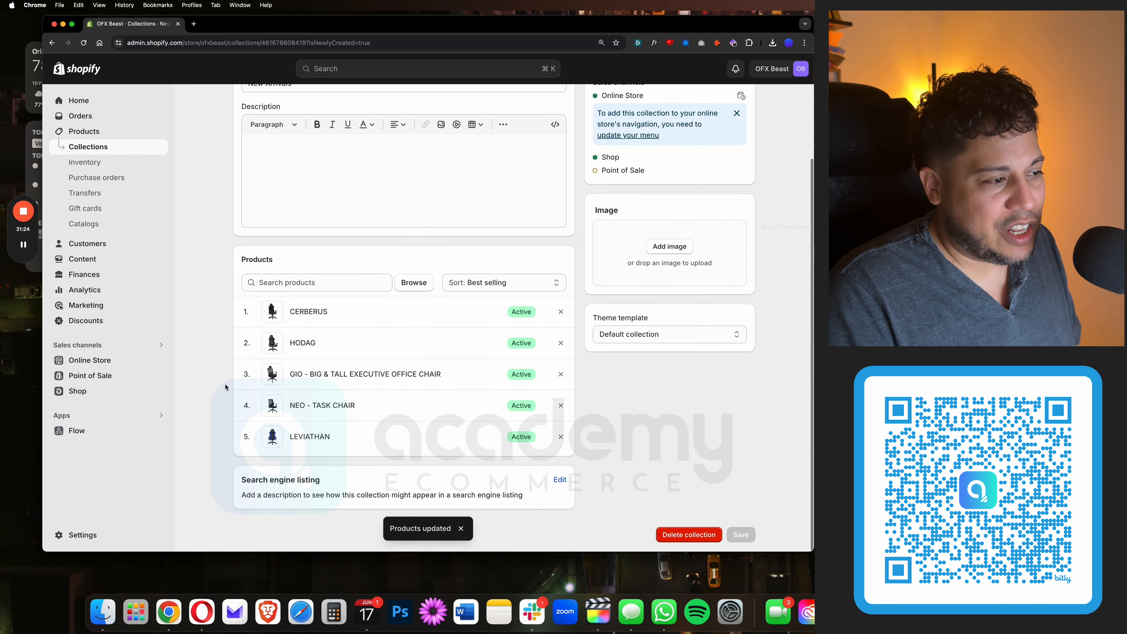
click(470, 283)
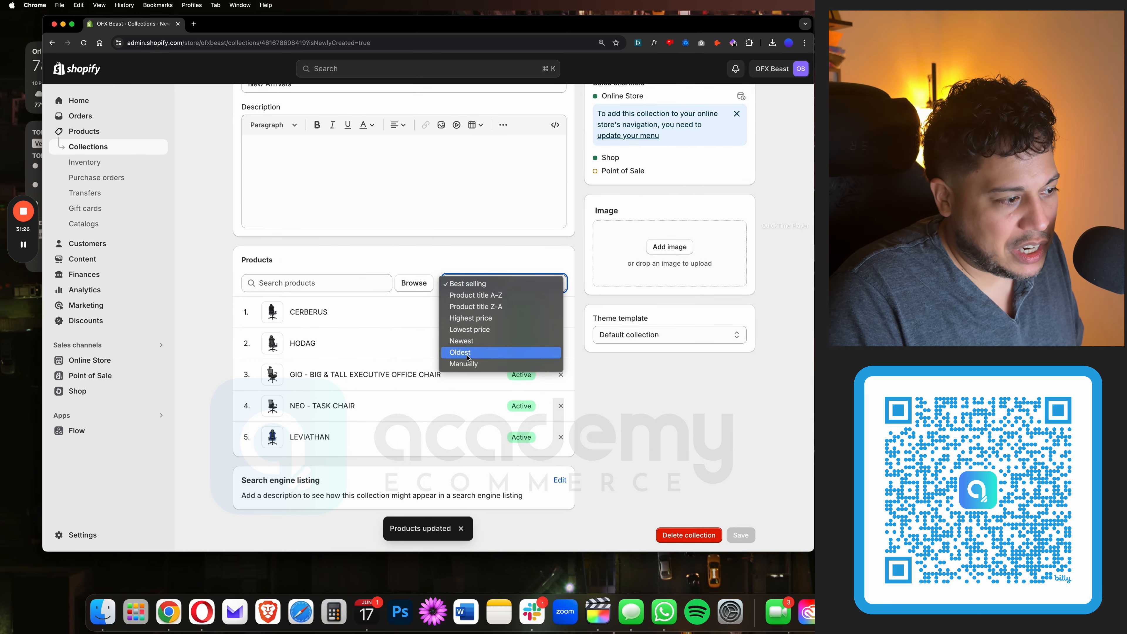
click(465, 364)
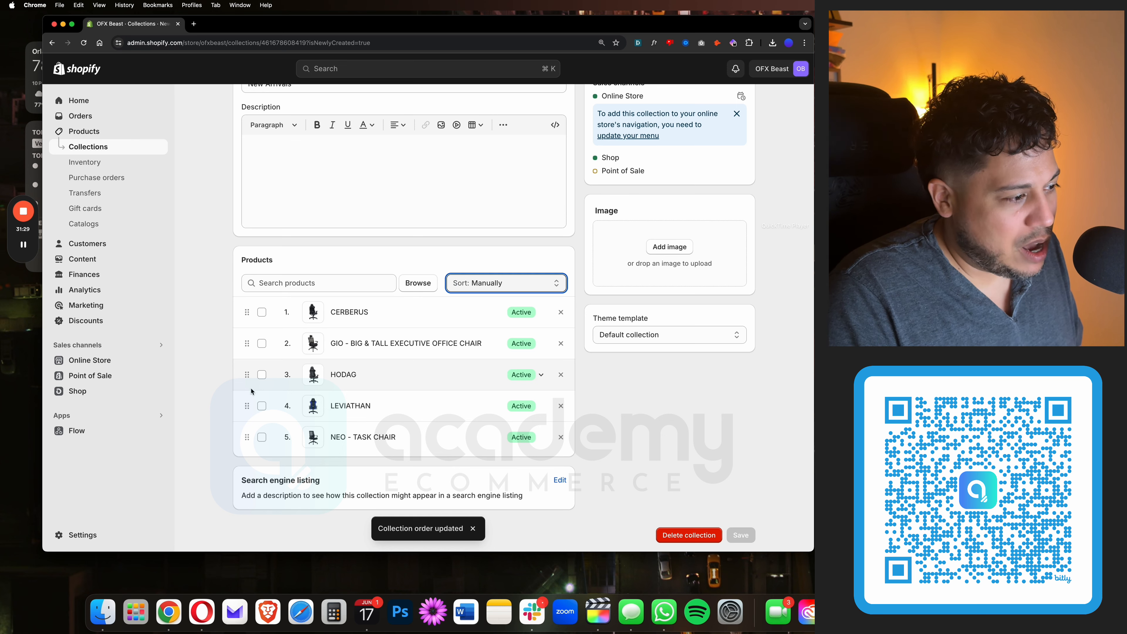
drag(247, 405, 247, 316)
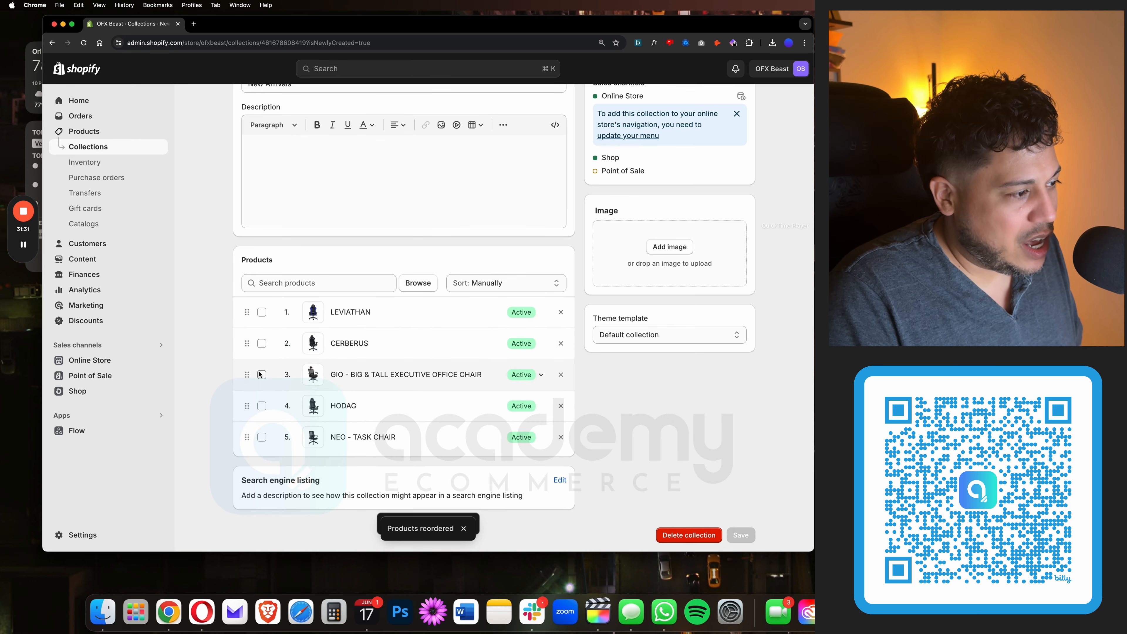
drag(247, 437, 247, 343)
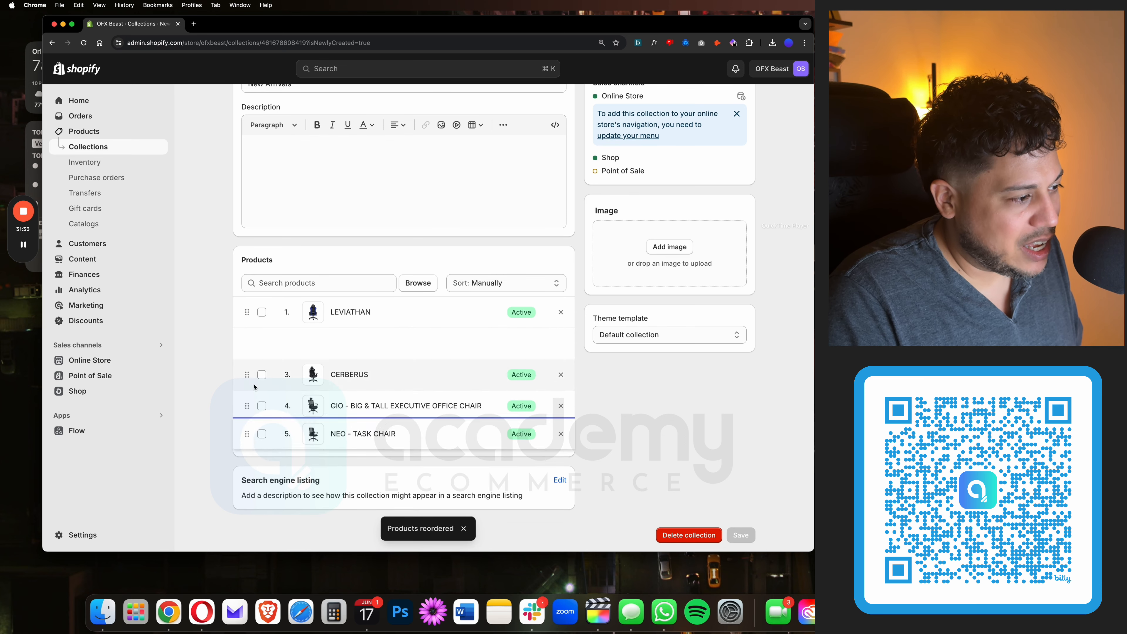
Step: View the New Arrivals collection on the online store, check its product order, and return to the admin
scroll(694, 123, up, 3)
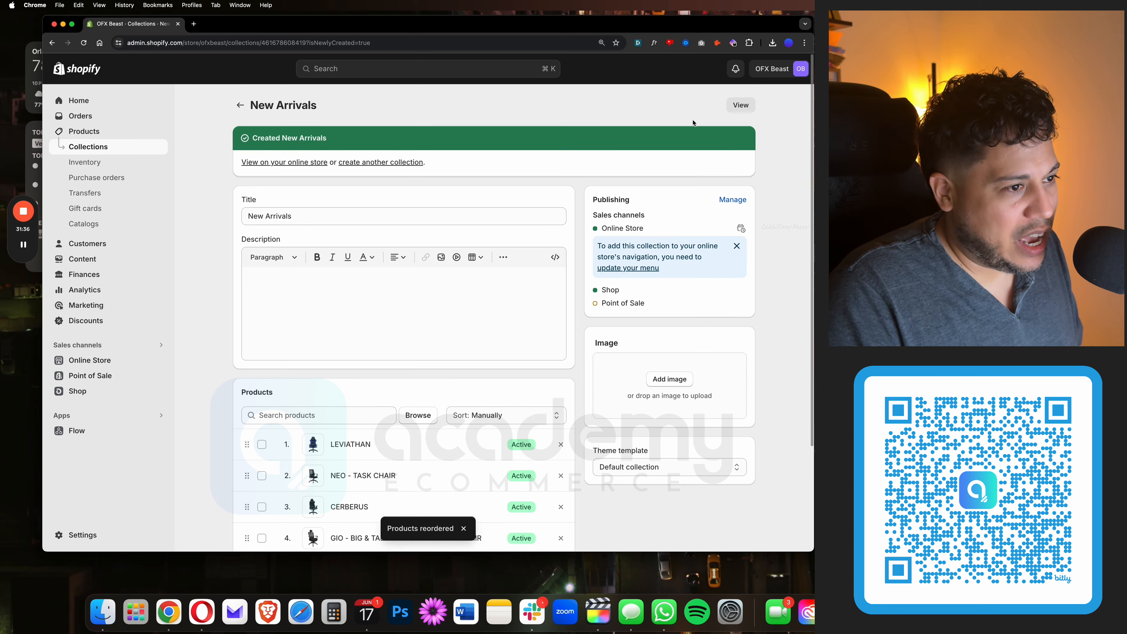
click(741, 104)
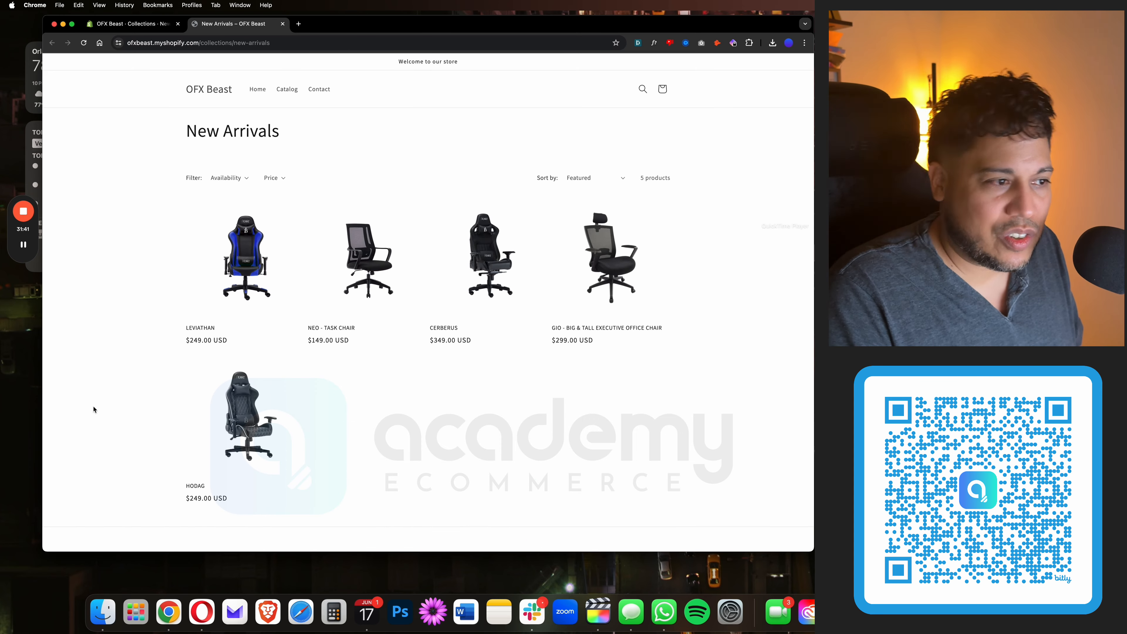
click(282, 24)
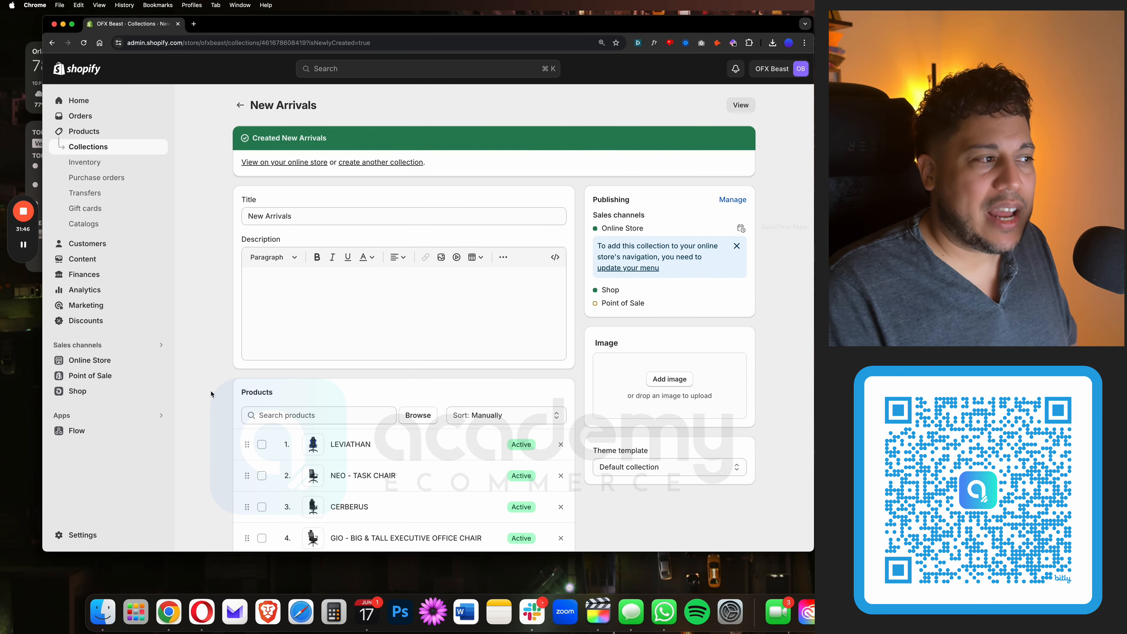
Step: Open the New Arrivals collection from the collections list and change its title to Most Popular
click(88, 148)
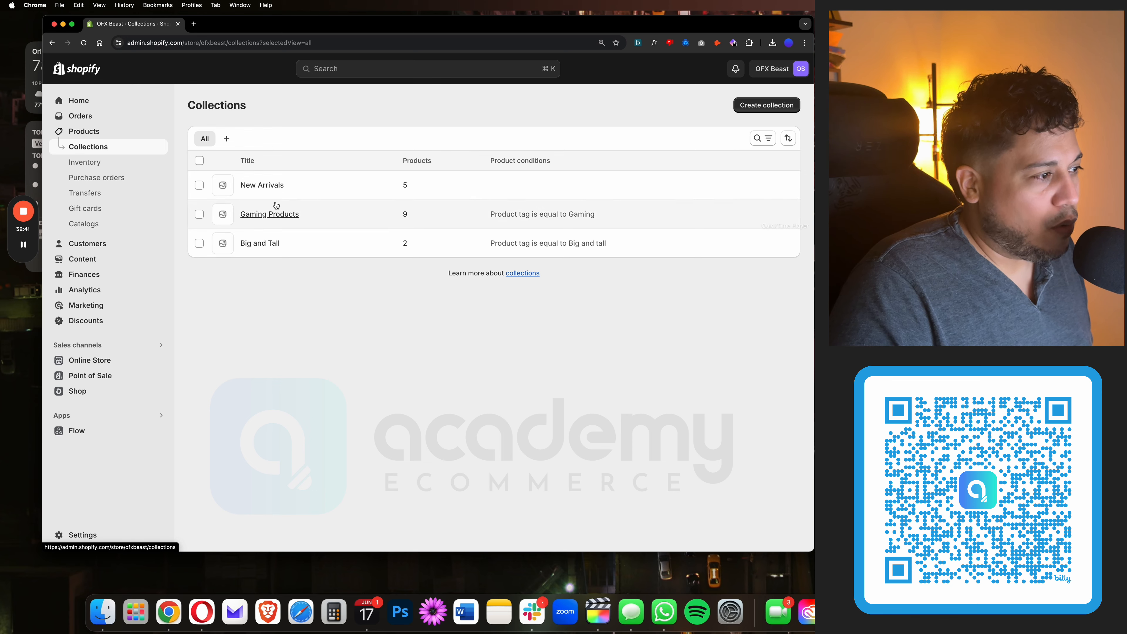
click(266, 185)
drag(248, 156, 293, 160)
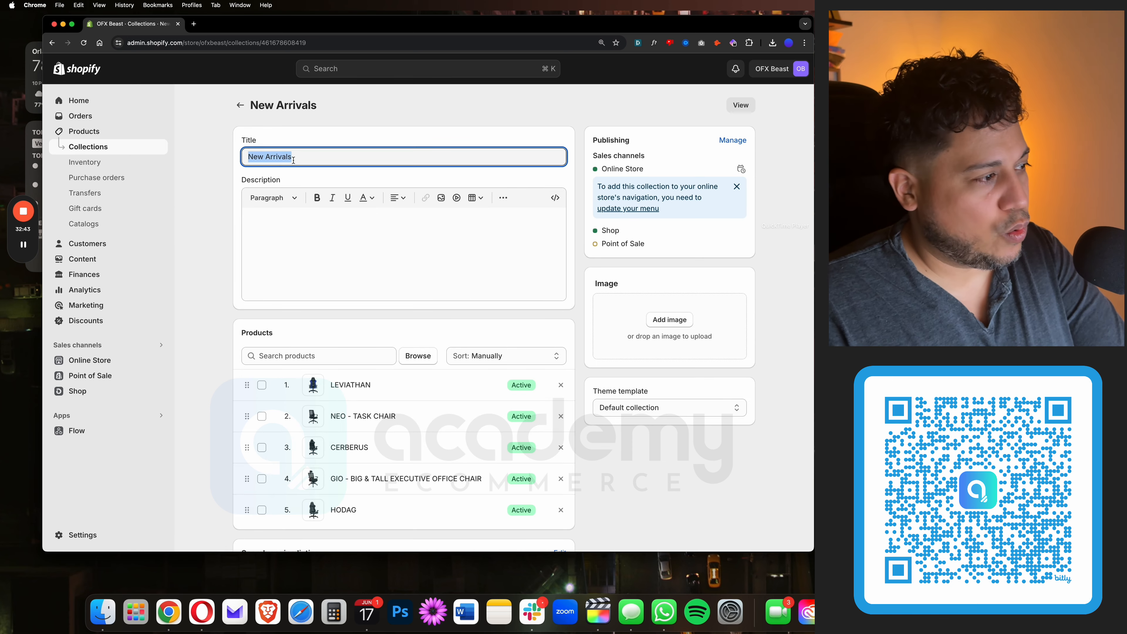
text(Most)
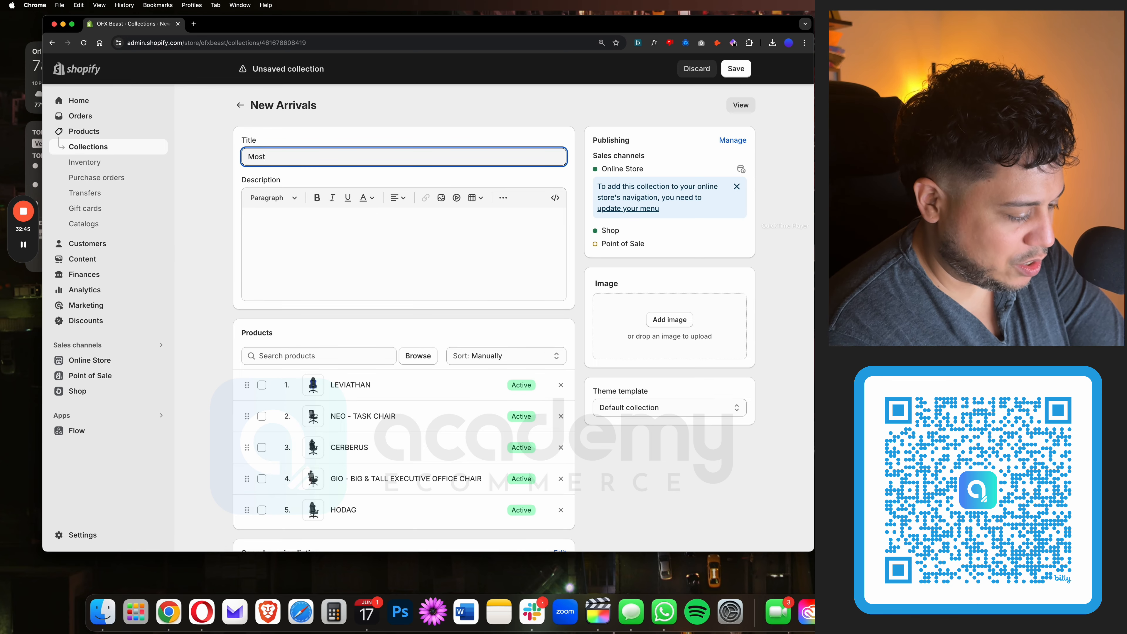
text( Popular)
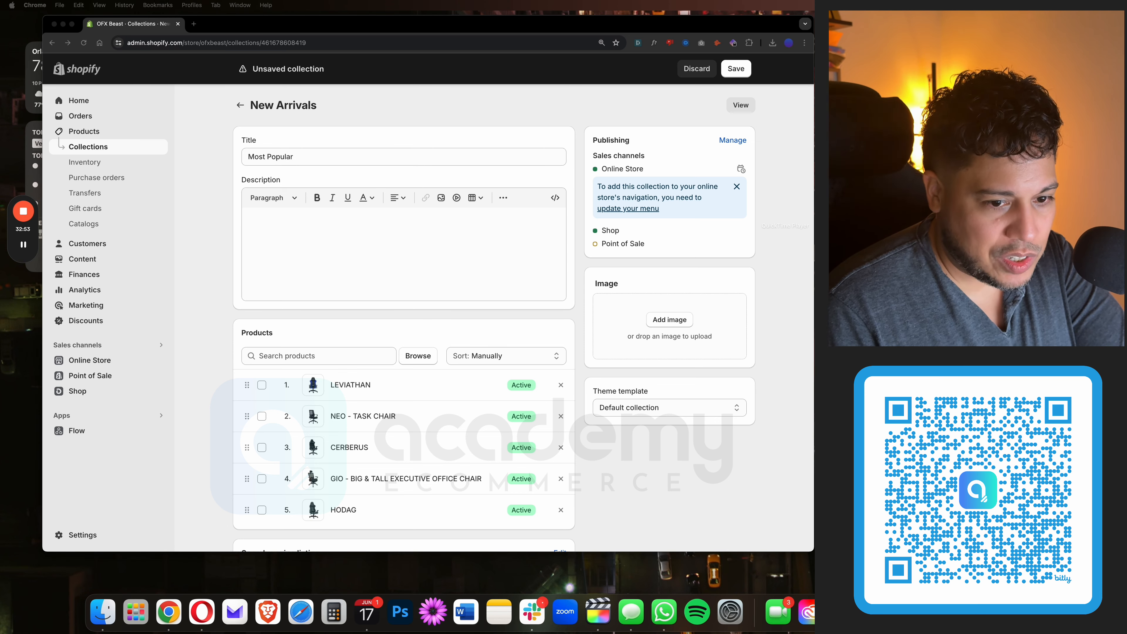
Step: Open the collection's product selection and deselect CERBERUS, GIO, HODAG, LEVIATHAN and NEO - TASK CHAIR
click(419, 359)
click(418, 358)
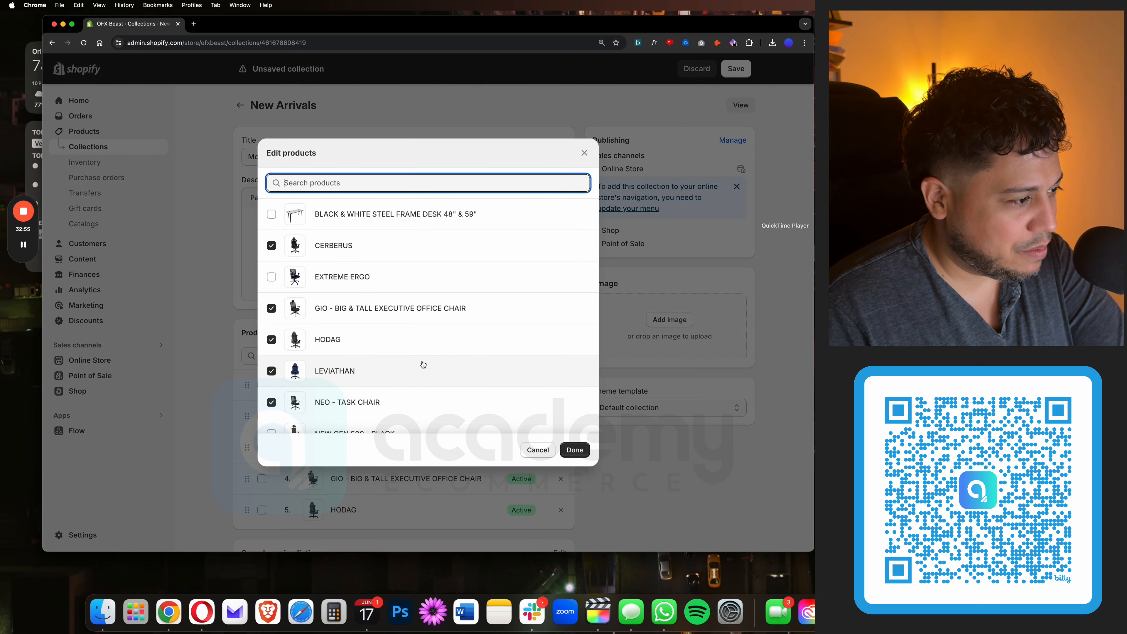
click(272, 245)
click(271, 308)
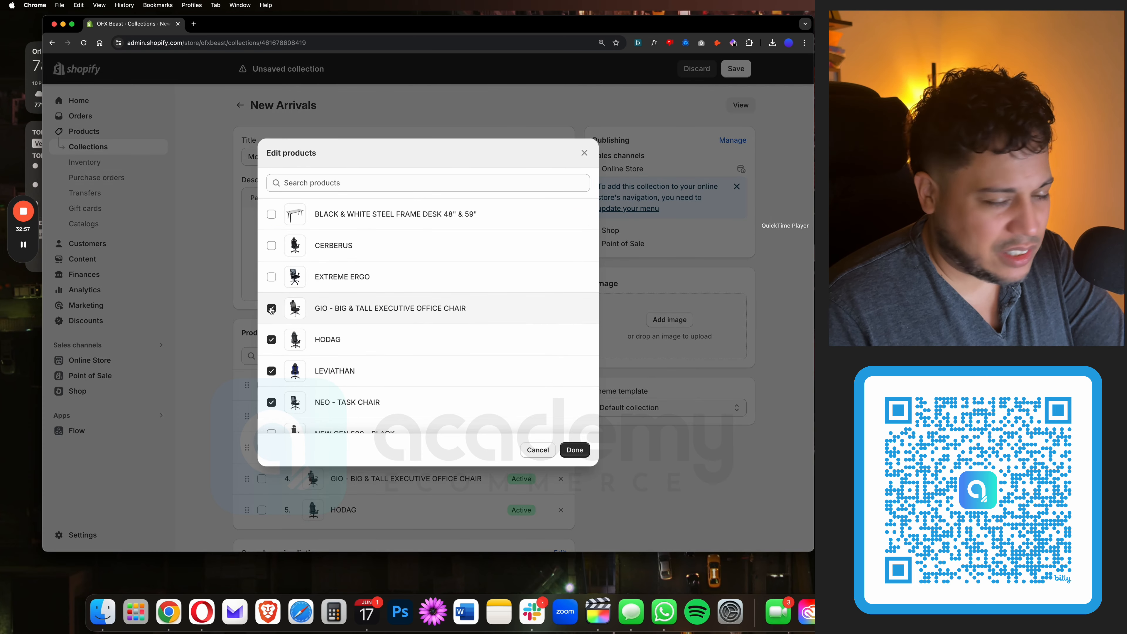
click(272, 341)
click(271, 371)
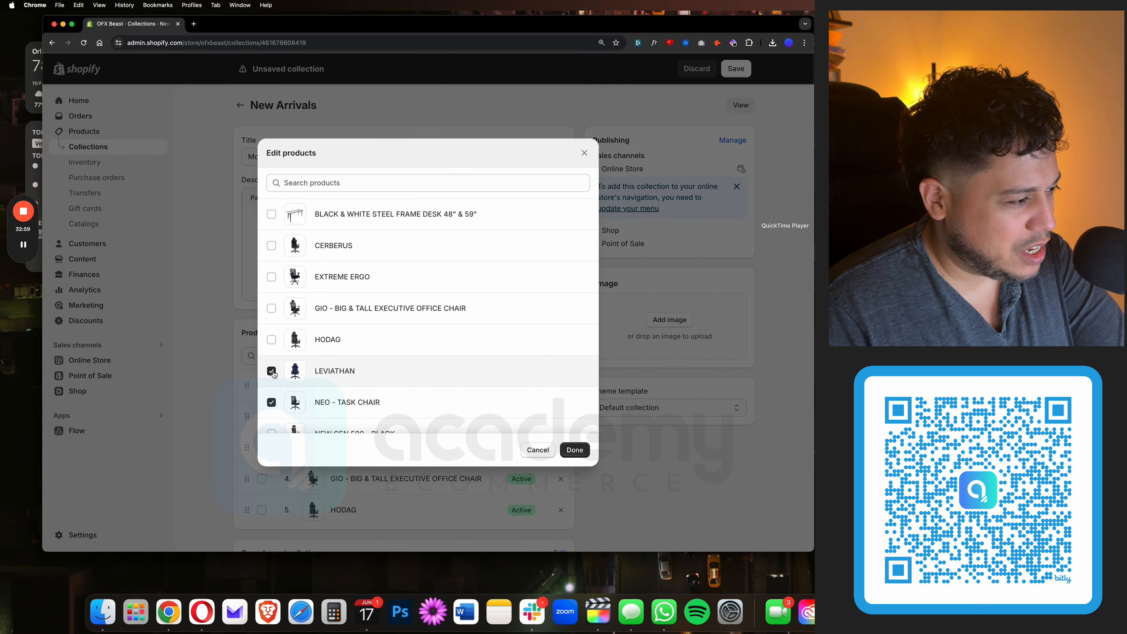
click(272, 402)
Step: Select TITAN II, SIREN, GIO - BIG & TALL EXECUTIVE OFFICE CHAIR and CERBERUS for the collection
scroll(333, 407, down, 5)
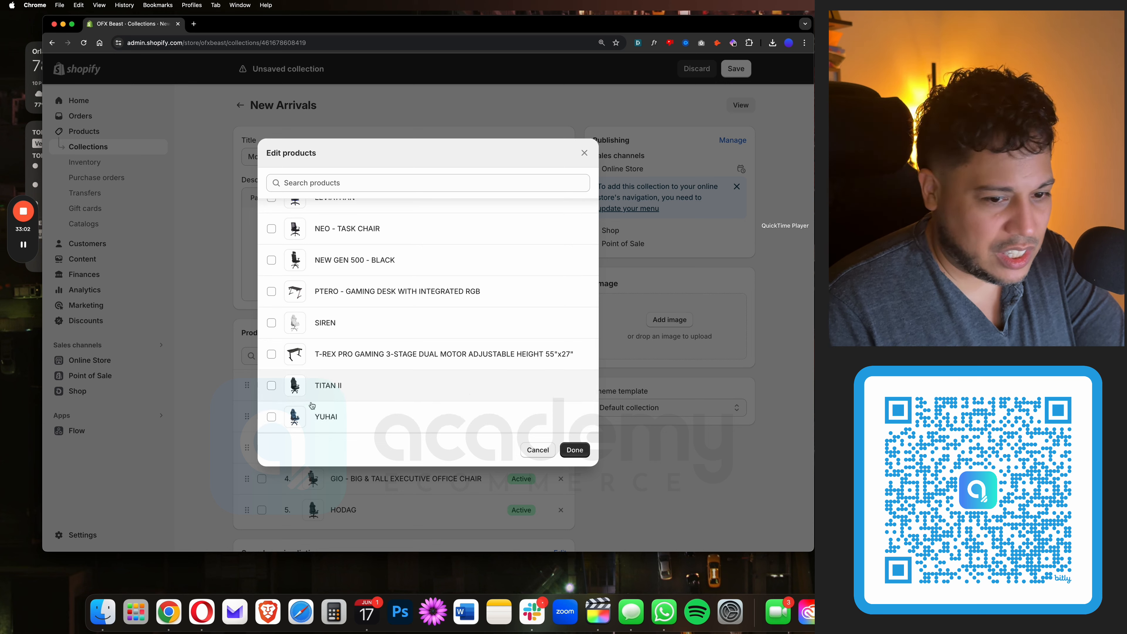
click(271, 386)
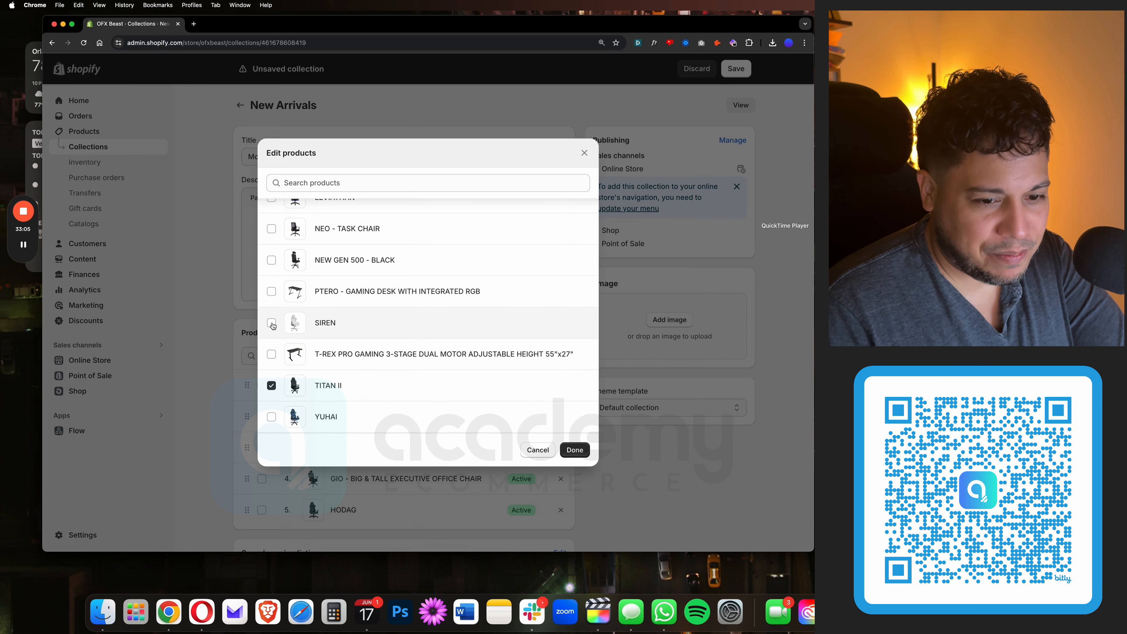
click(271, 323)
scroll(272, 327, up, 3)
scroll(272, 325, up, 2)
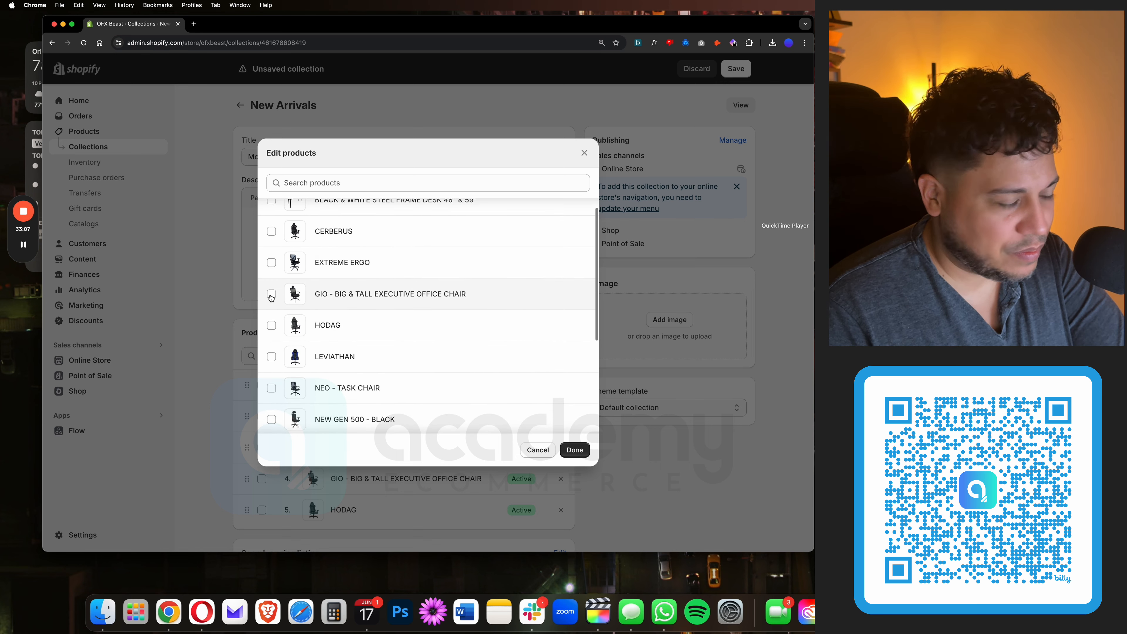
click(272, 294)
scroll(285, 311, up, 1)
click(271, 245)
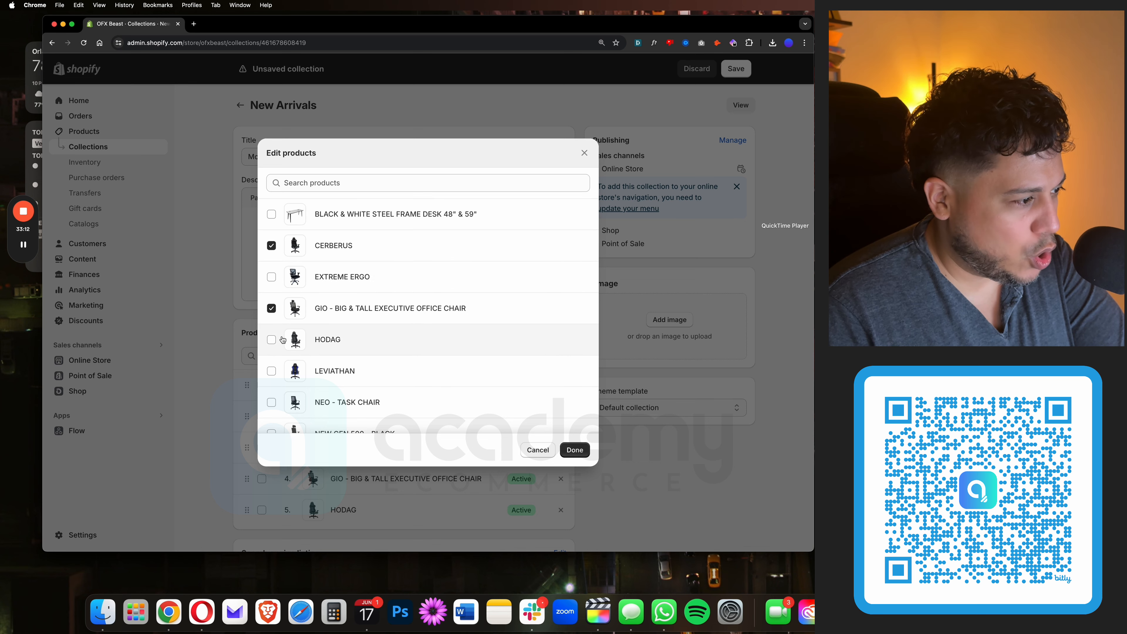
Step: Add HODAG, NEW GEN 500 - BLACK and BLACK & WHITE STEEL FRAME DESK 48" & 59" to the selection and apply it to the collection
click(271, 339)
scroll(273, 311, down, 4)
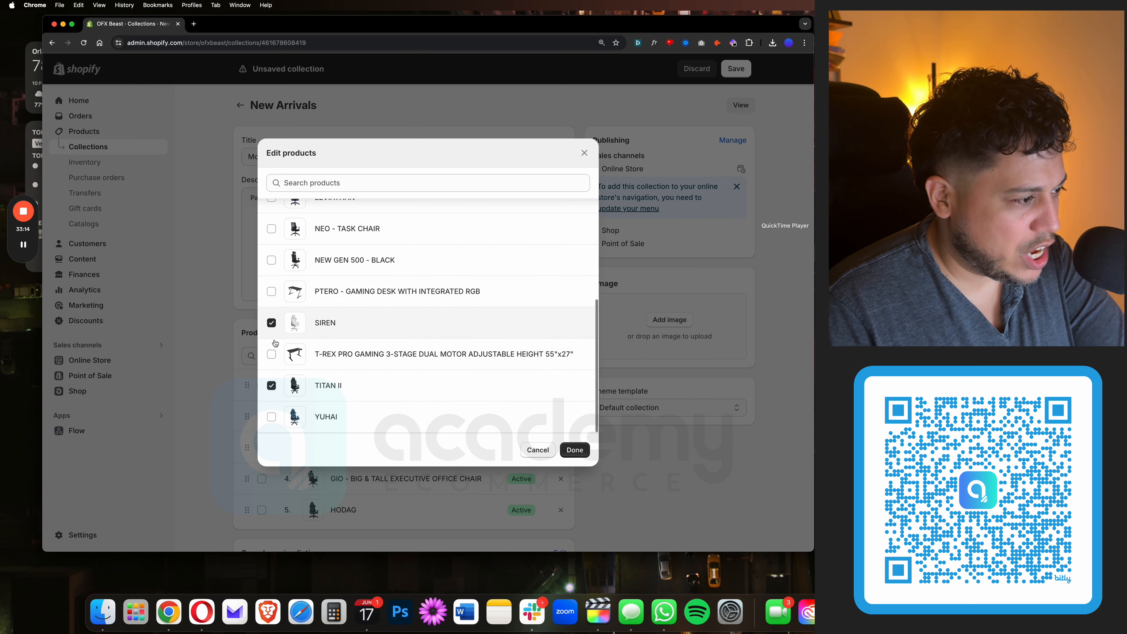
click(272, 261)
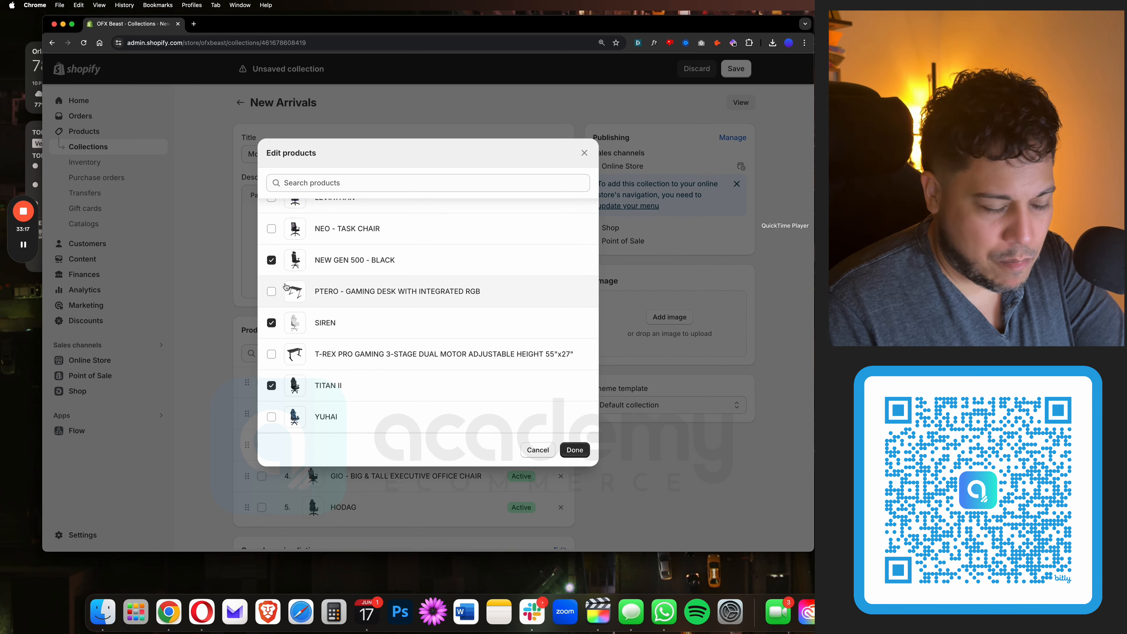
scroll(284, 280, up, 2)
scroll(285, 287, up, 4)
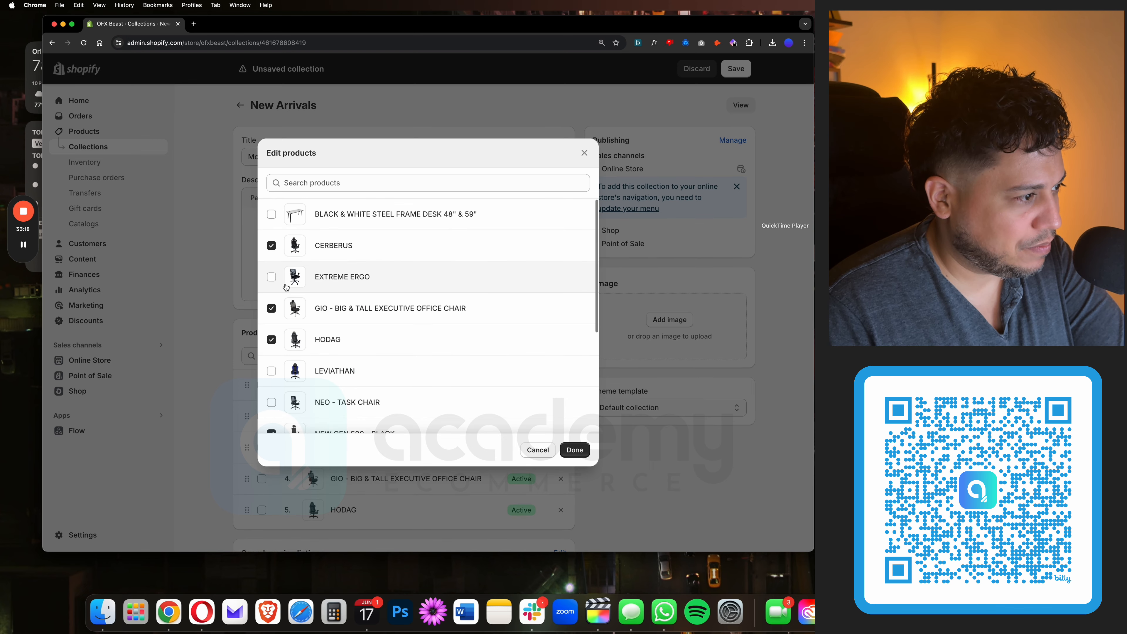
click(271, 214)
click(570, 449)
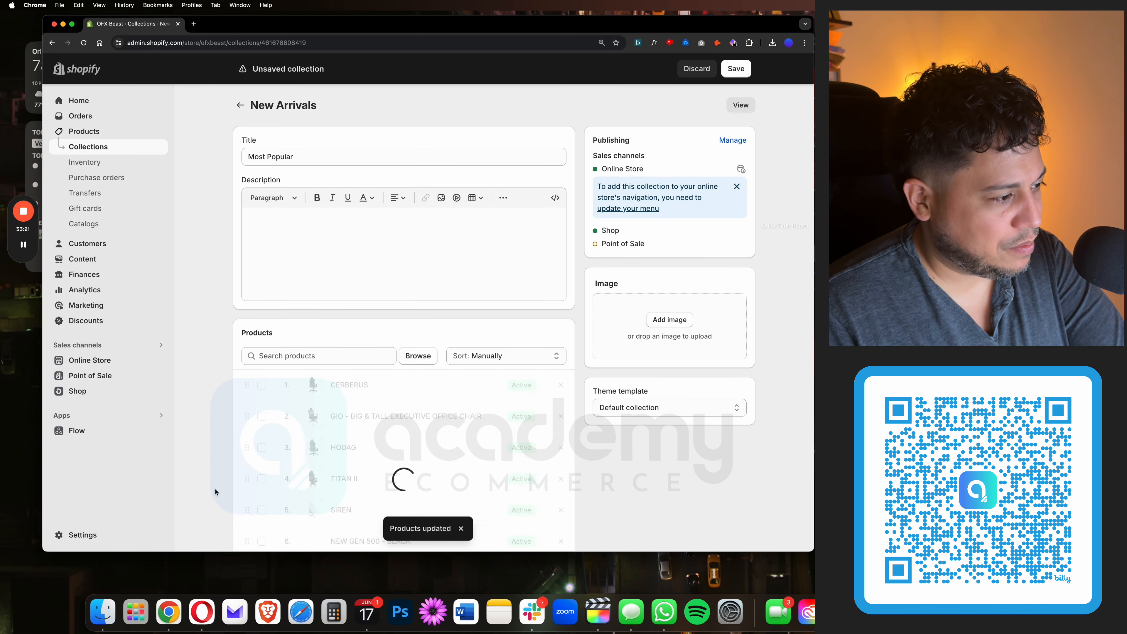
Step: Arrange the collection's first six products as TITAN II, SIREN, GIO, HODAG, NEW GEN 500 - BLACK and the steel frame desk
scroll(237, 460, down, 3)
scroll(239, 460, up, 1)
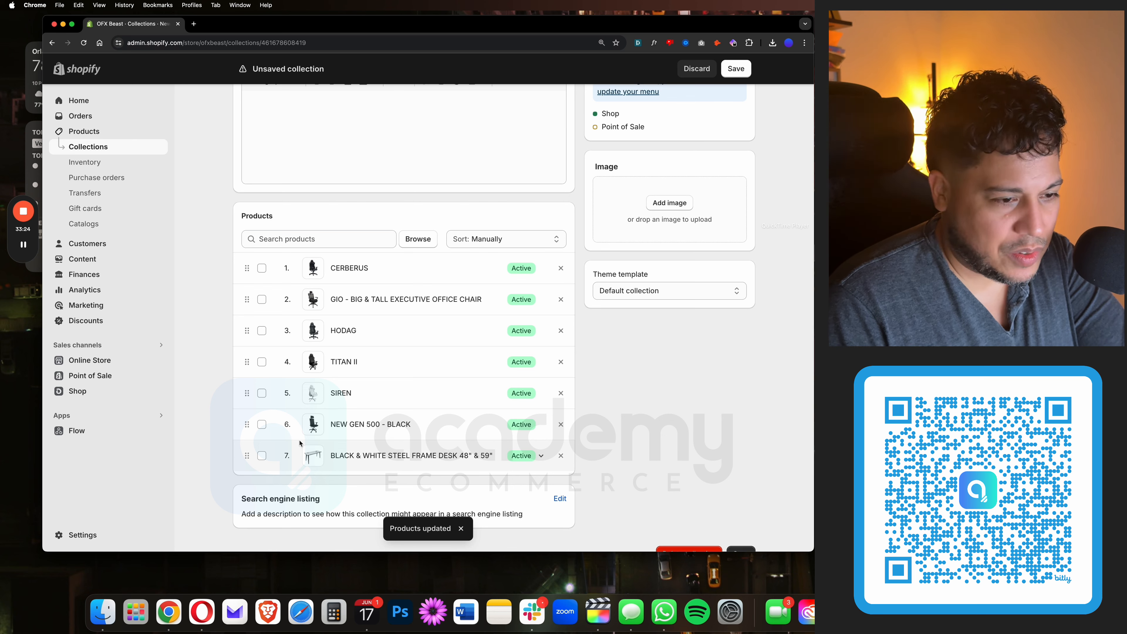
drag(248, 361, 255, 259)
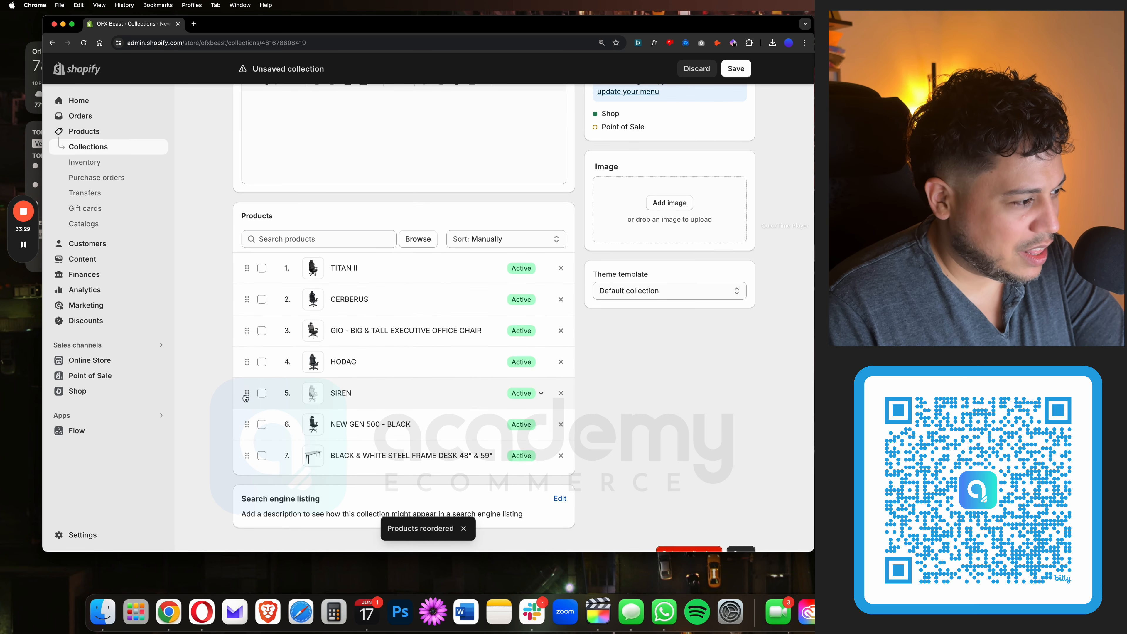
drag(248, 394, 247, 300)
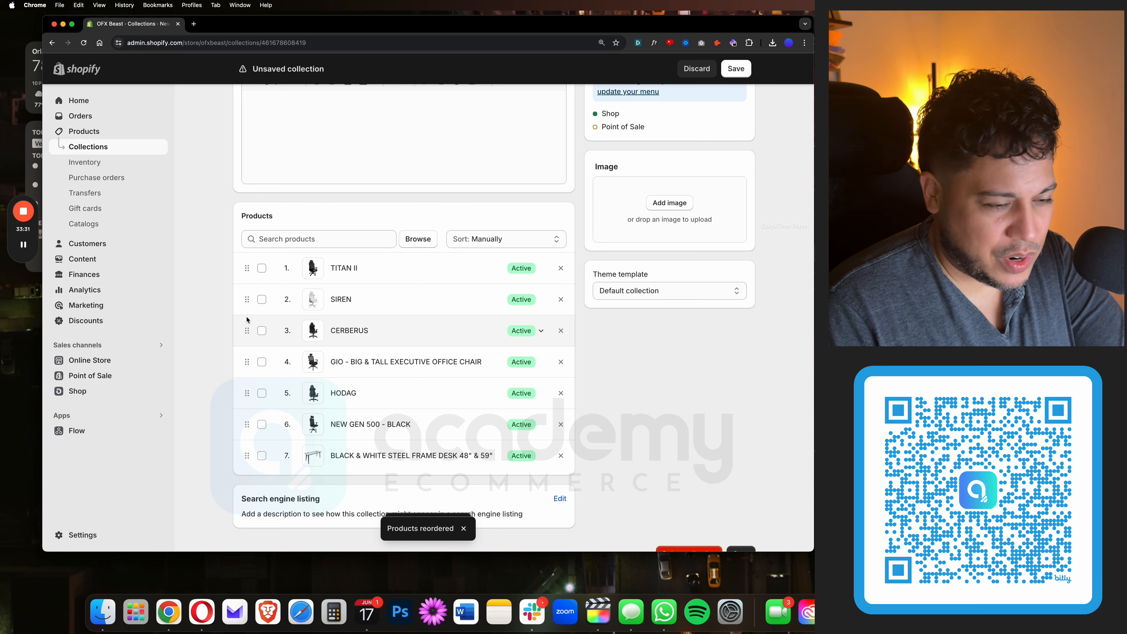
drag(247, 367, 247, 332)
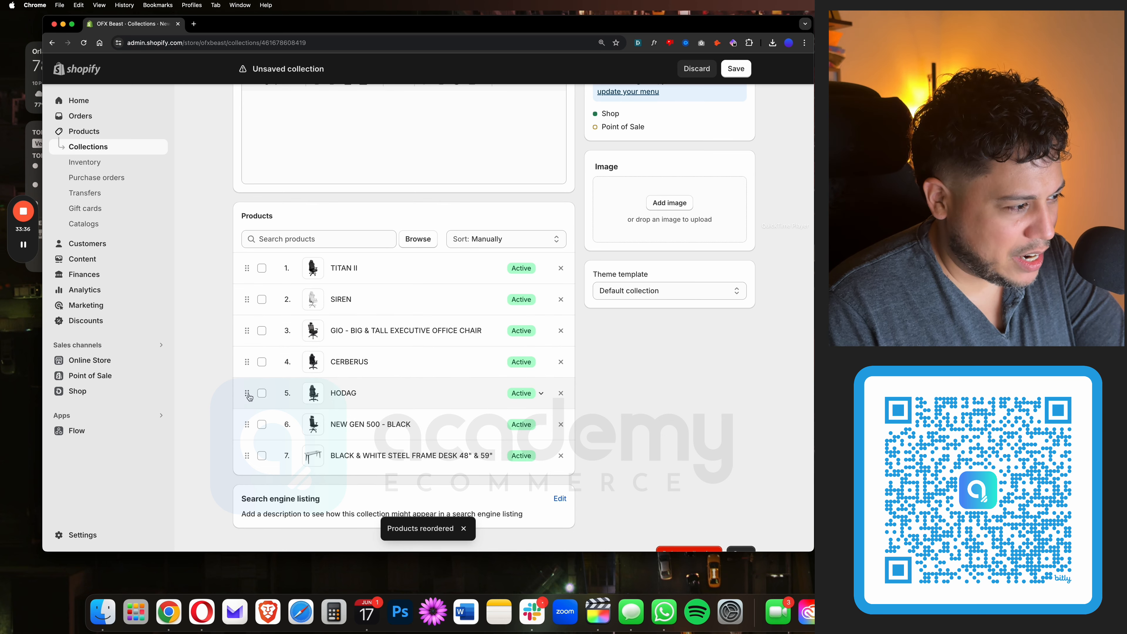
drag(247, 393, 244, 370)
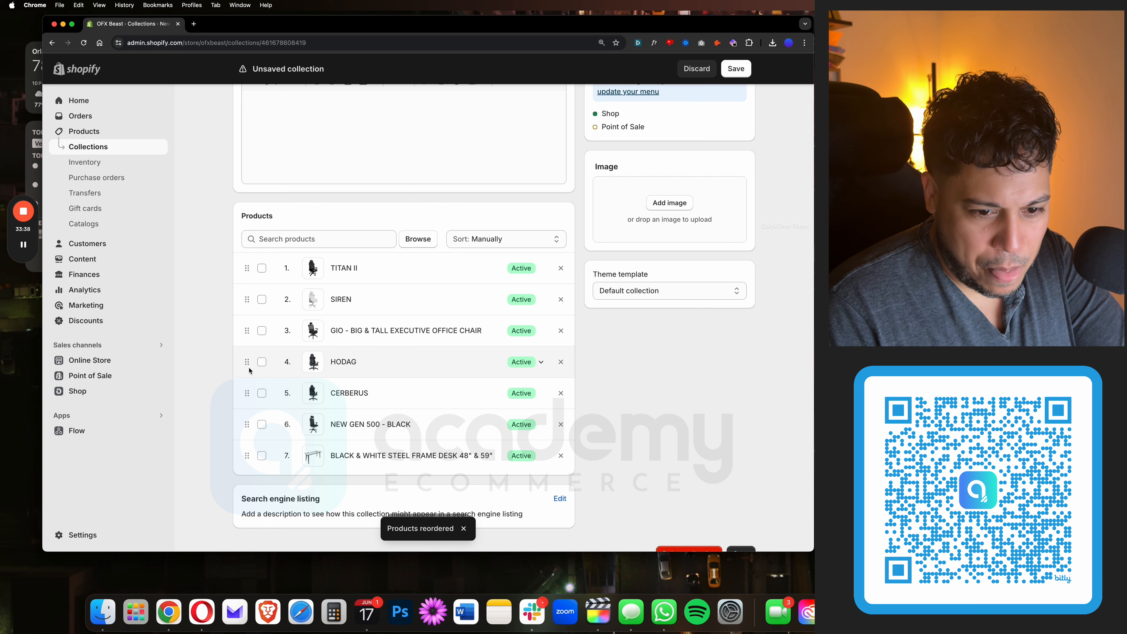
drag(248, 426, 245, 392)
drag(248, 455, 220, 449)
Step: Save the Most Popular collection and return to the collections list
scroll(209, 453, up, 3)
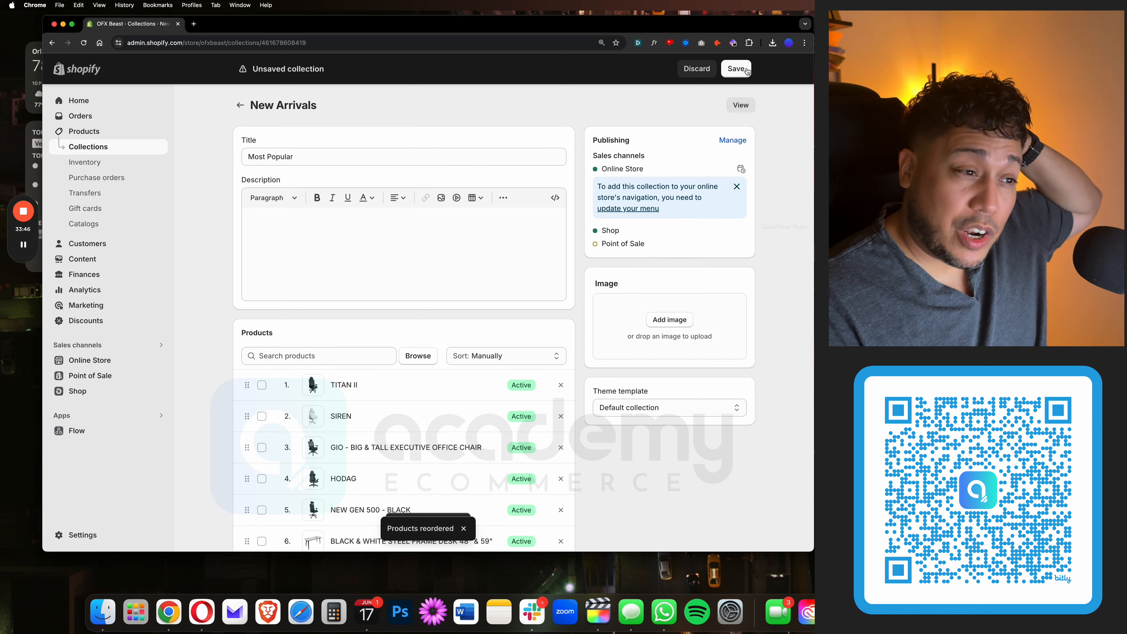
click(737, 69)
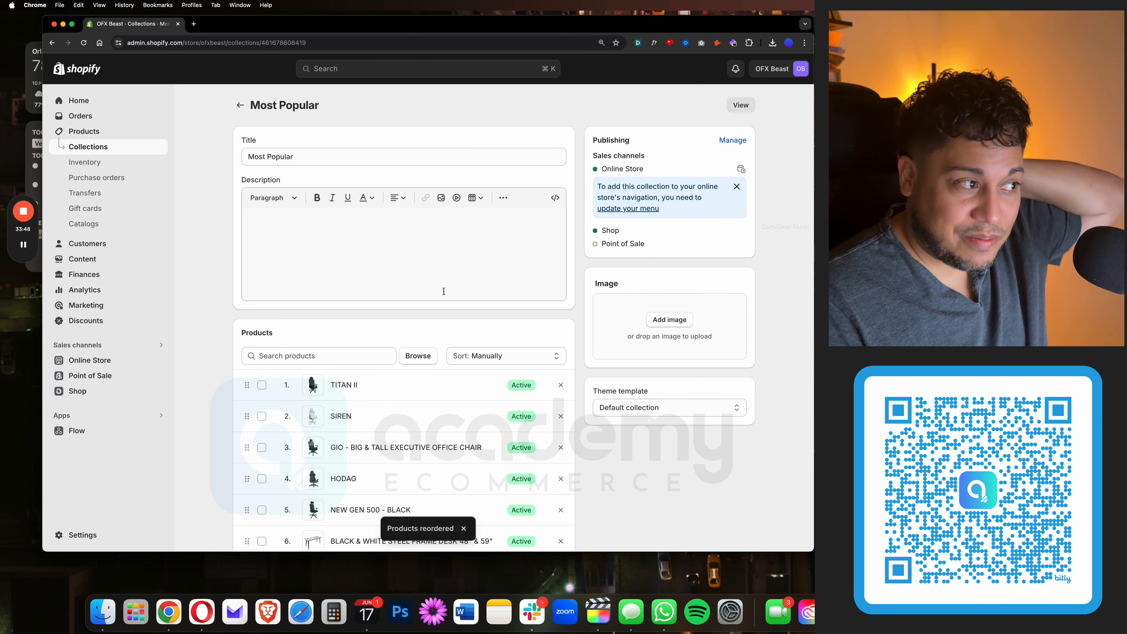
click(93, 156)
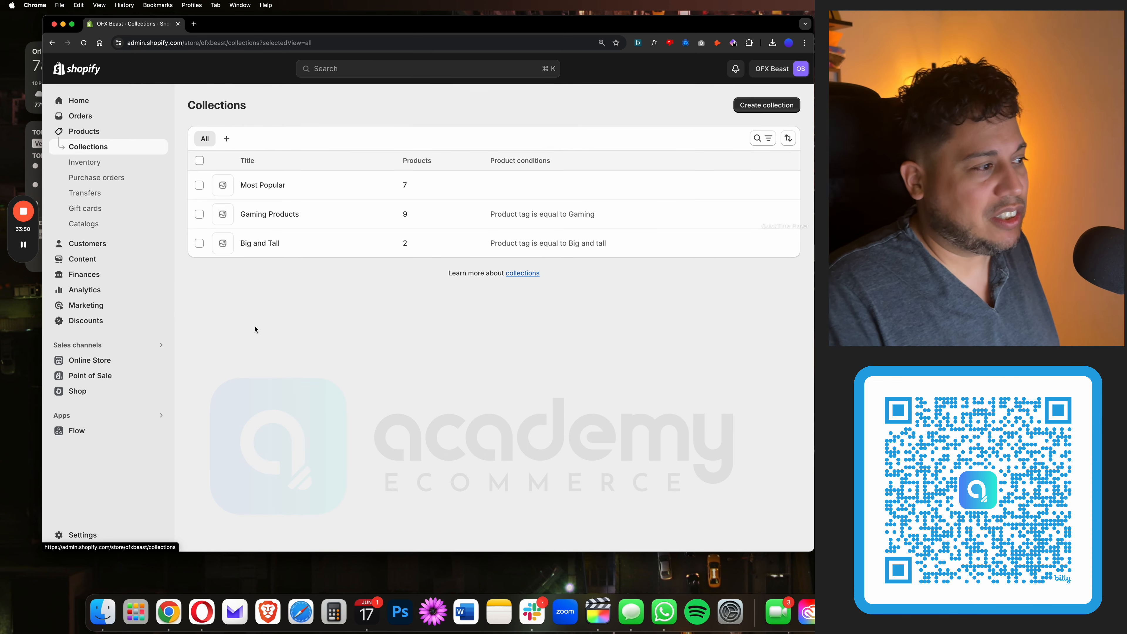